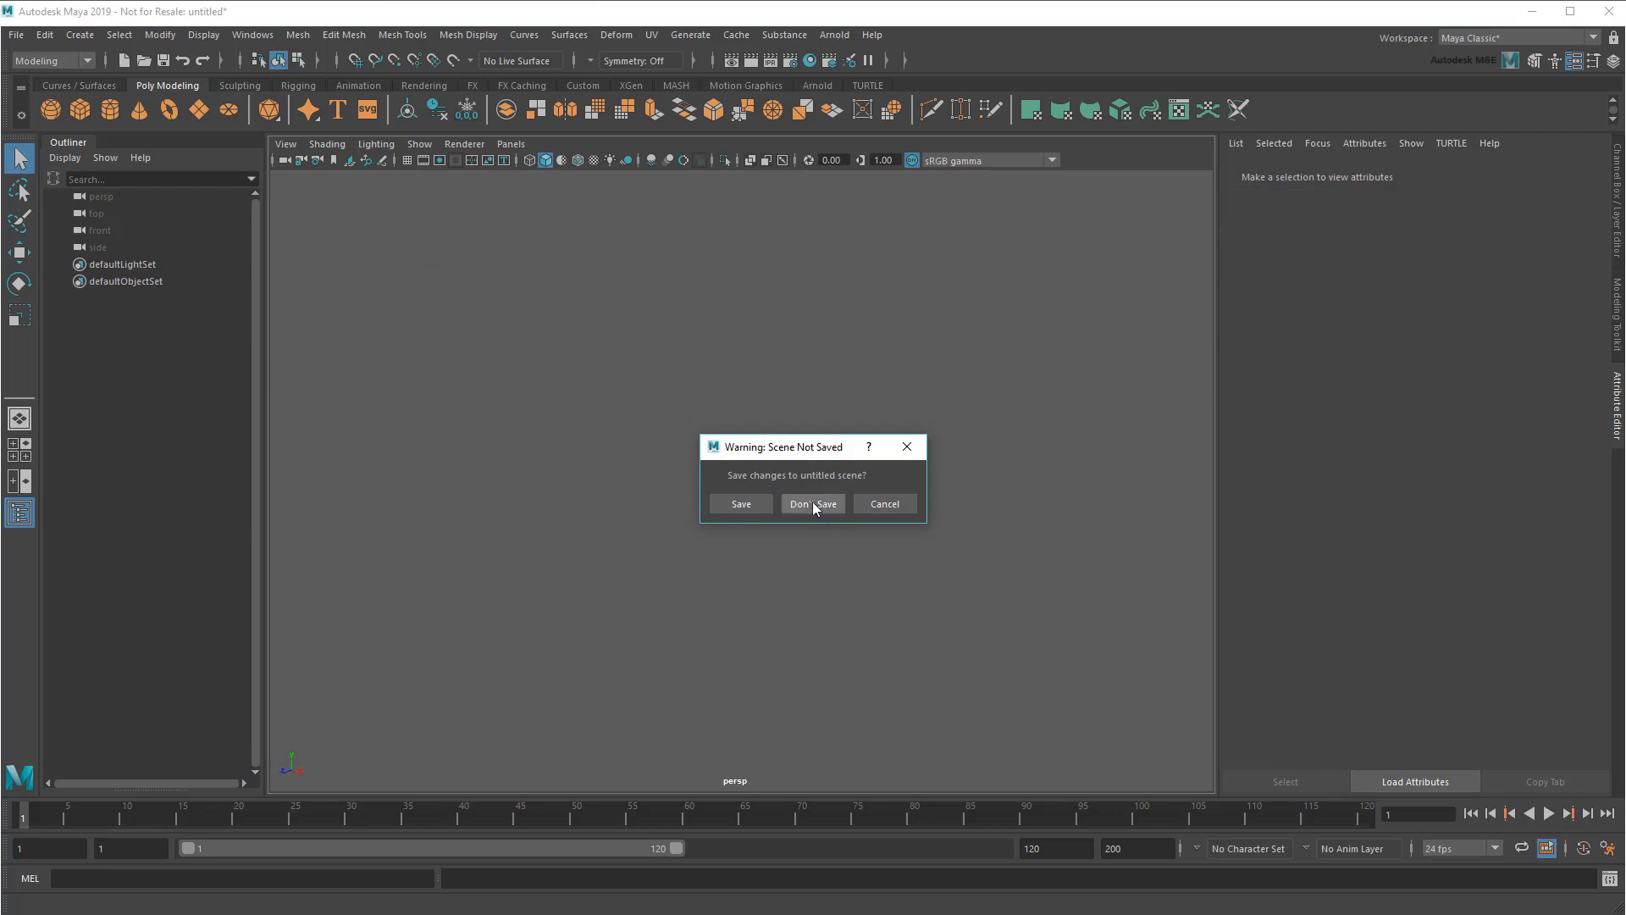
Discard the untitled scene's changes while opening city_corner.ma and skip the missing reference files.
click(813, 503)
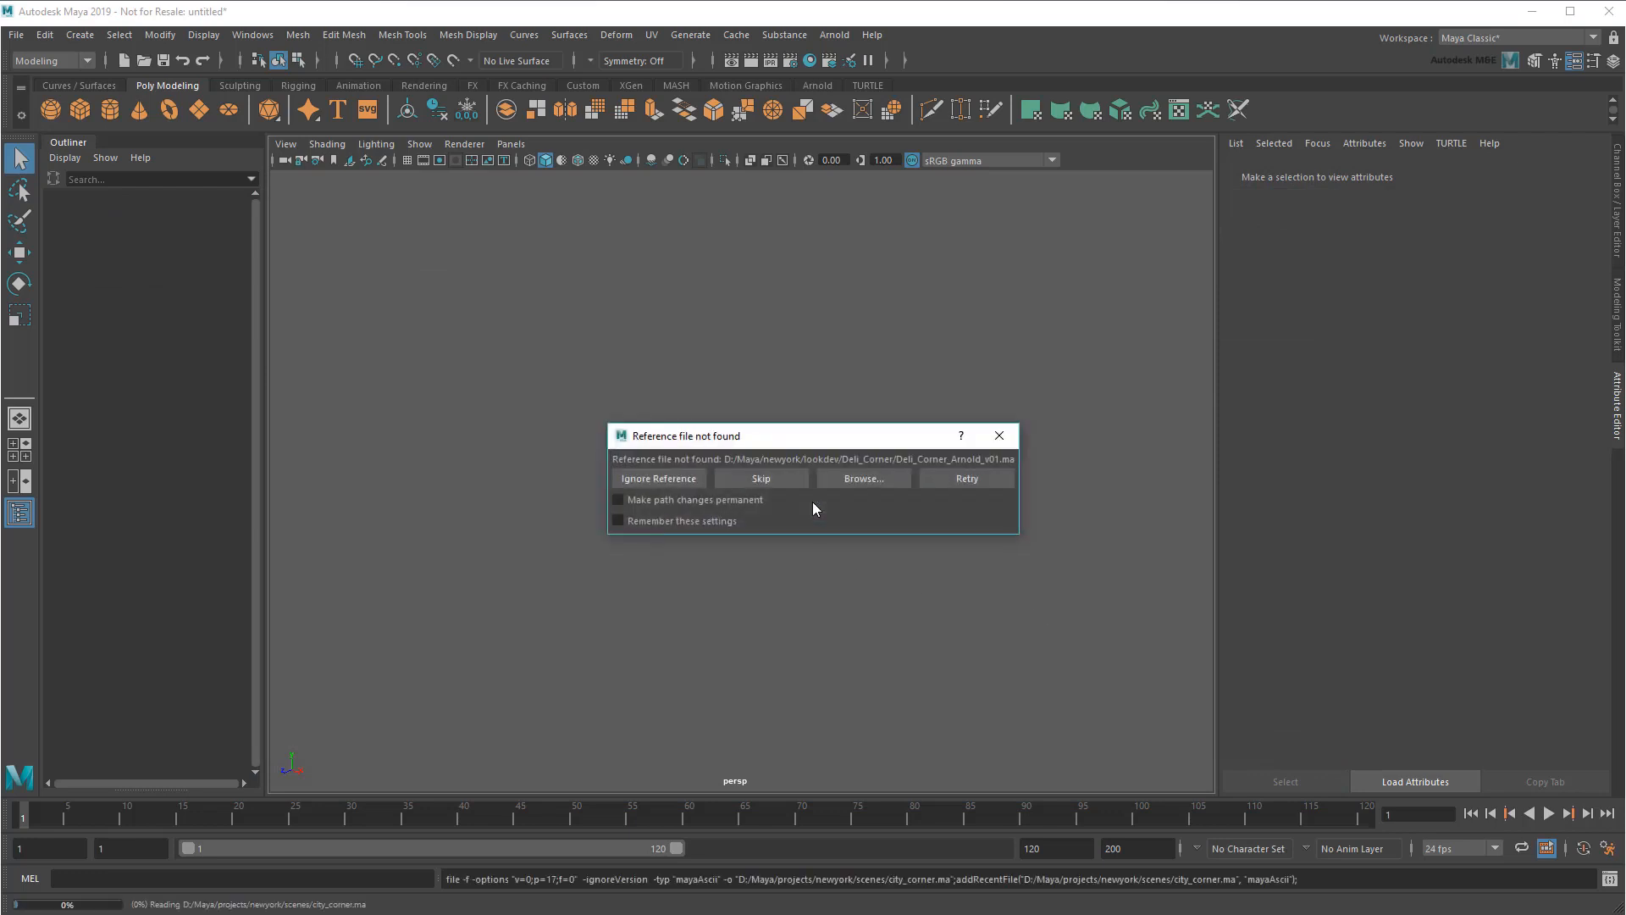
click(801, 481)
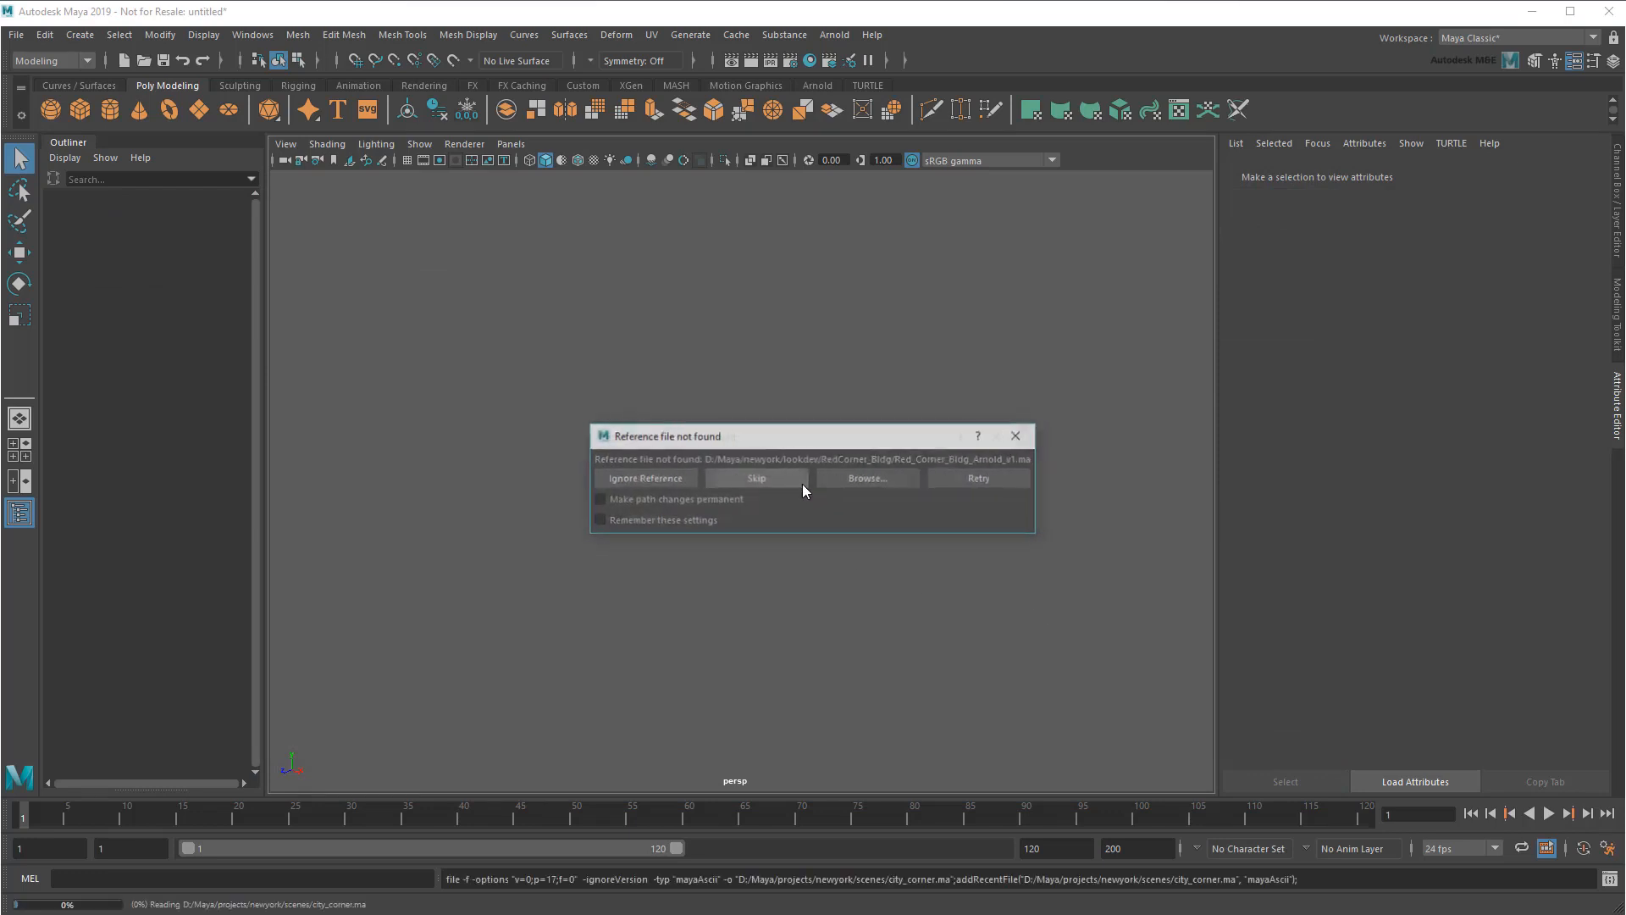
click(801, 481)
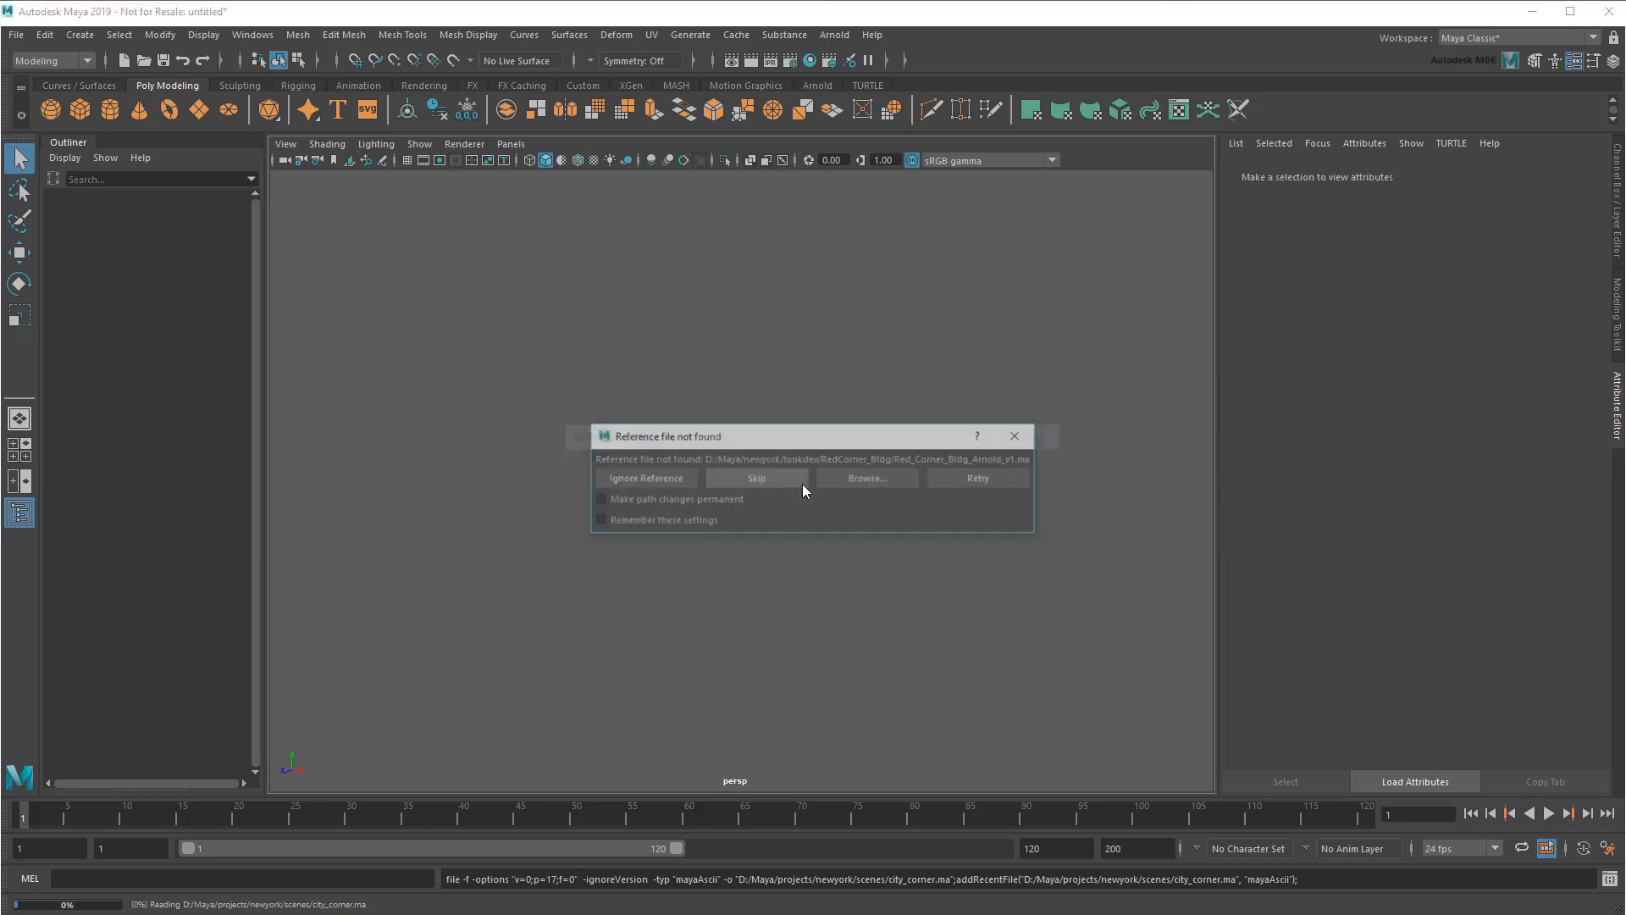
click(801, 481)
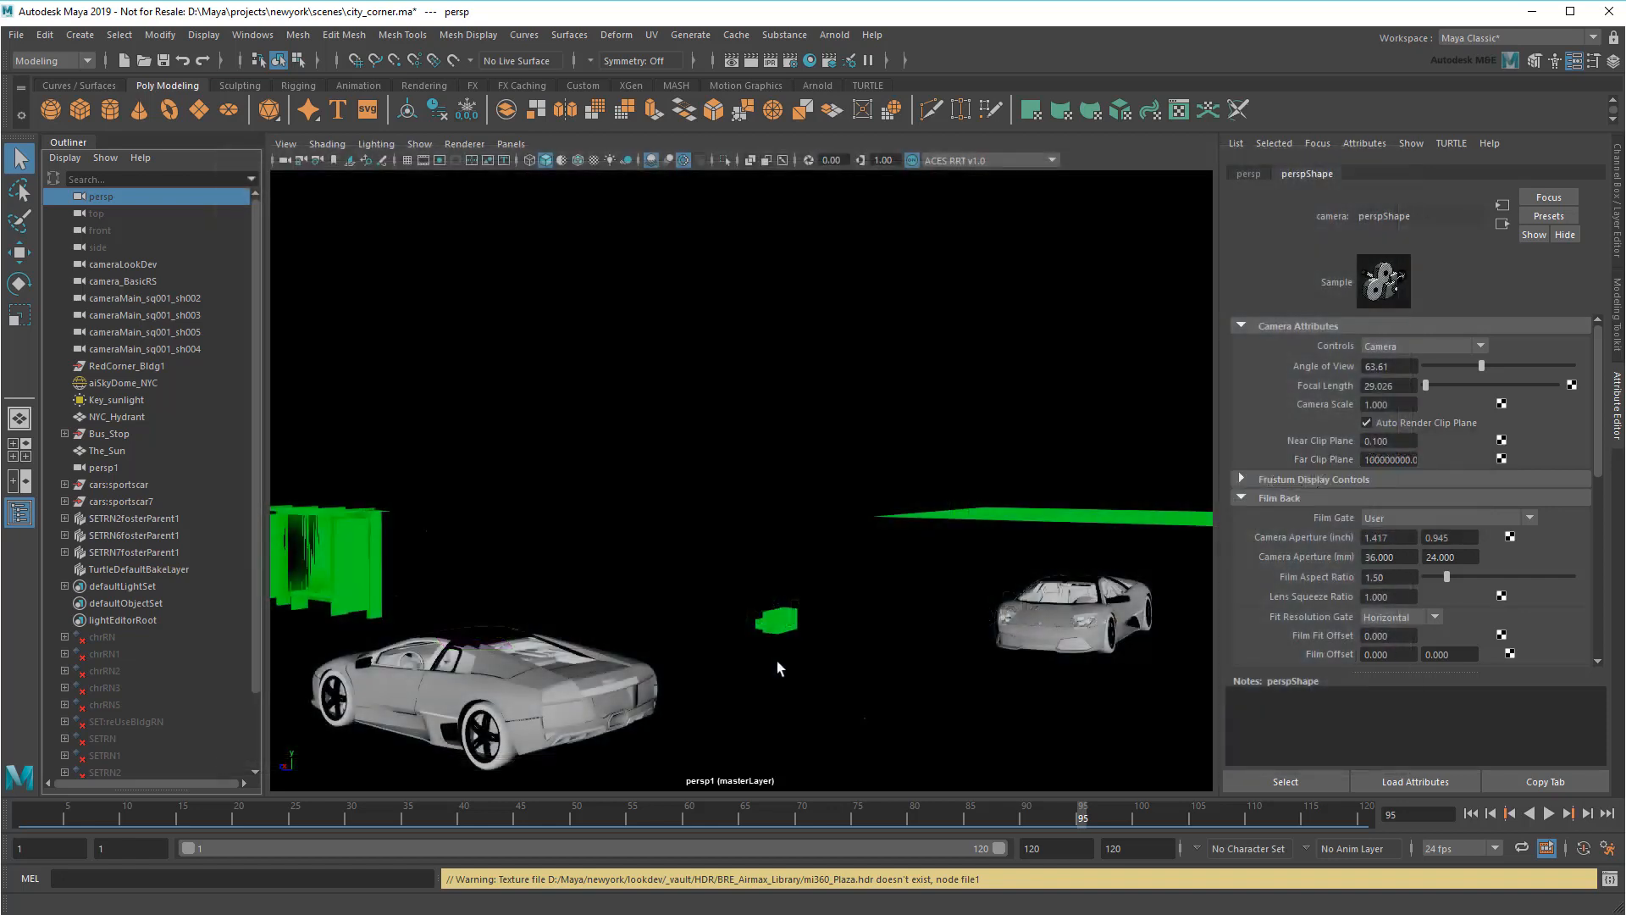
Replace the colour texture image on the near car's rear tire with TIRE.tga from D:\Maya\projects\newyork\lookdev\sportscar.
click(495, 744)
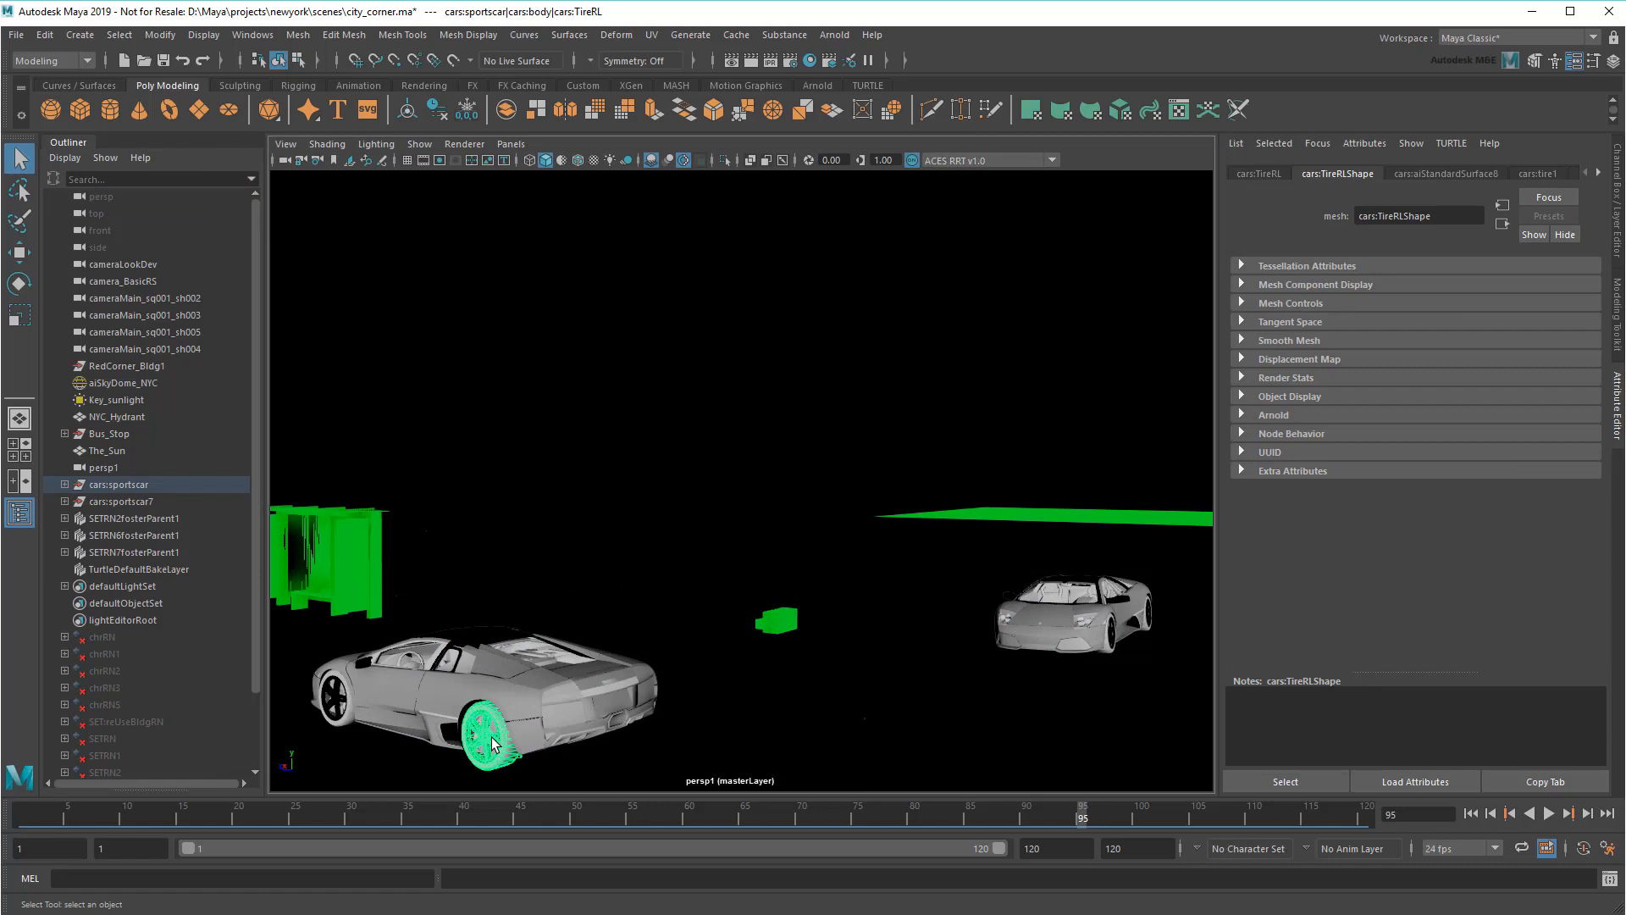
click(1445, 176)
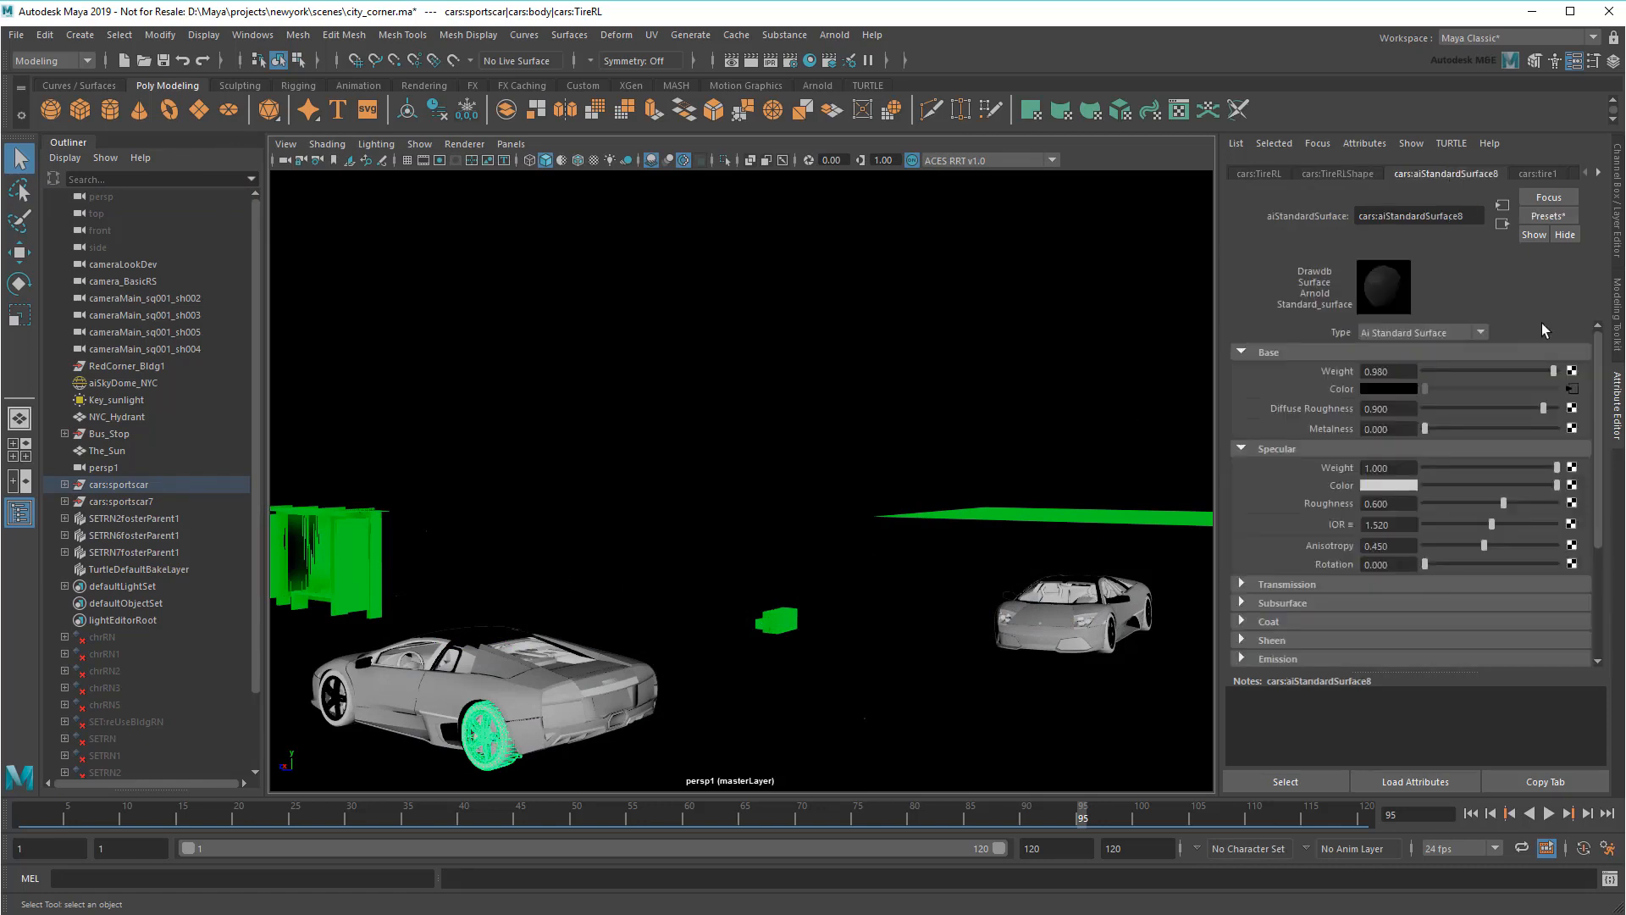
click(1572, 389)
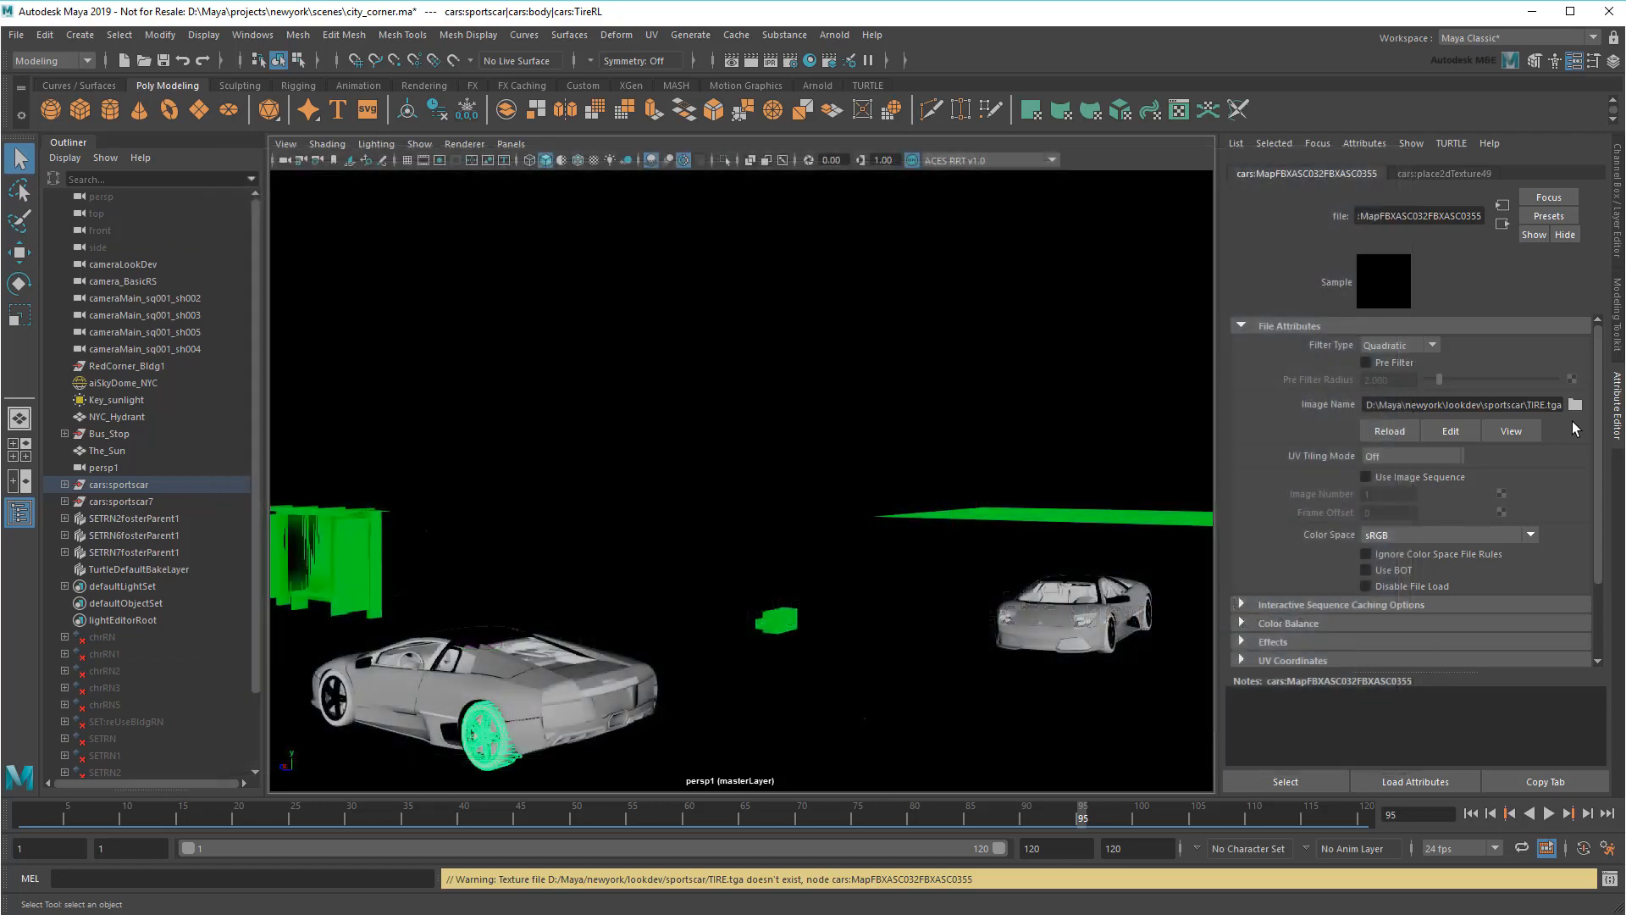
click(1576, 404)
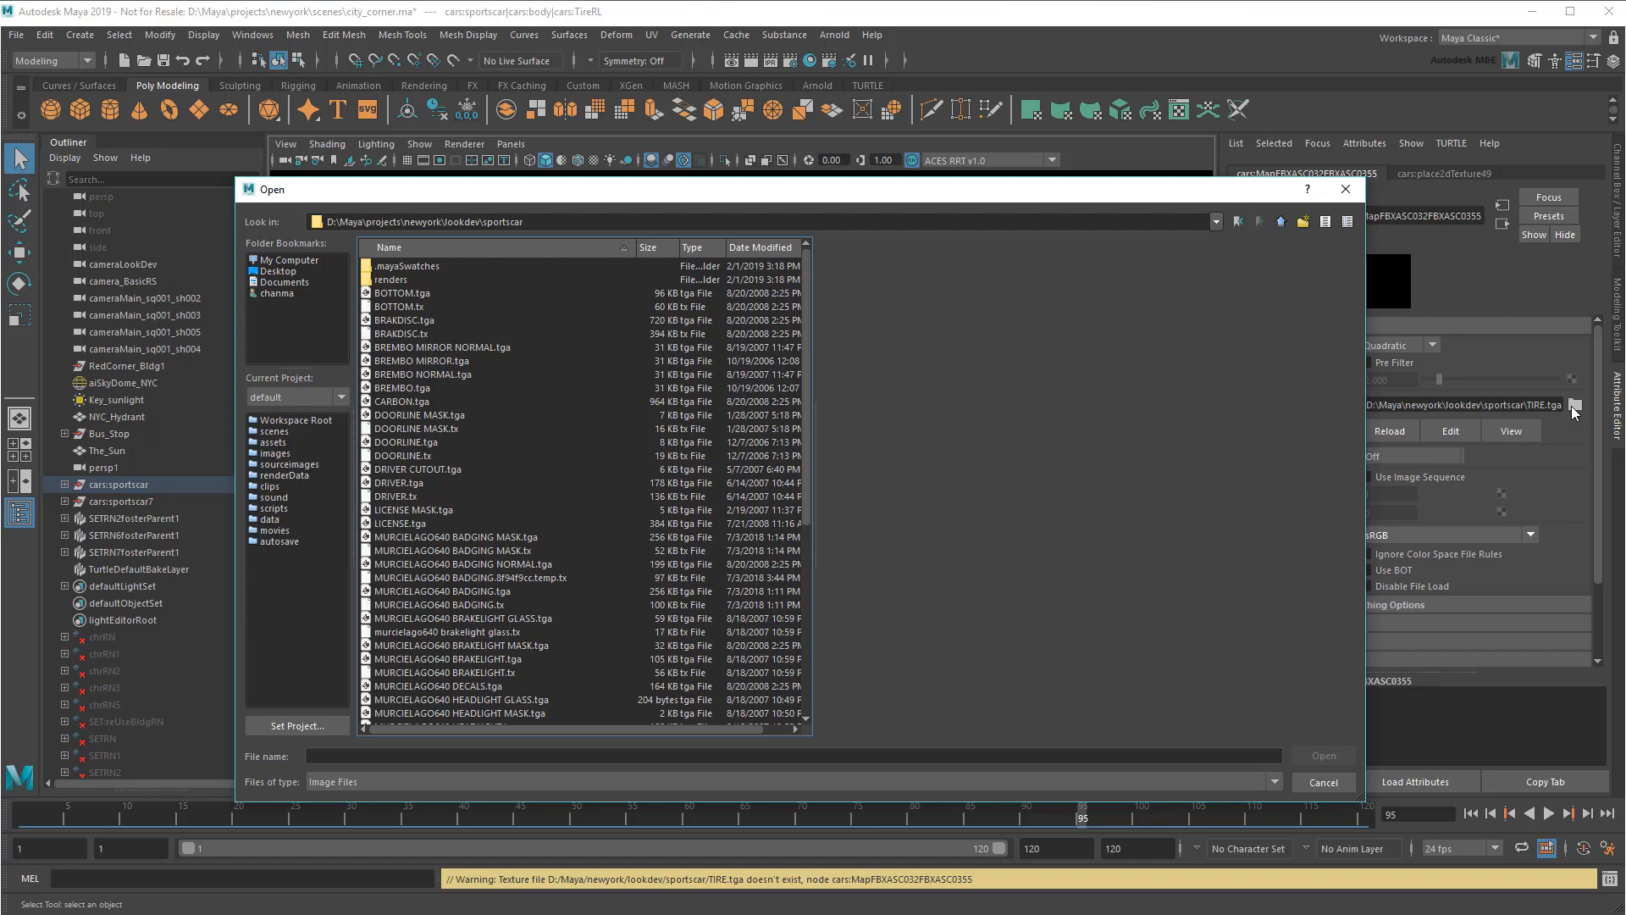
drag(805, 405, 795, 647)
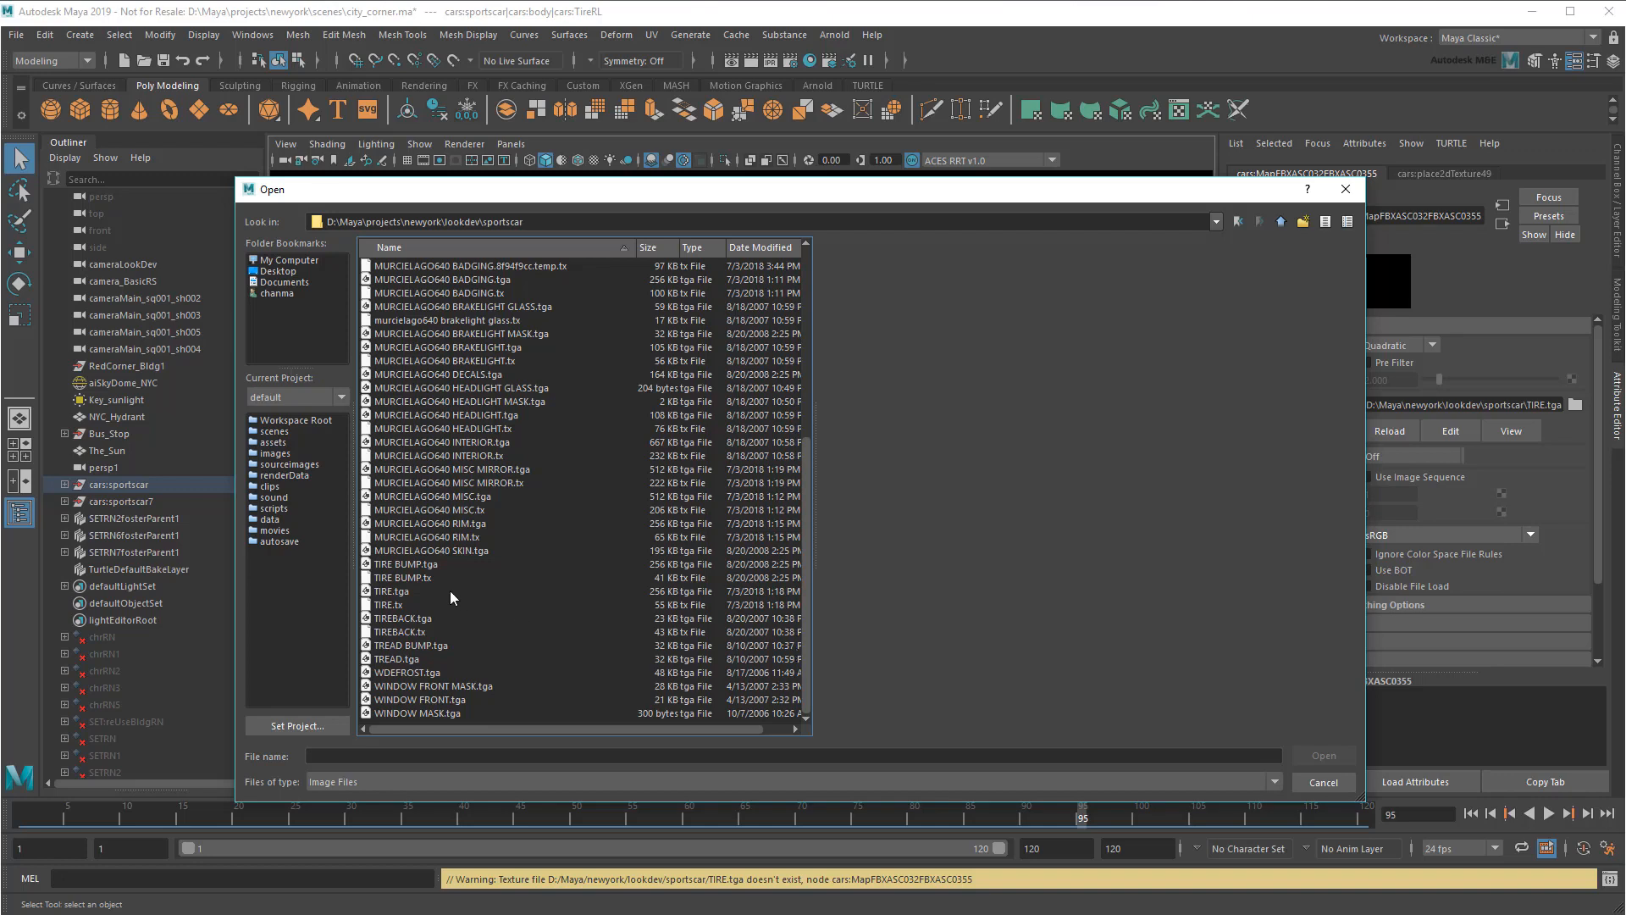
click(408, 590)
double_click(409, 591)
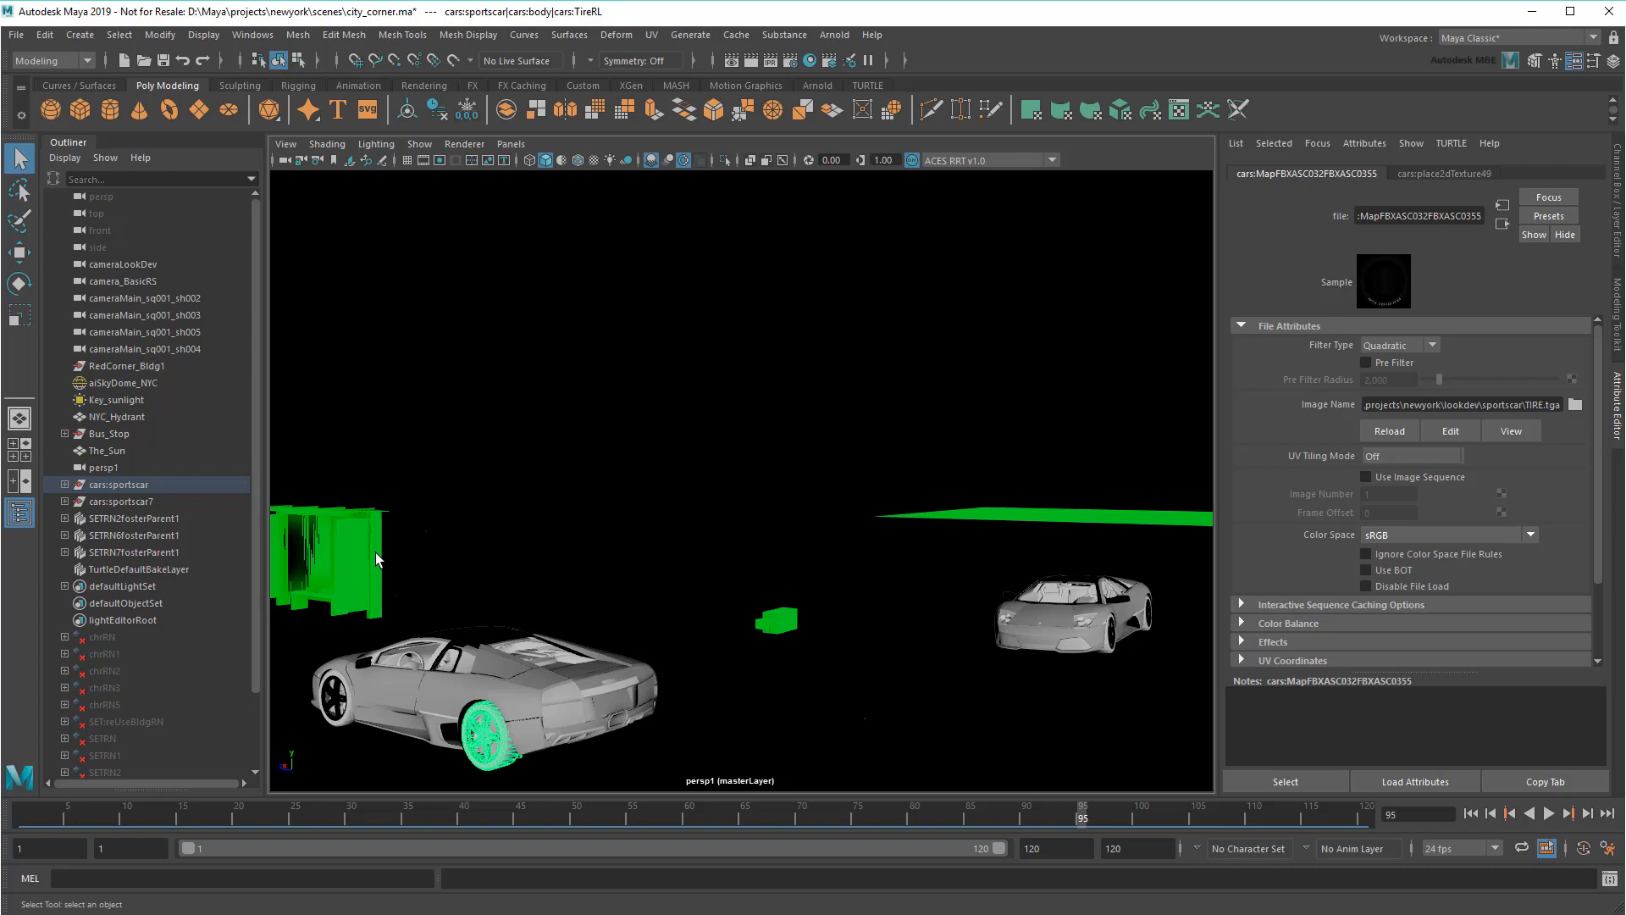
Set the current project to the newyork folder in D:\Maya\projects.
click(16, 36)
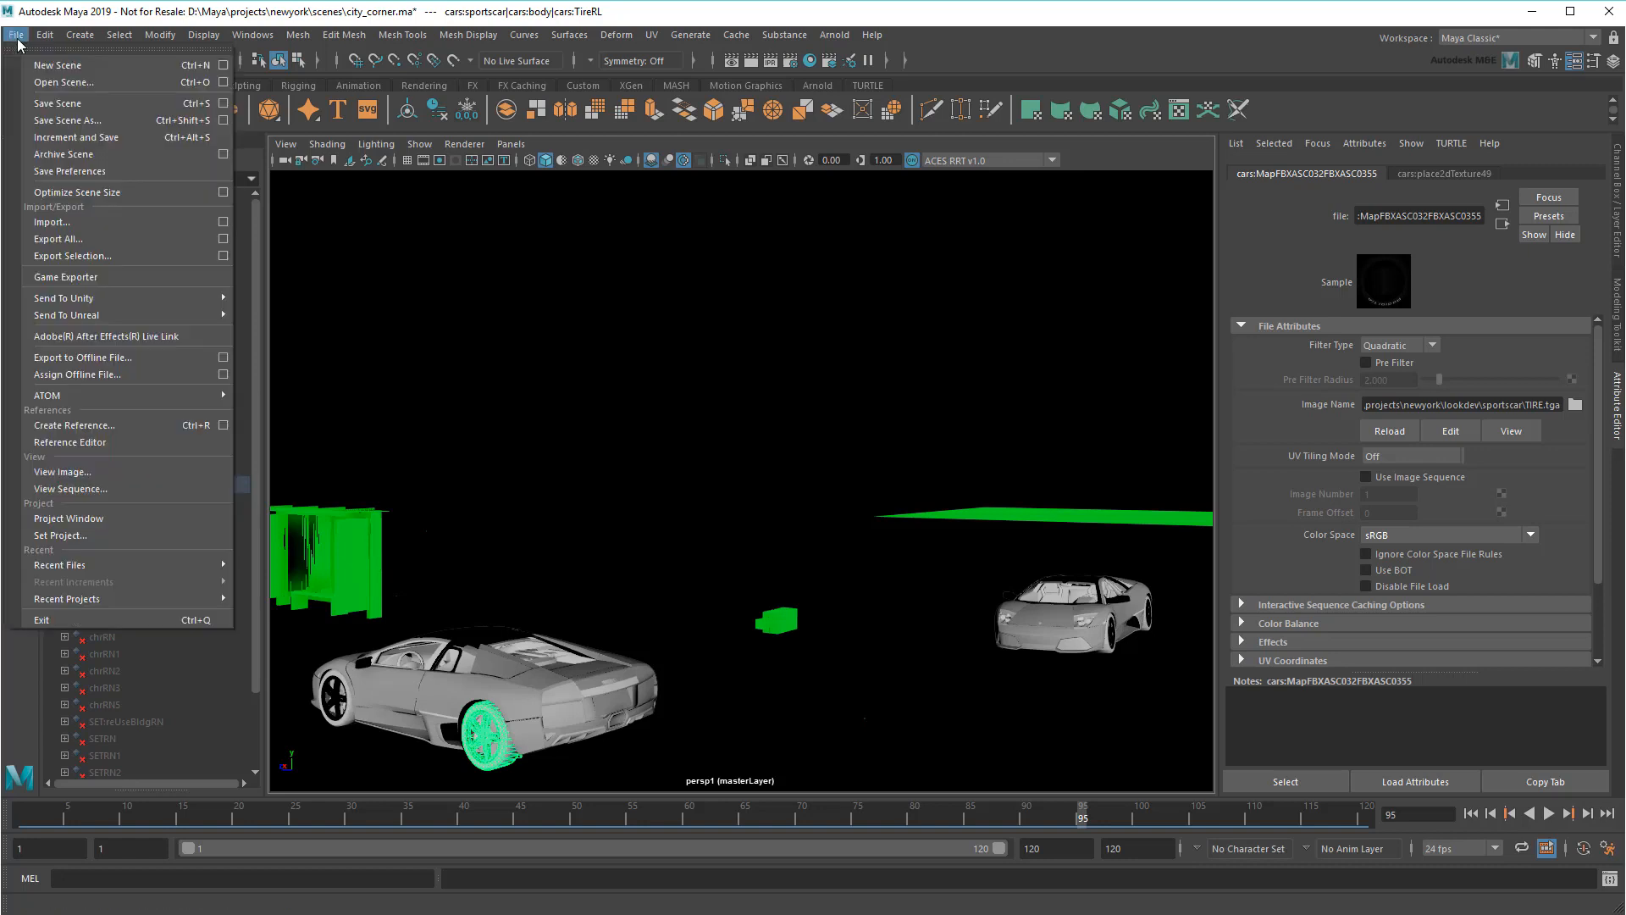
click(88, 535)
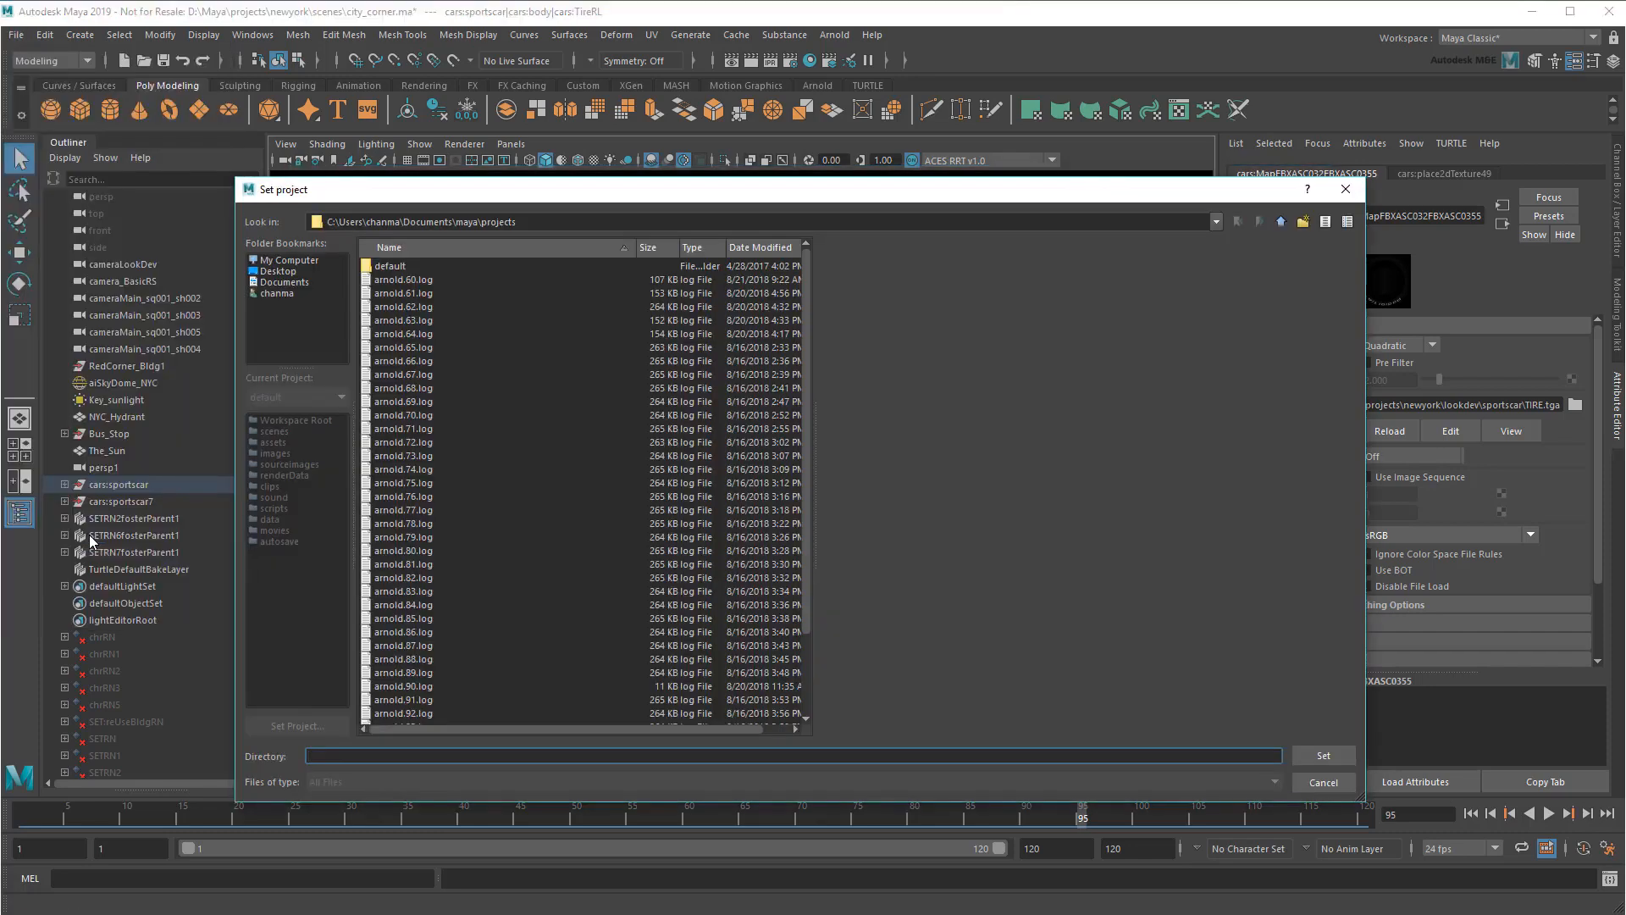
click(289, 260)
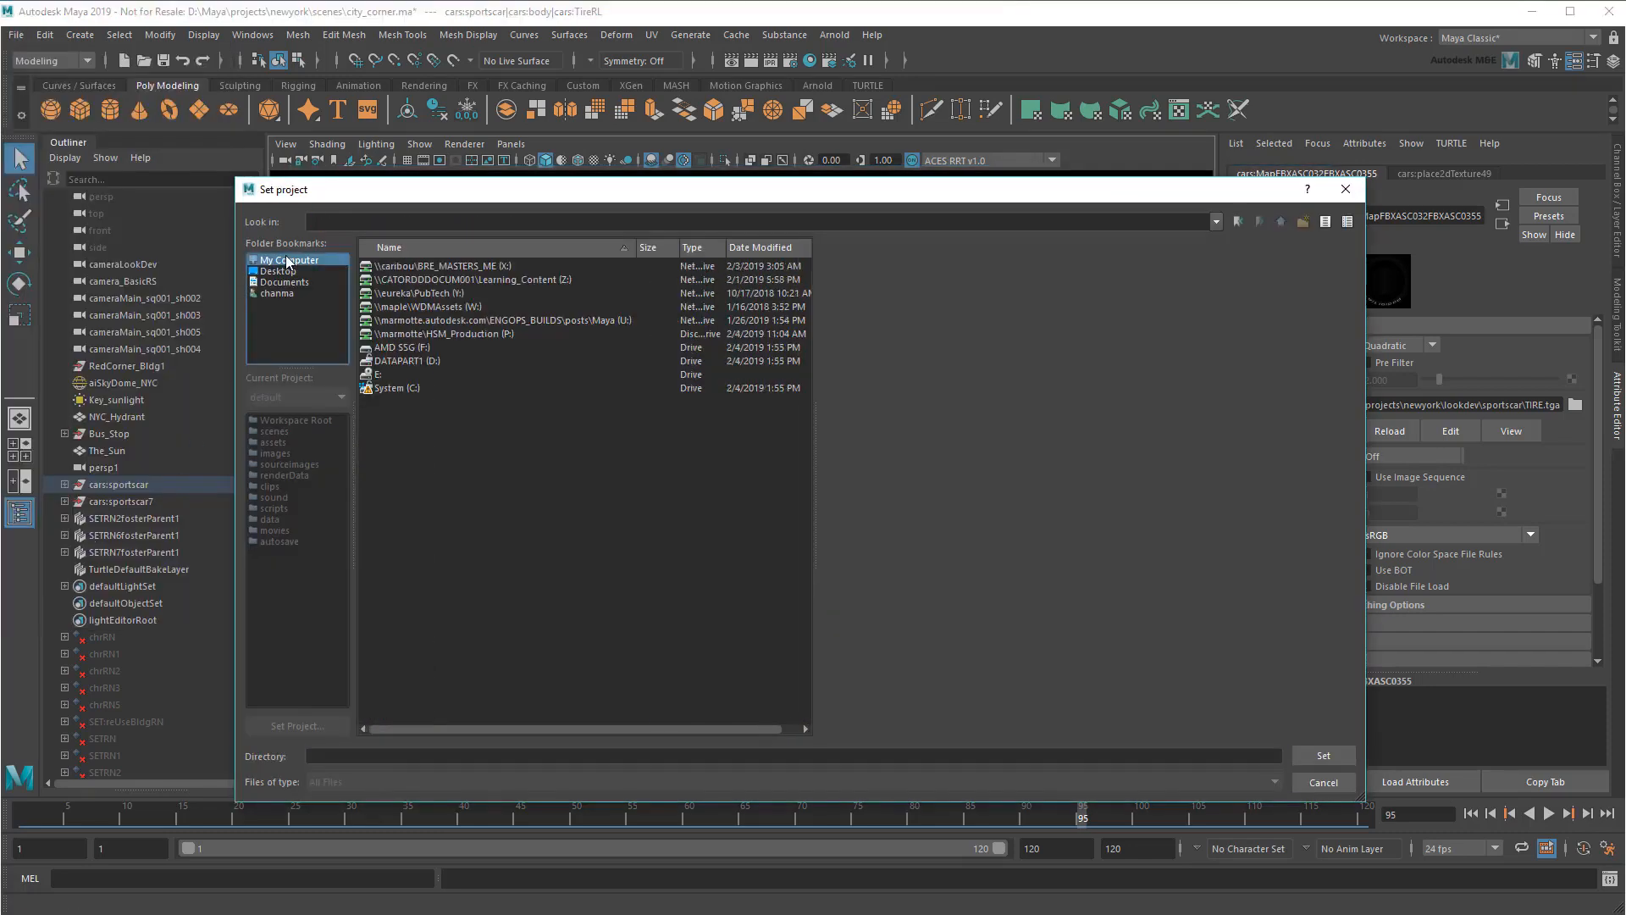
double_click(403, 361)
double_click(397, 406)
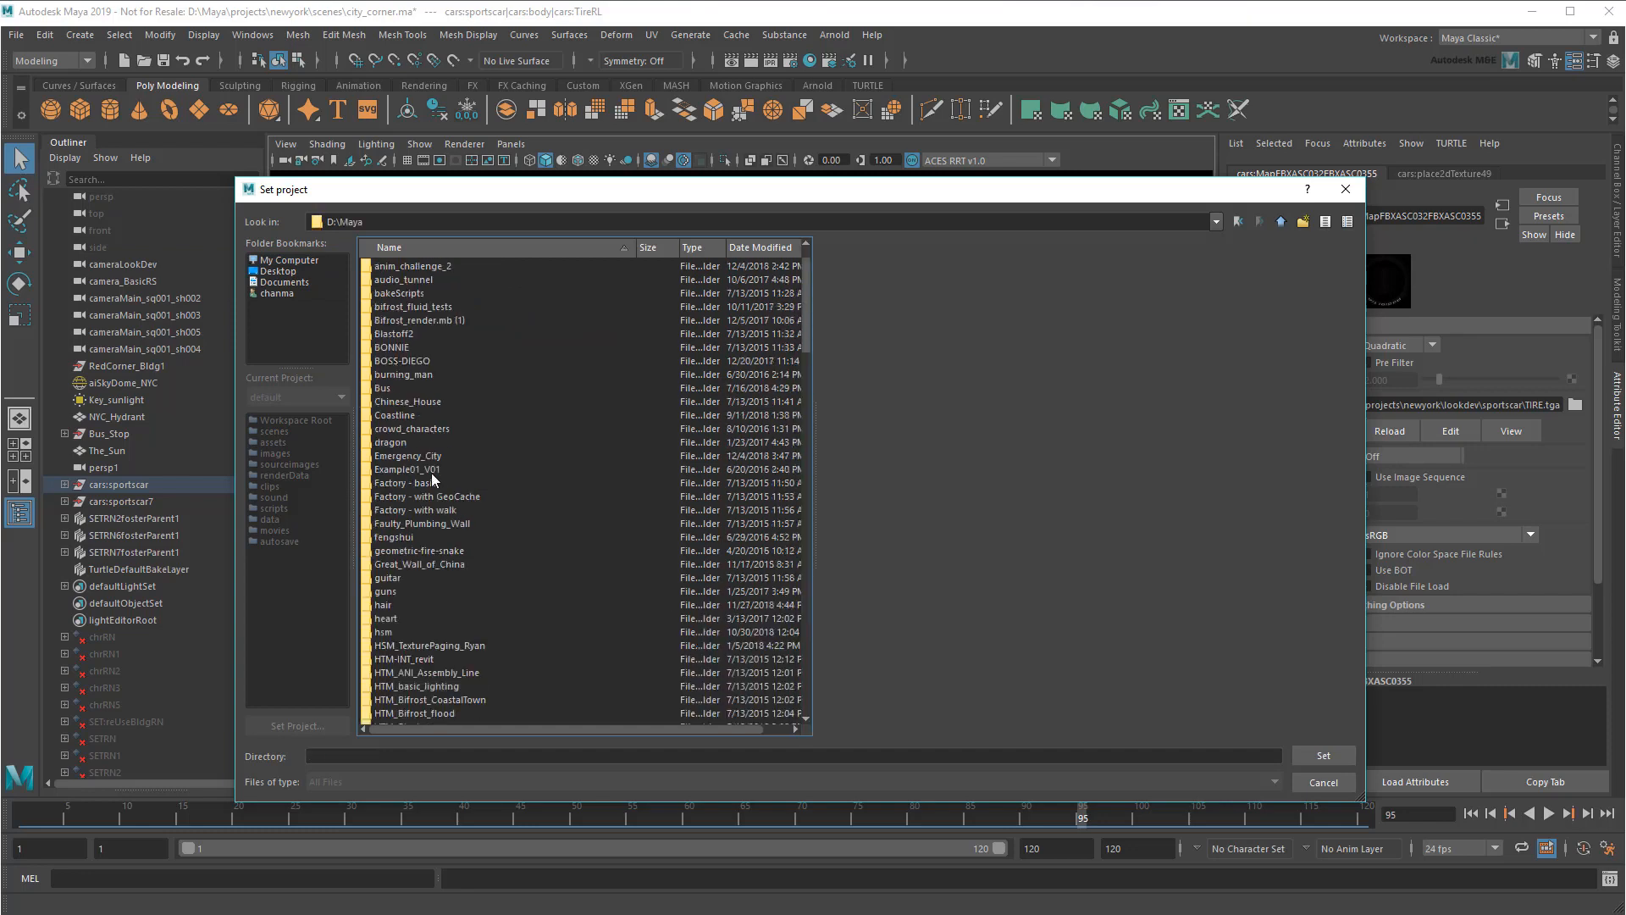
scroll(432, 481, down, 10)
double_click(405, 669)
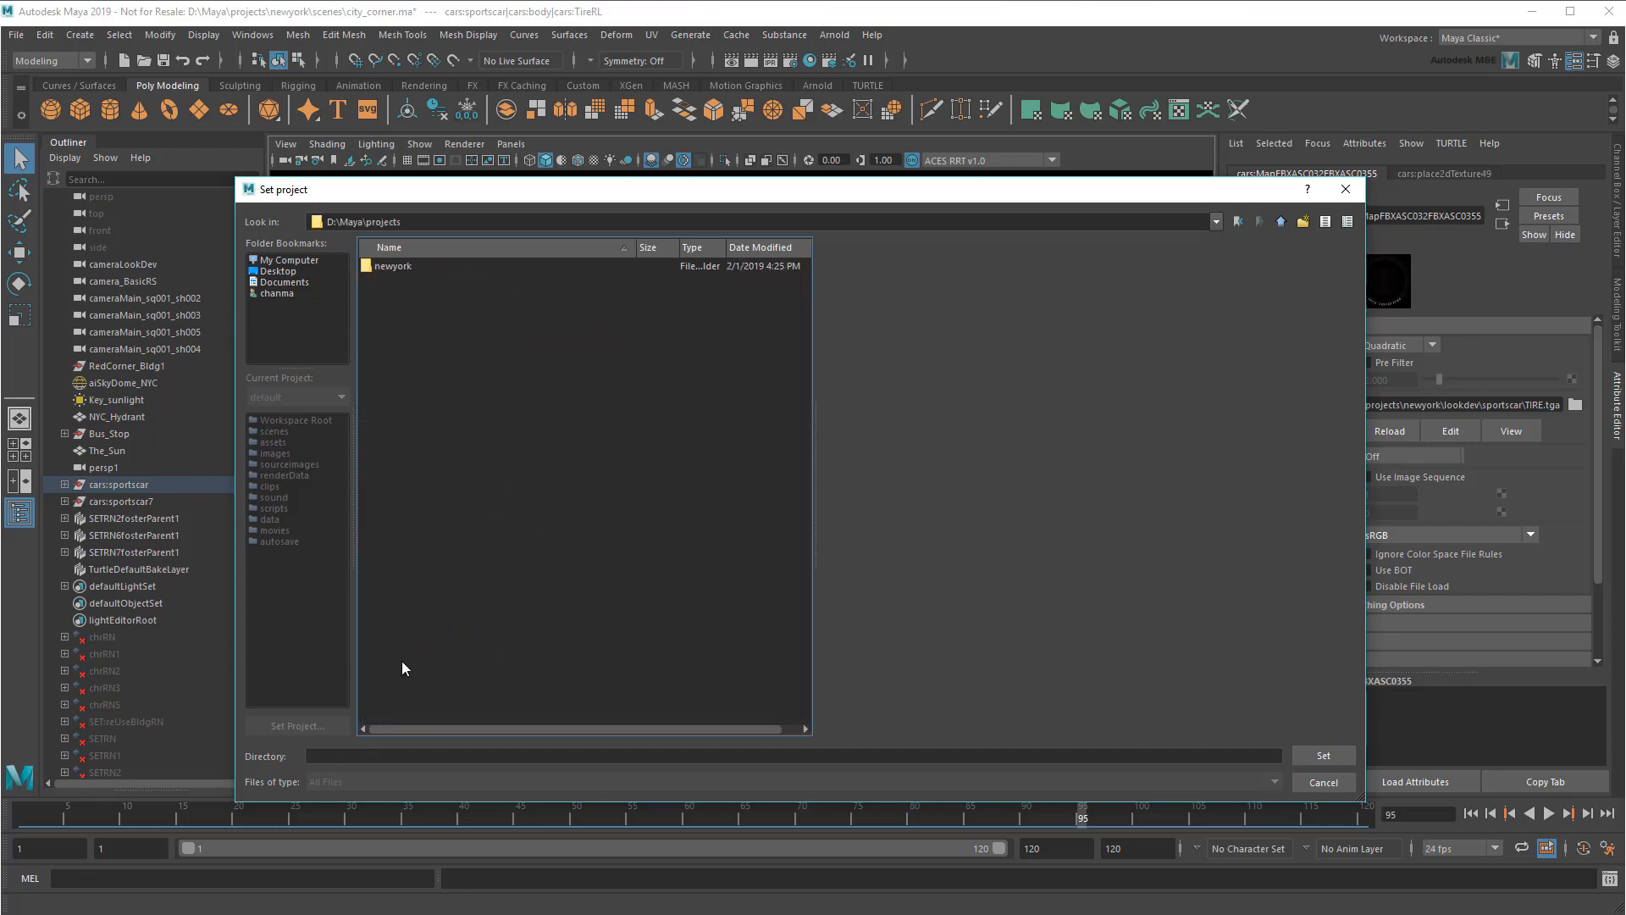
click(381, 268)
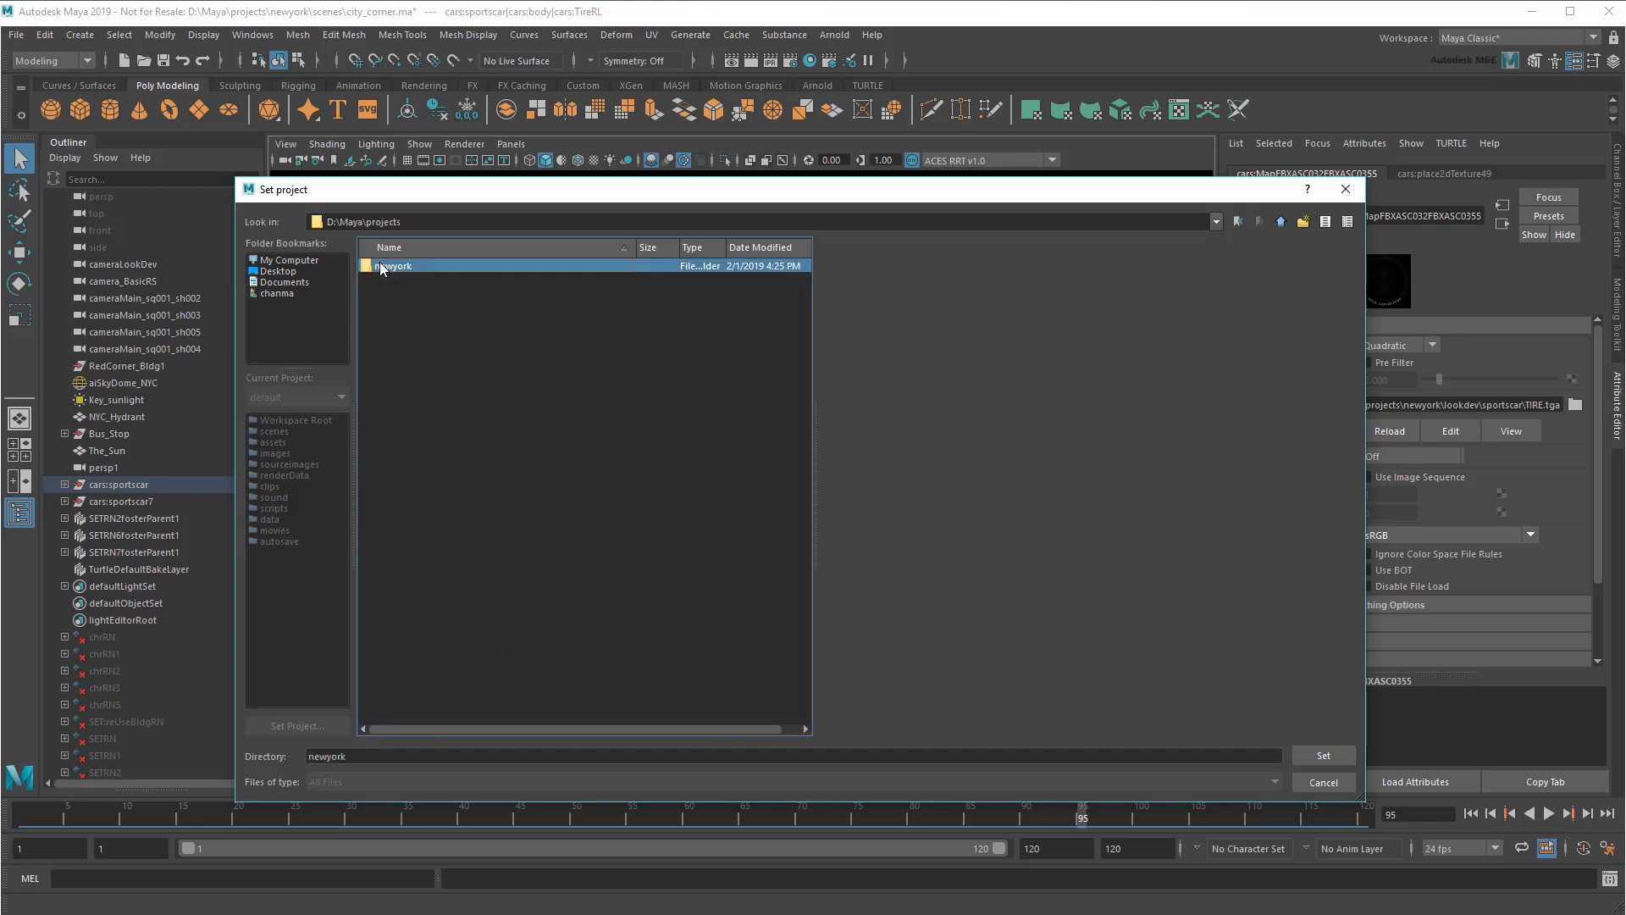
click(1324, 754)
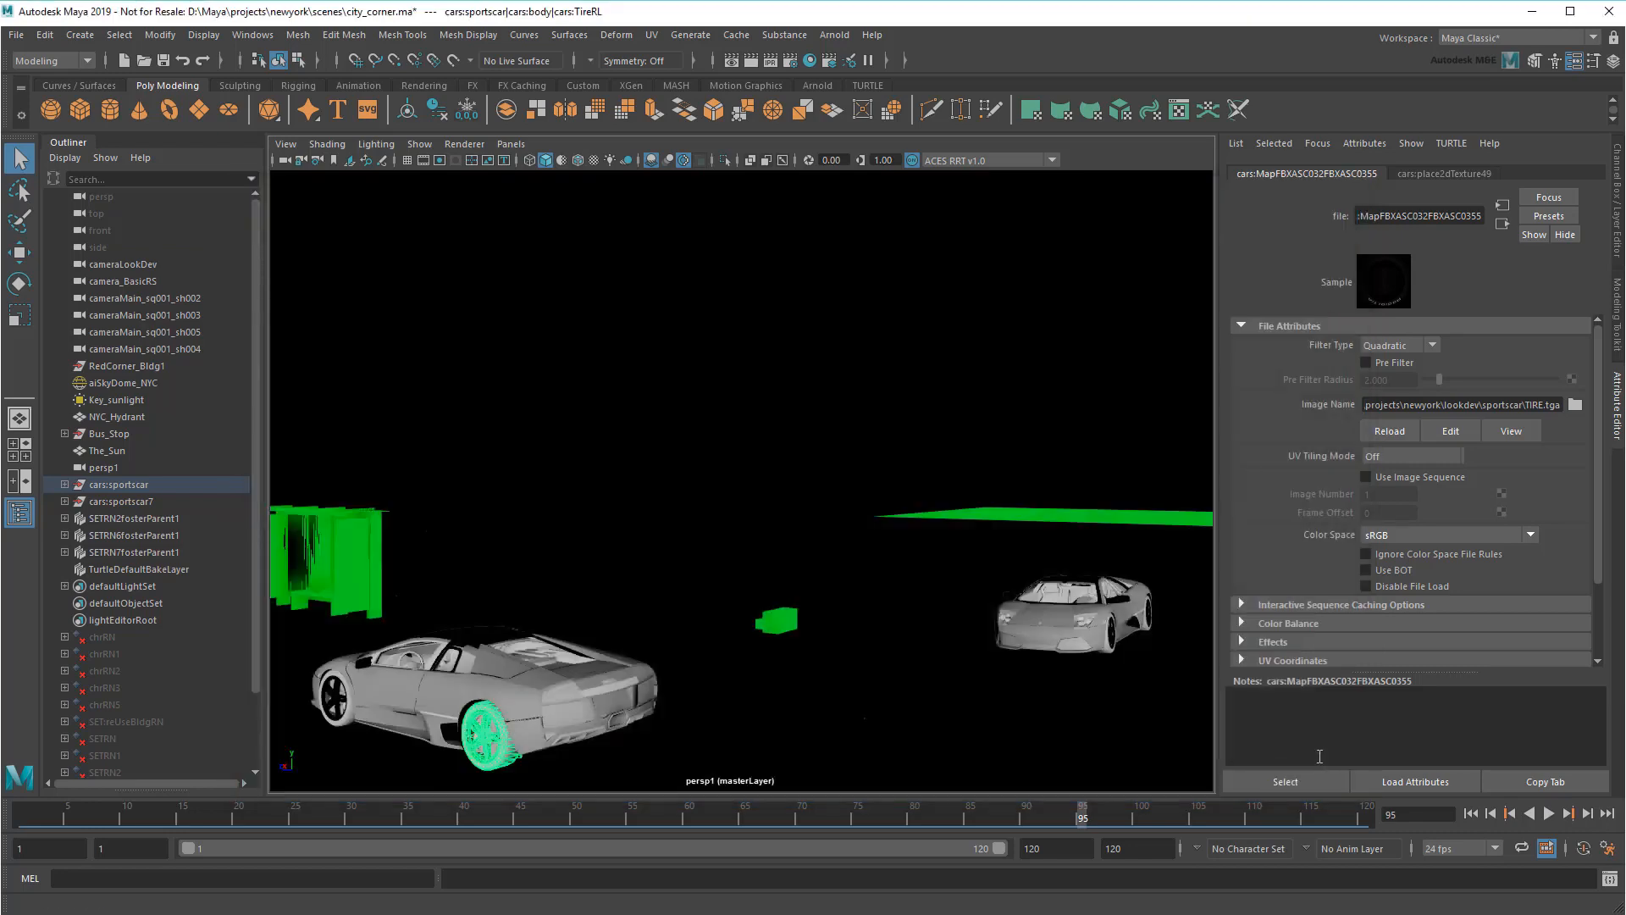
Open the city_corner.ma scene from the newyork project's scenes folder.
click(16, 35)
click(40, 83)
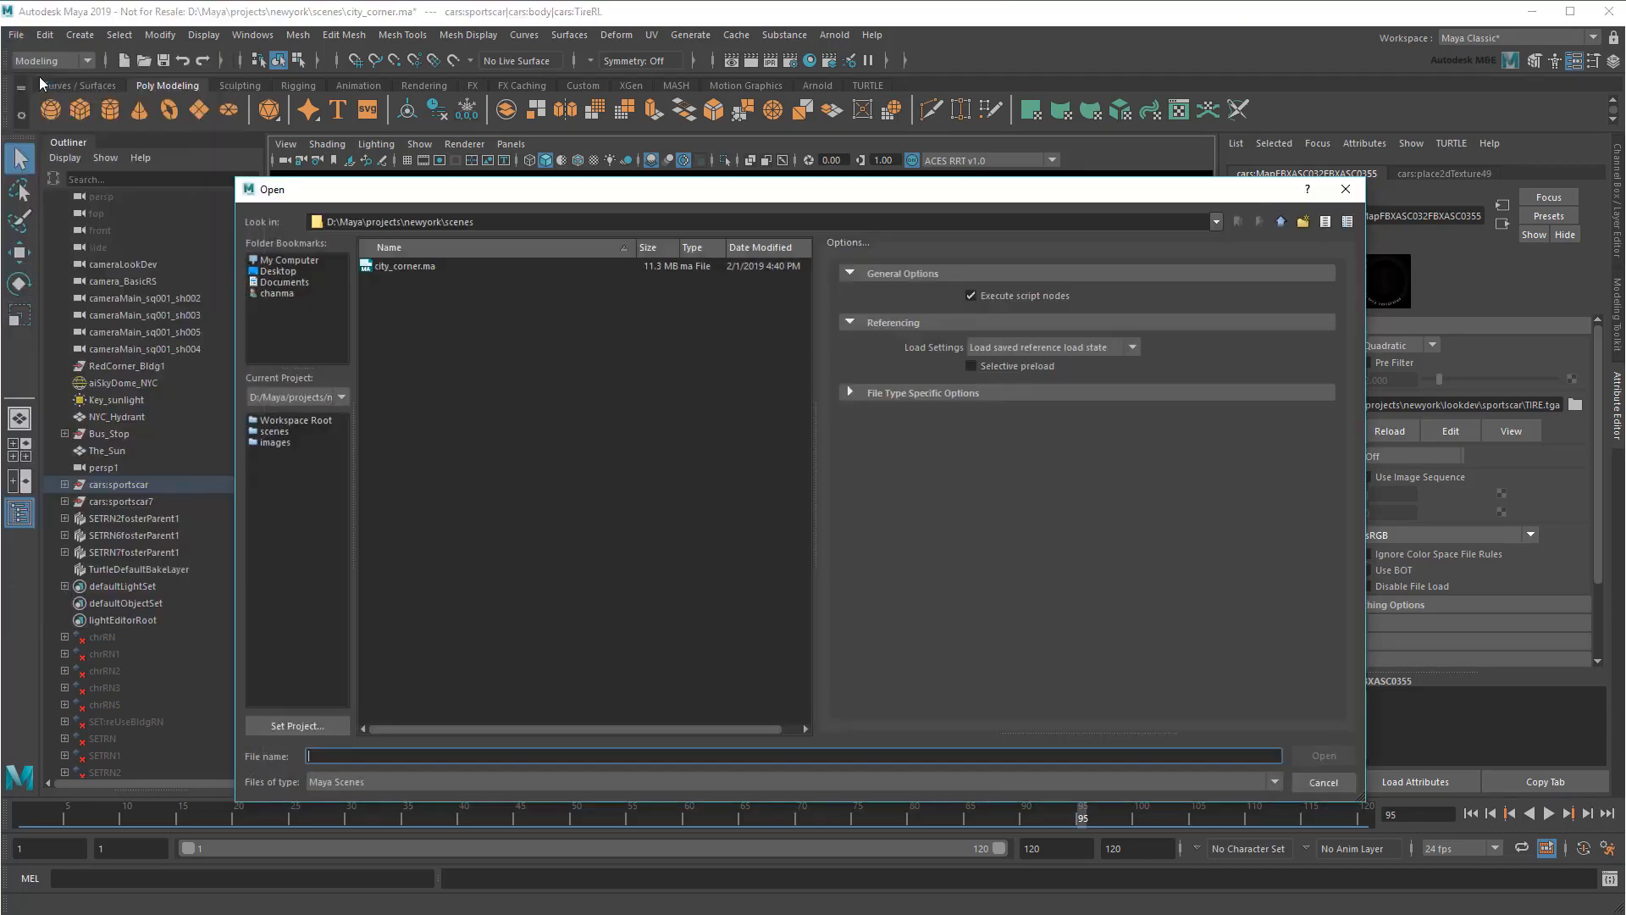
click(437, 266)
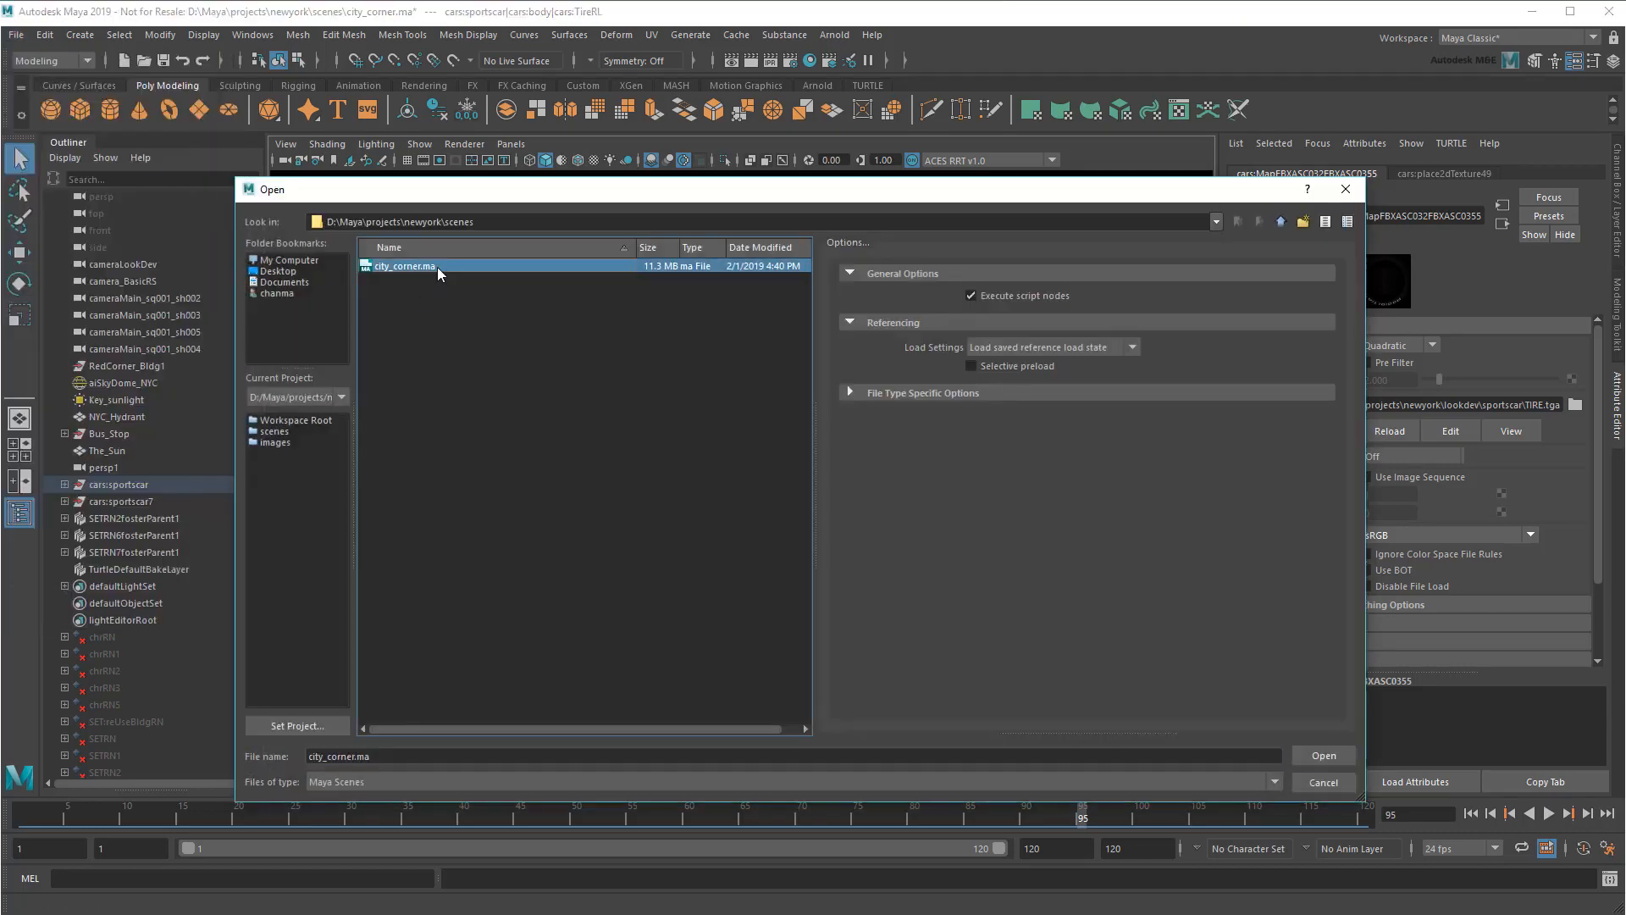
click(1324, 756)
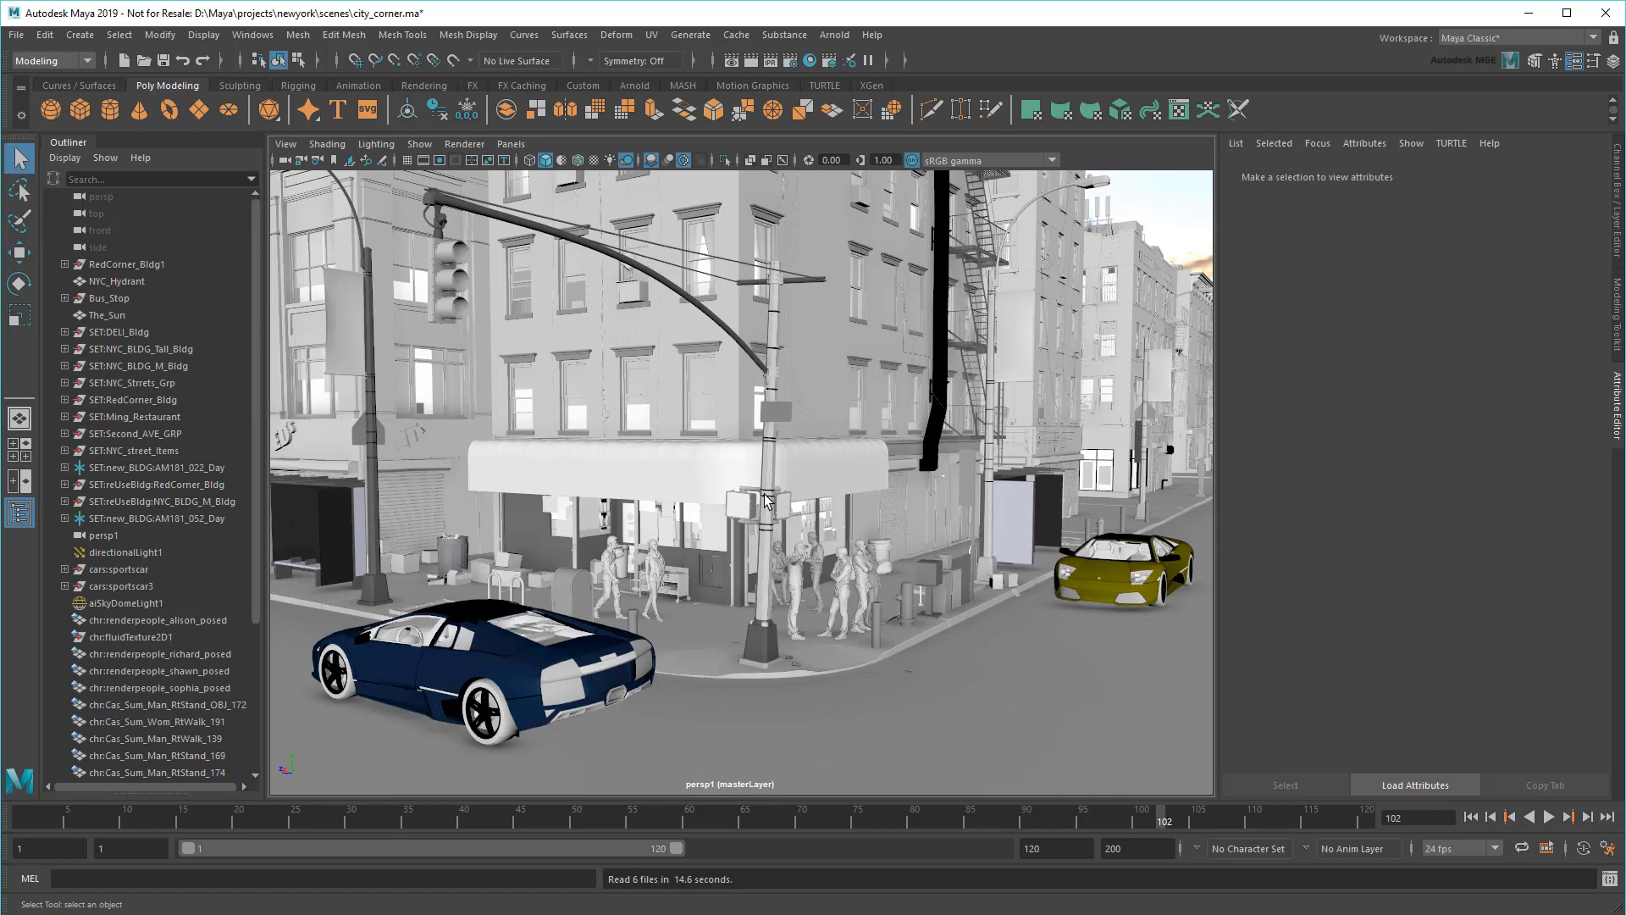
Inspect the colour texture on the blue car's rear tire material and toggle the viewport's textured display.
click(511, 722)
click(1492, 173)
click(1564, 384)
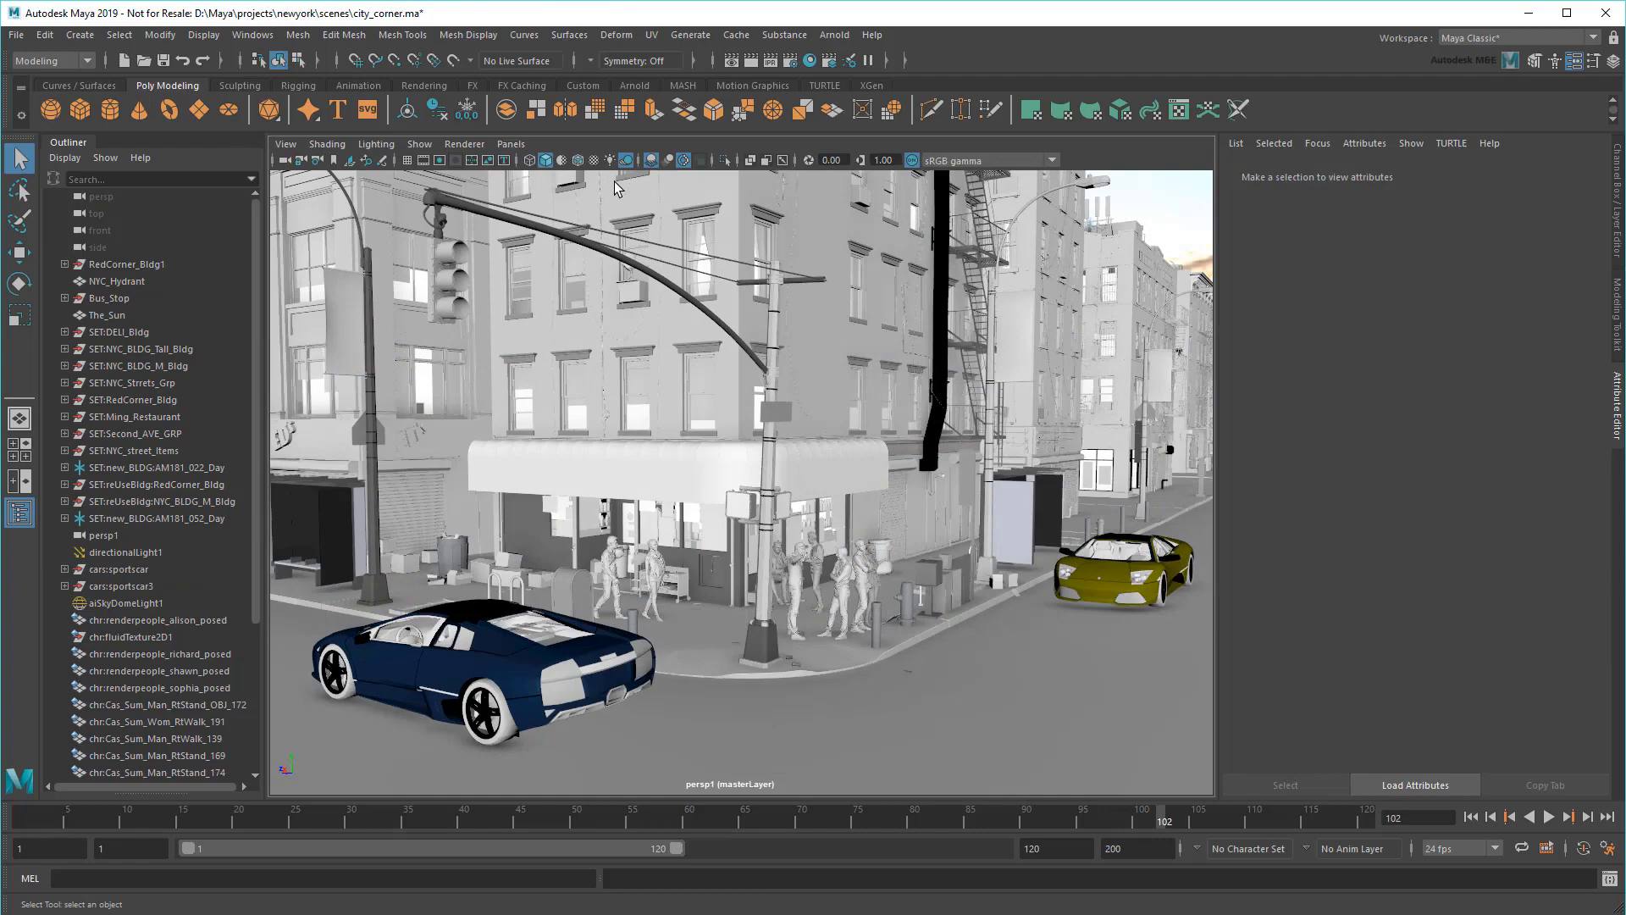
click(593, 160)
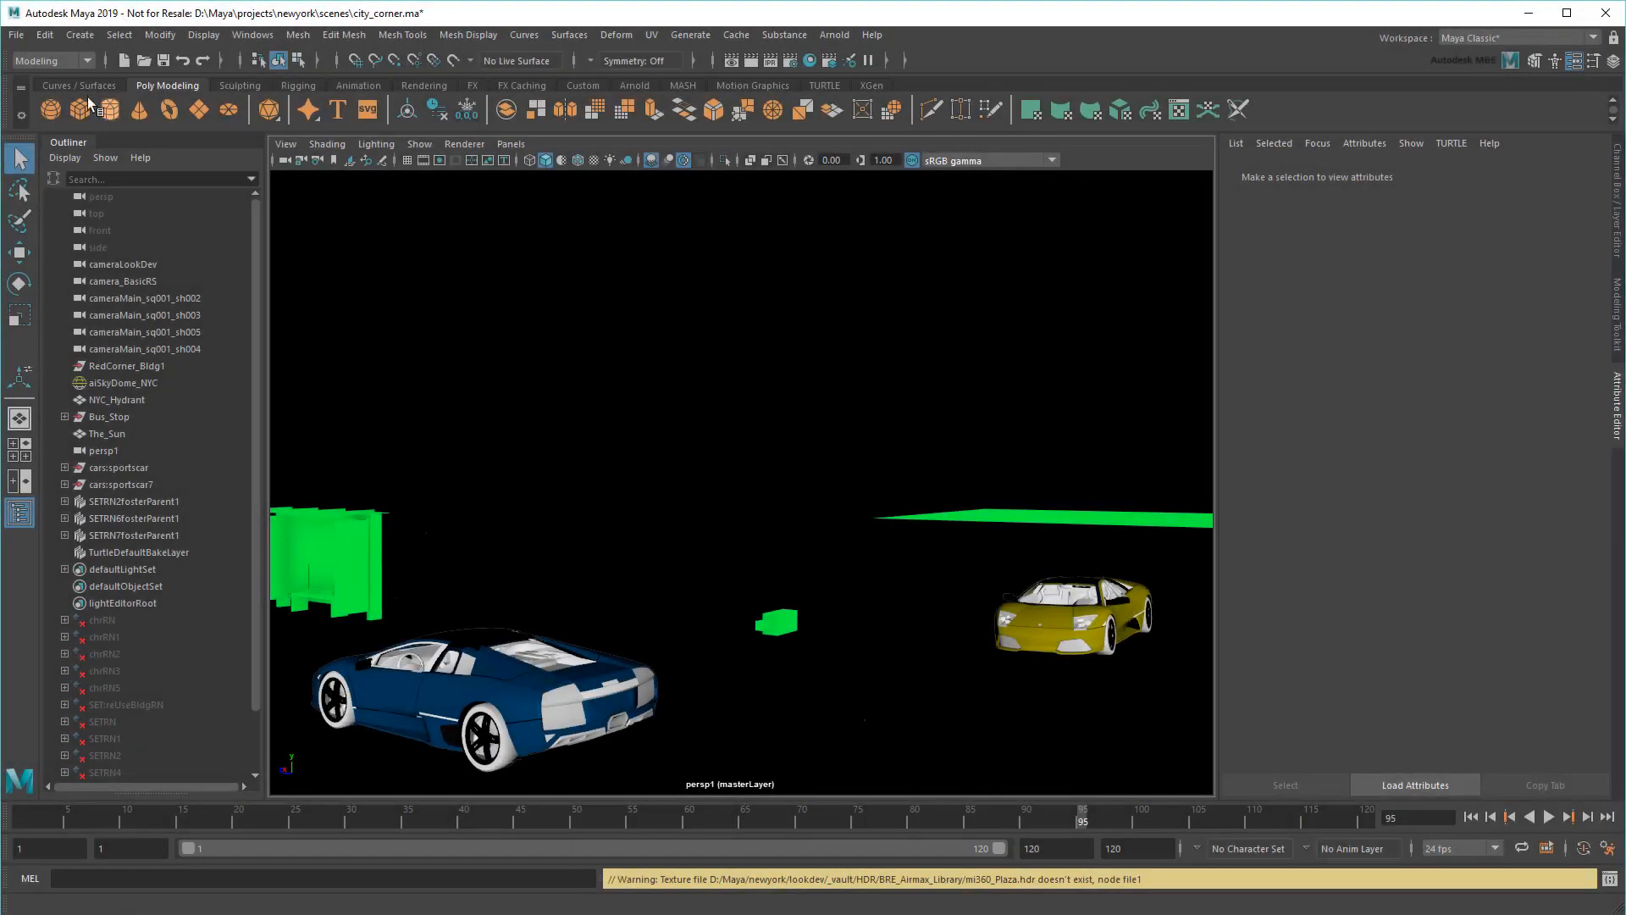
Set the newyork folder as the current project again and create a default workspace for it.
click(16, 35)
click(114, 534)
click(442, 277)
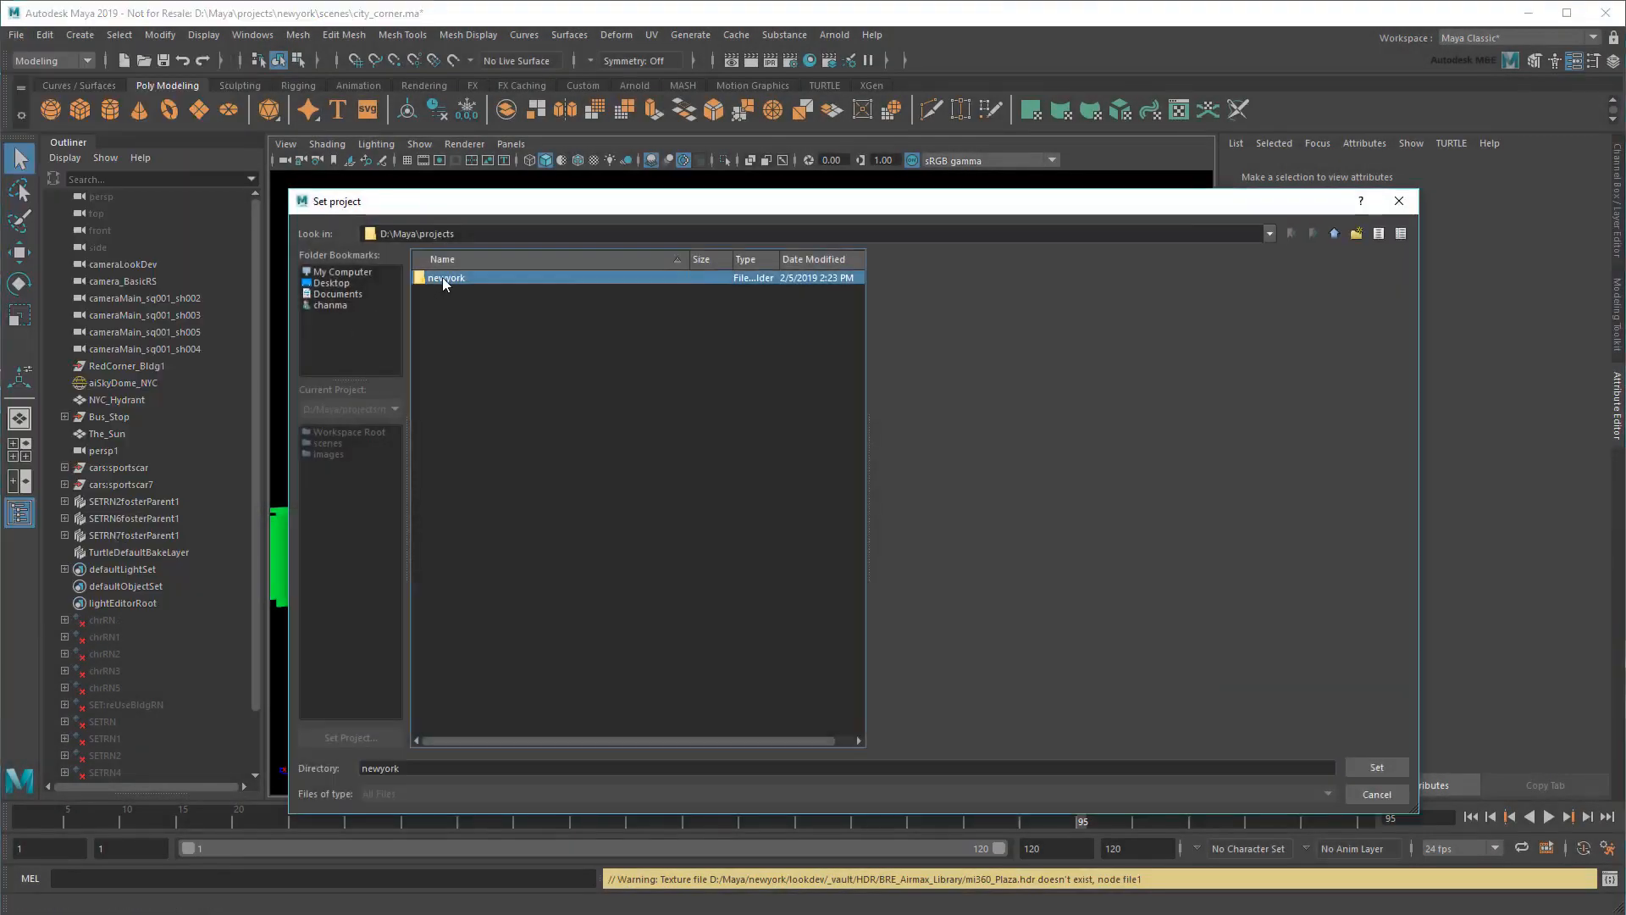
click(1383, 770)
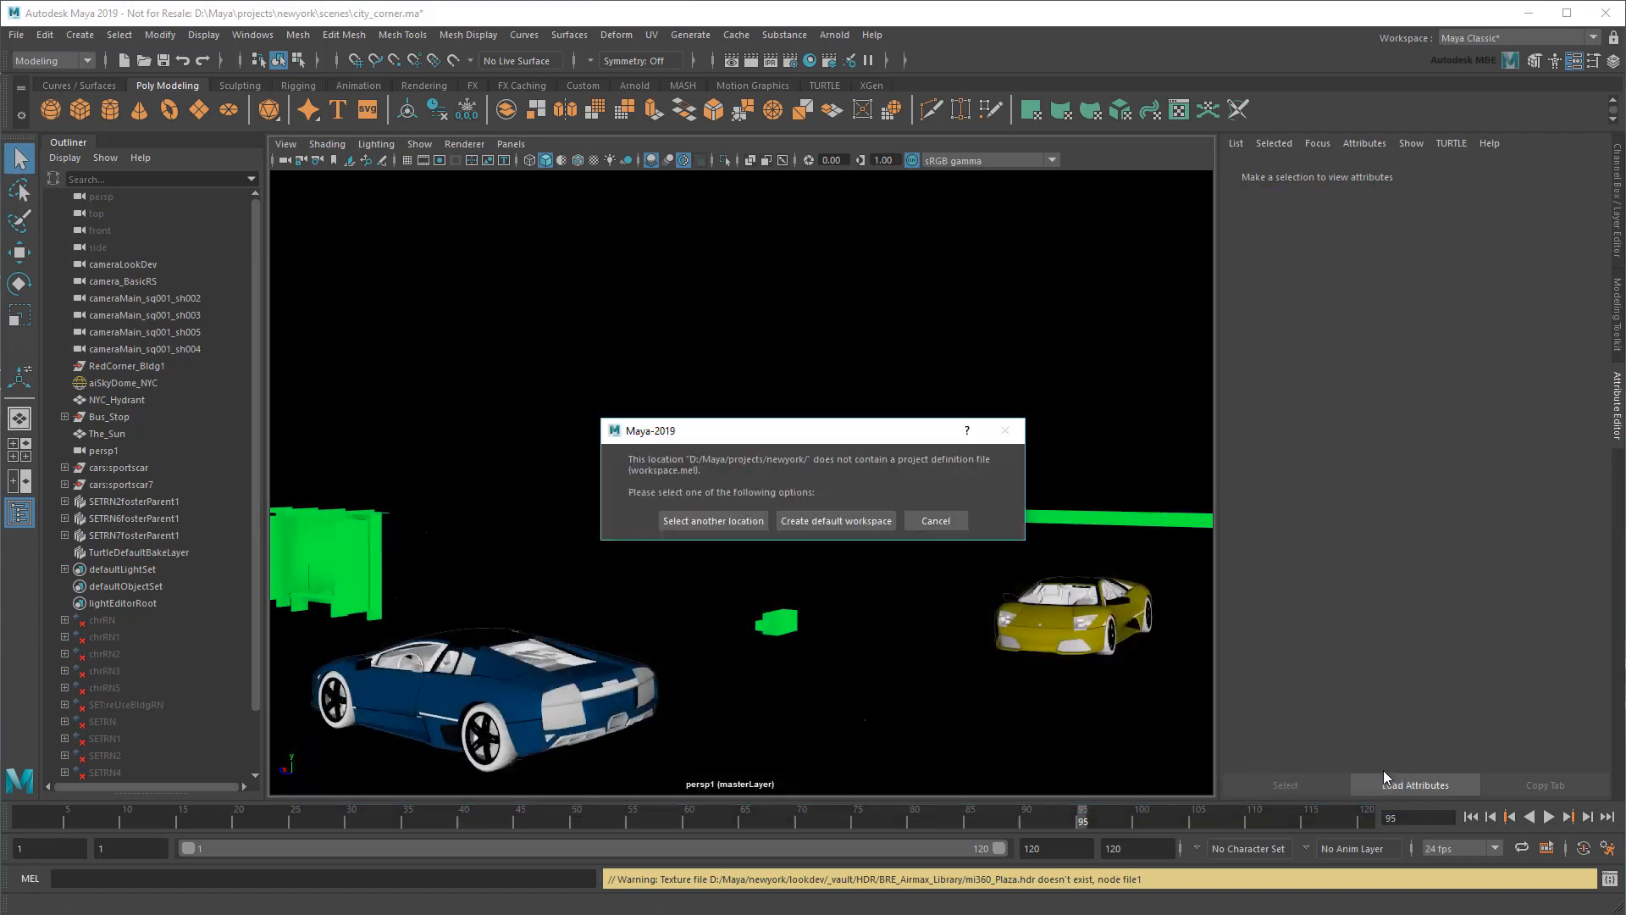
click(848, 520)
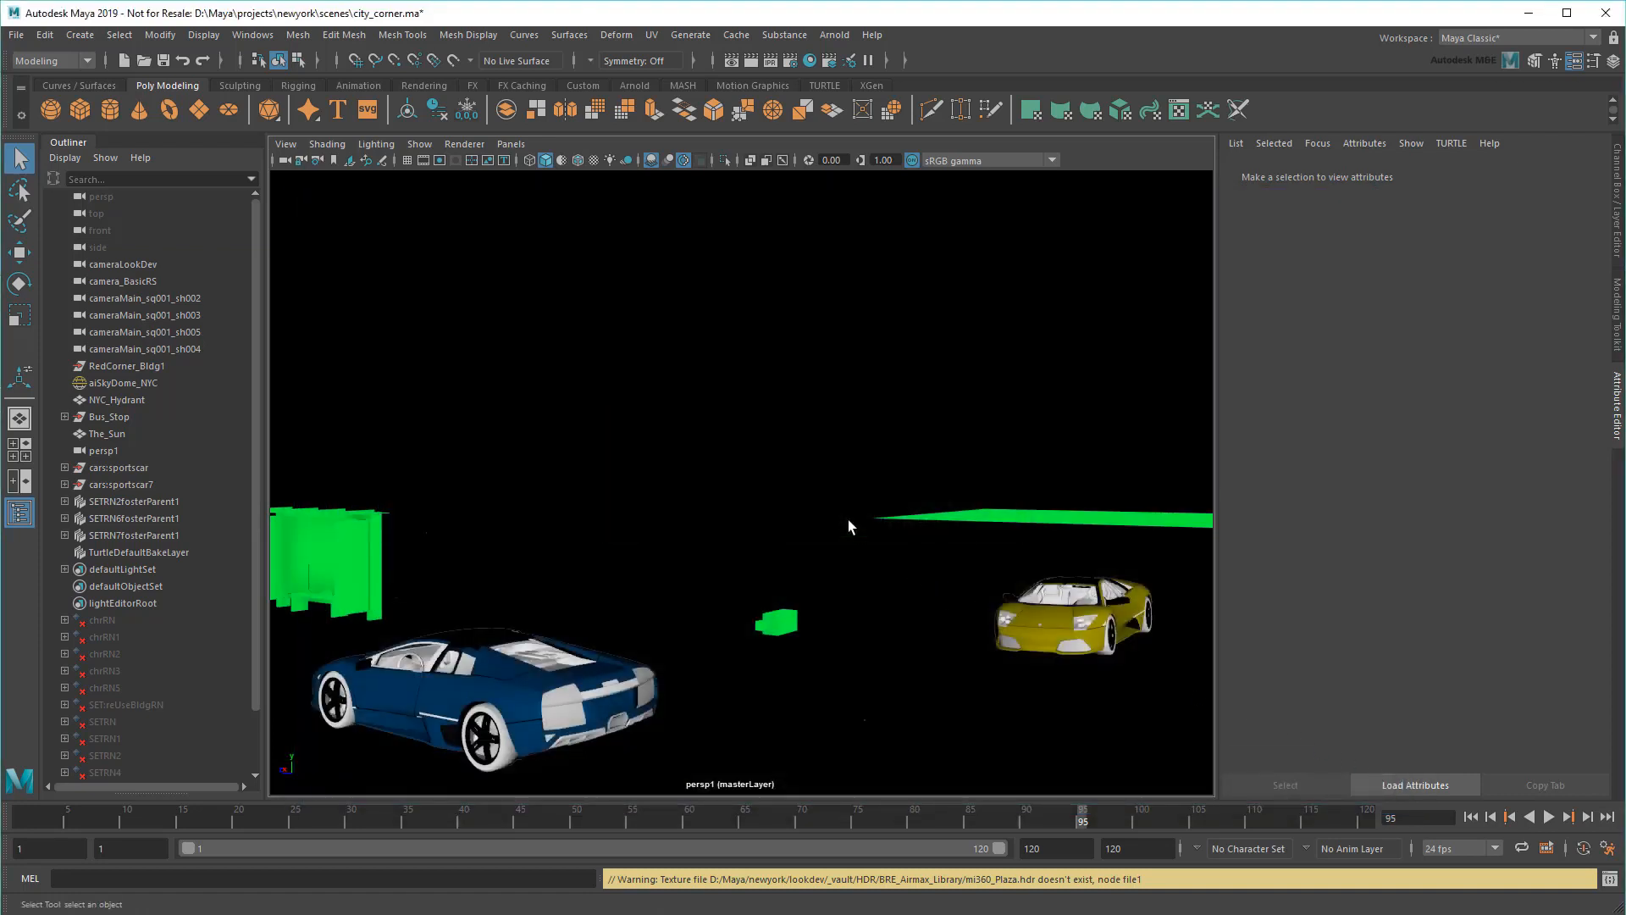
Reopen city_corner.ma without saving changes and skip every missing reference file.
click(16, 35)
click(49, 81)
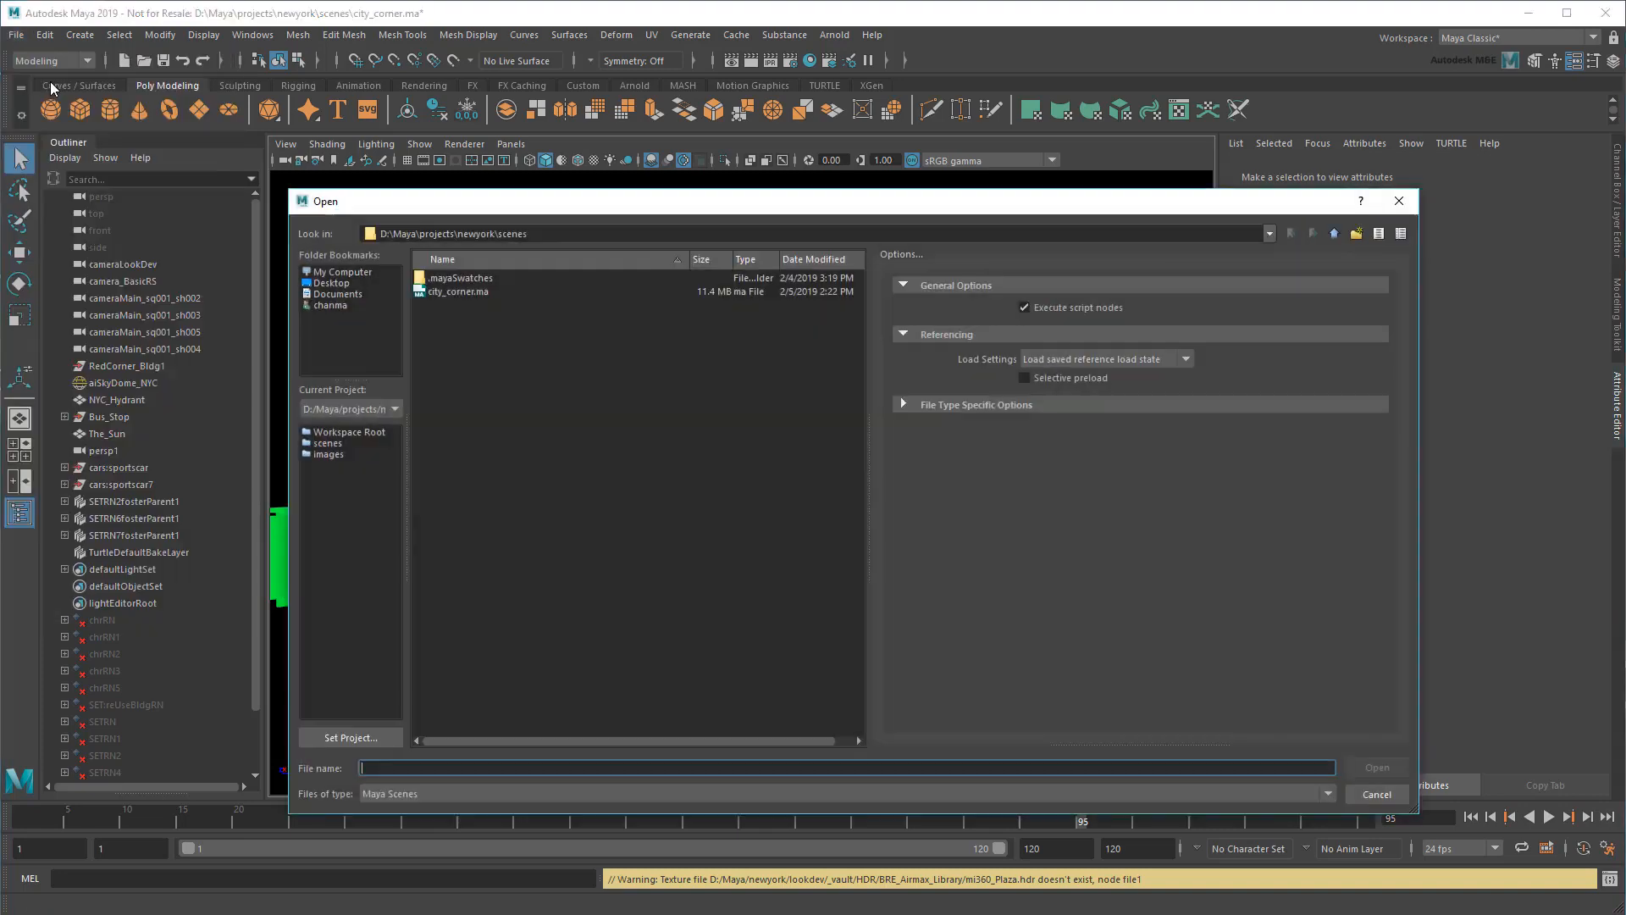
click(458, 292)
click(1373, 769)
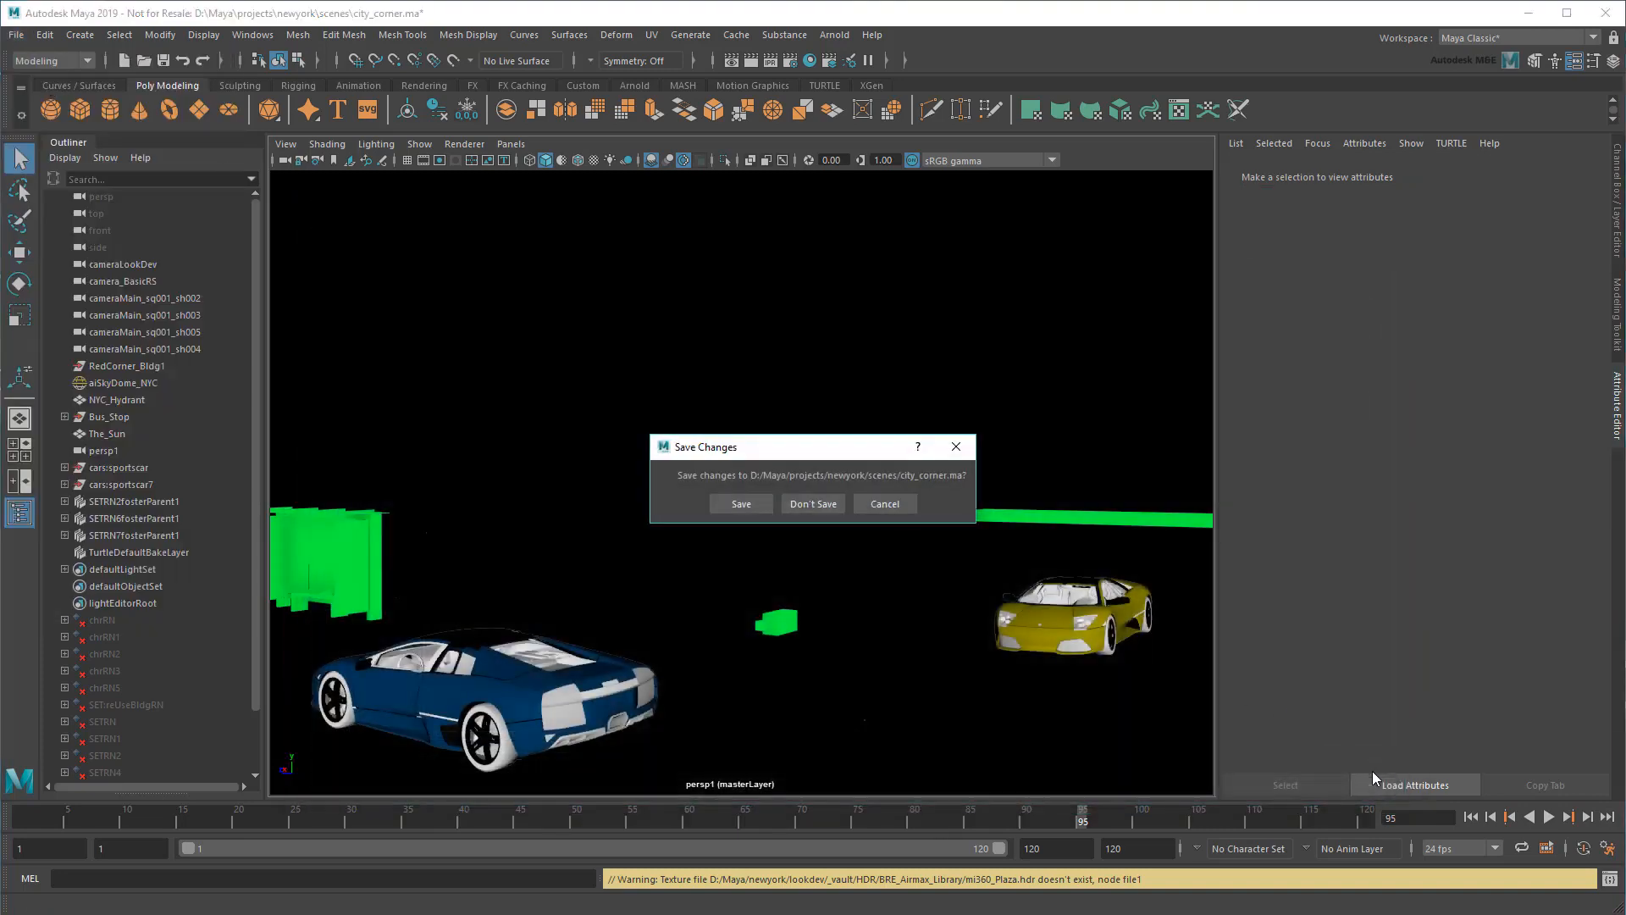
click(813, 503)
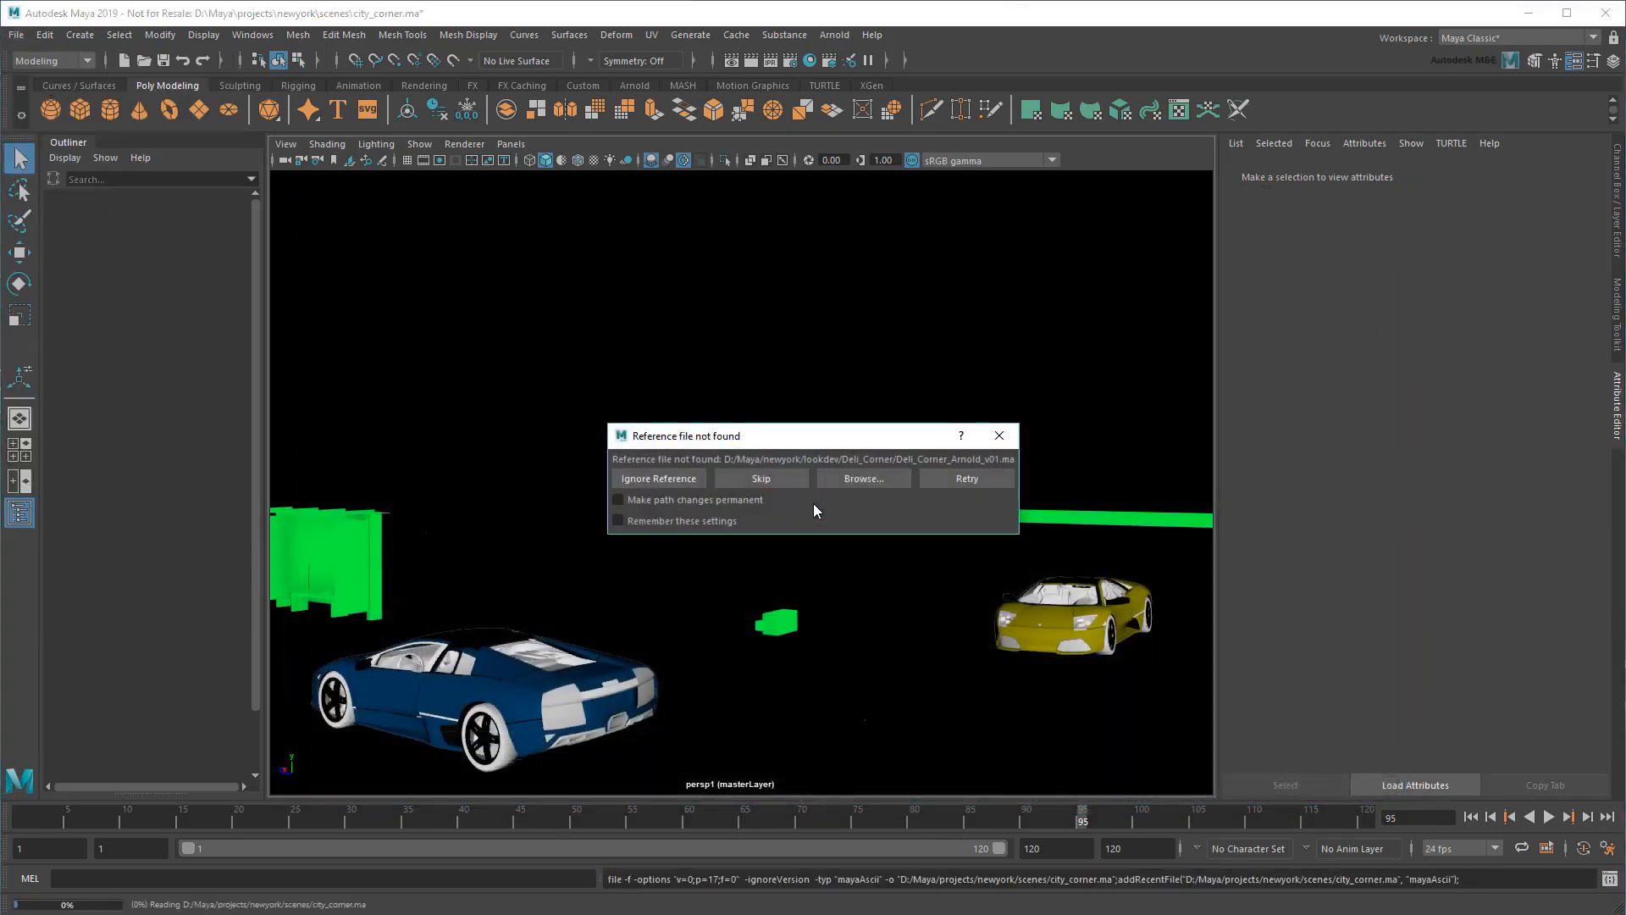
click(789, 479)
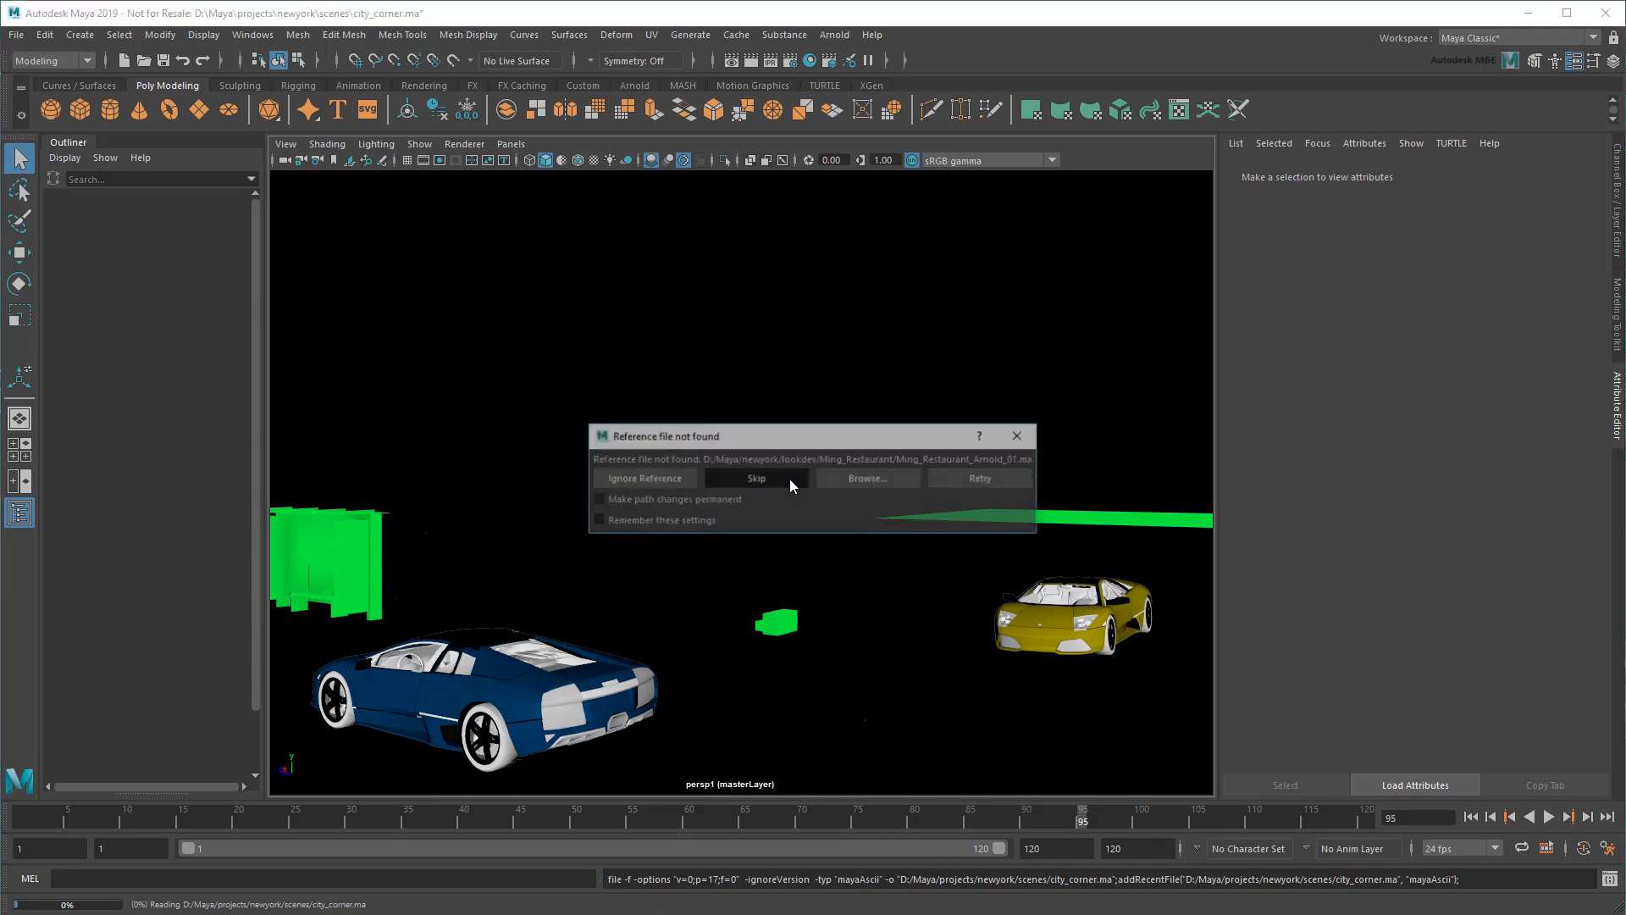
click(790, 480)
click(790, 480)
click(789, 479)
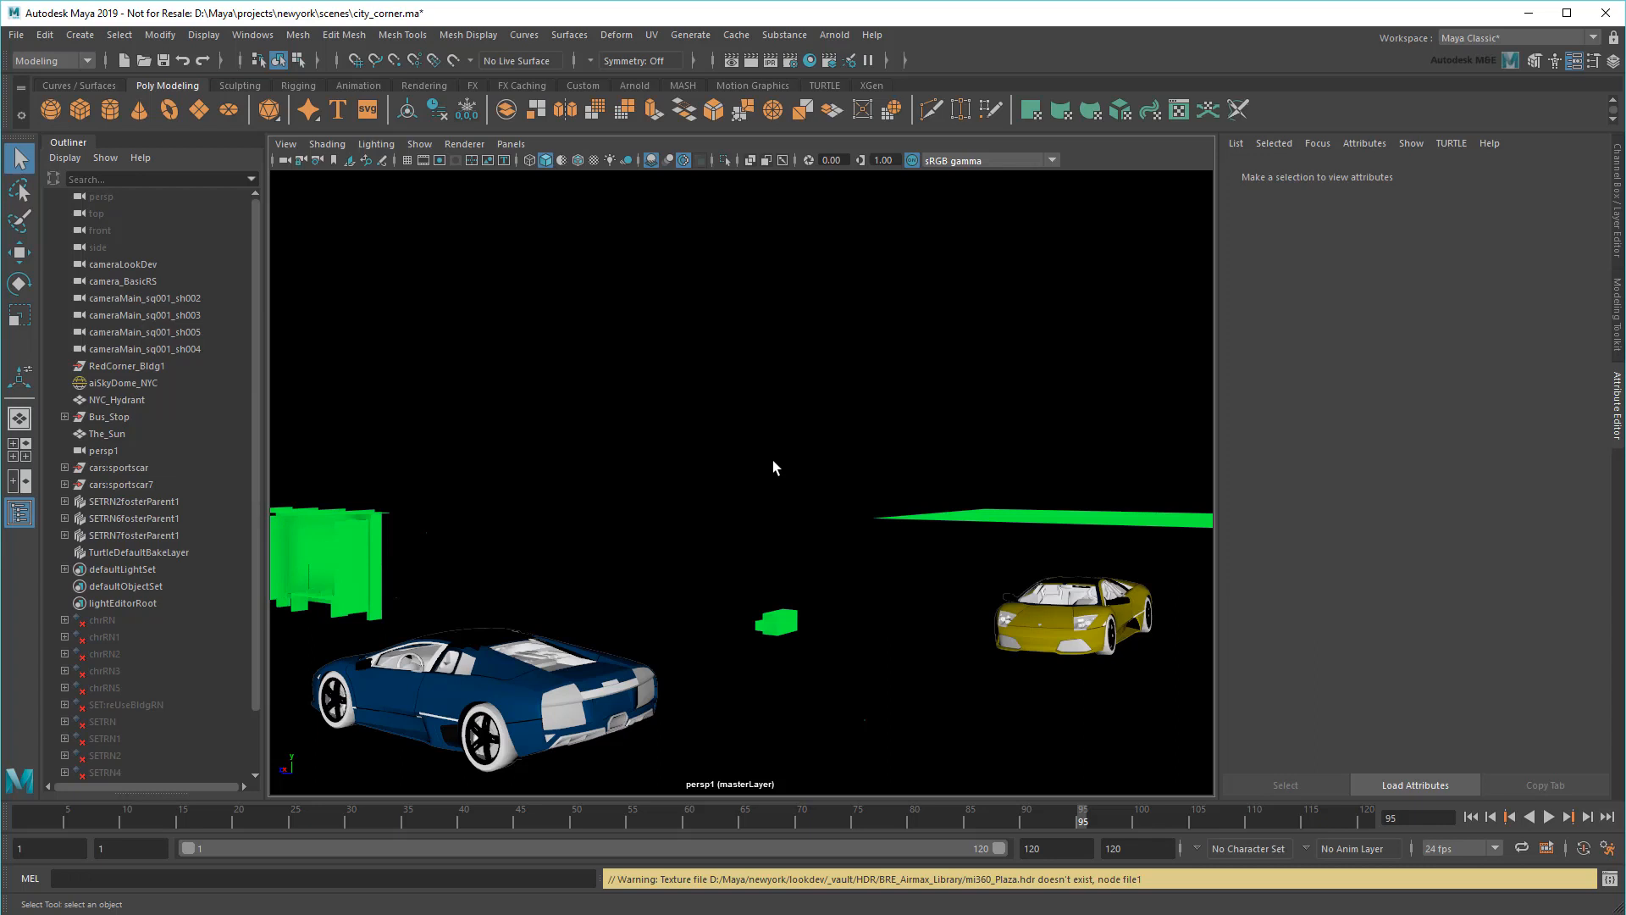
Open the File Path Editor and bring up the repath options for the lookdev/Deli_Corner folder.
click(253, 35)
mouse_move(288, 94)
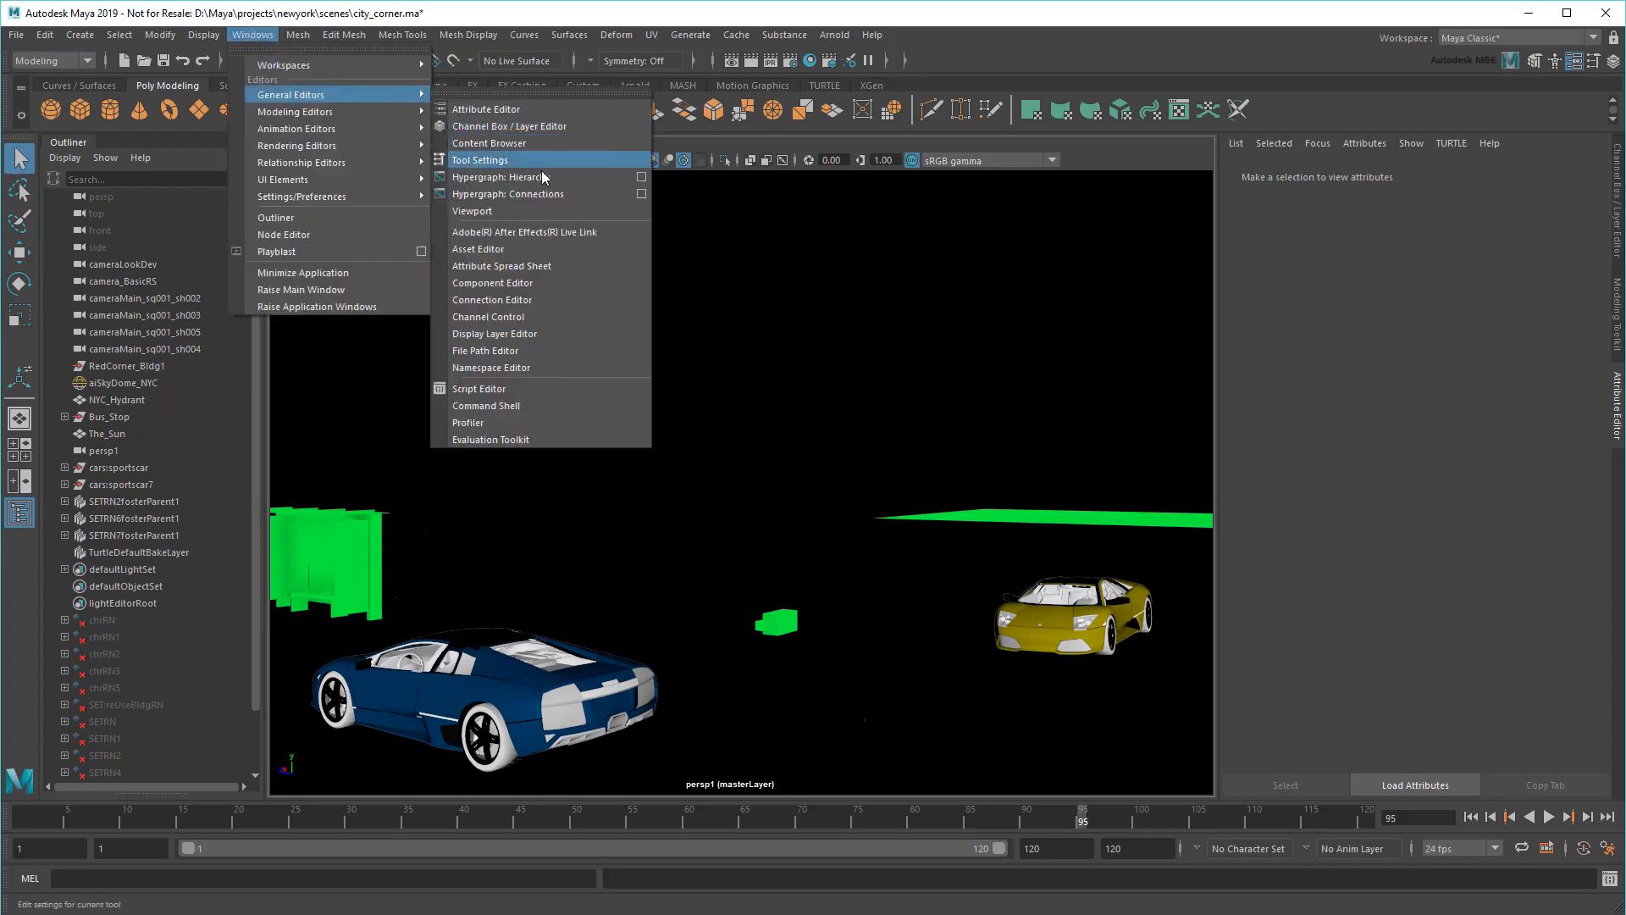
click(553, 359)
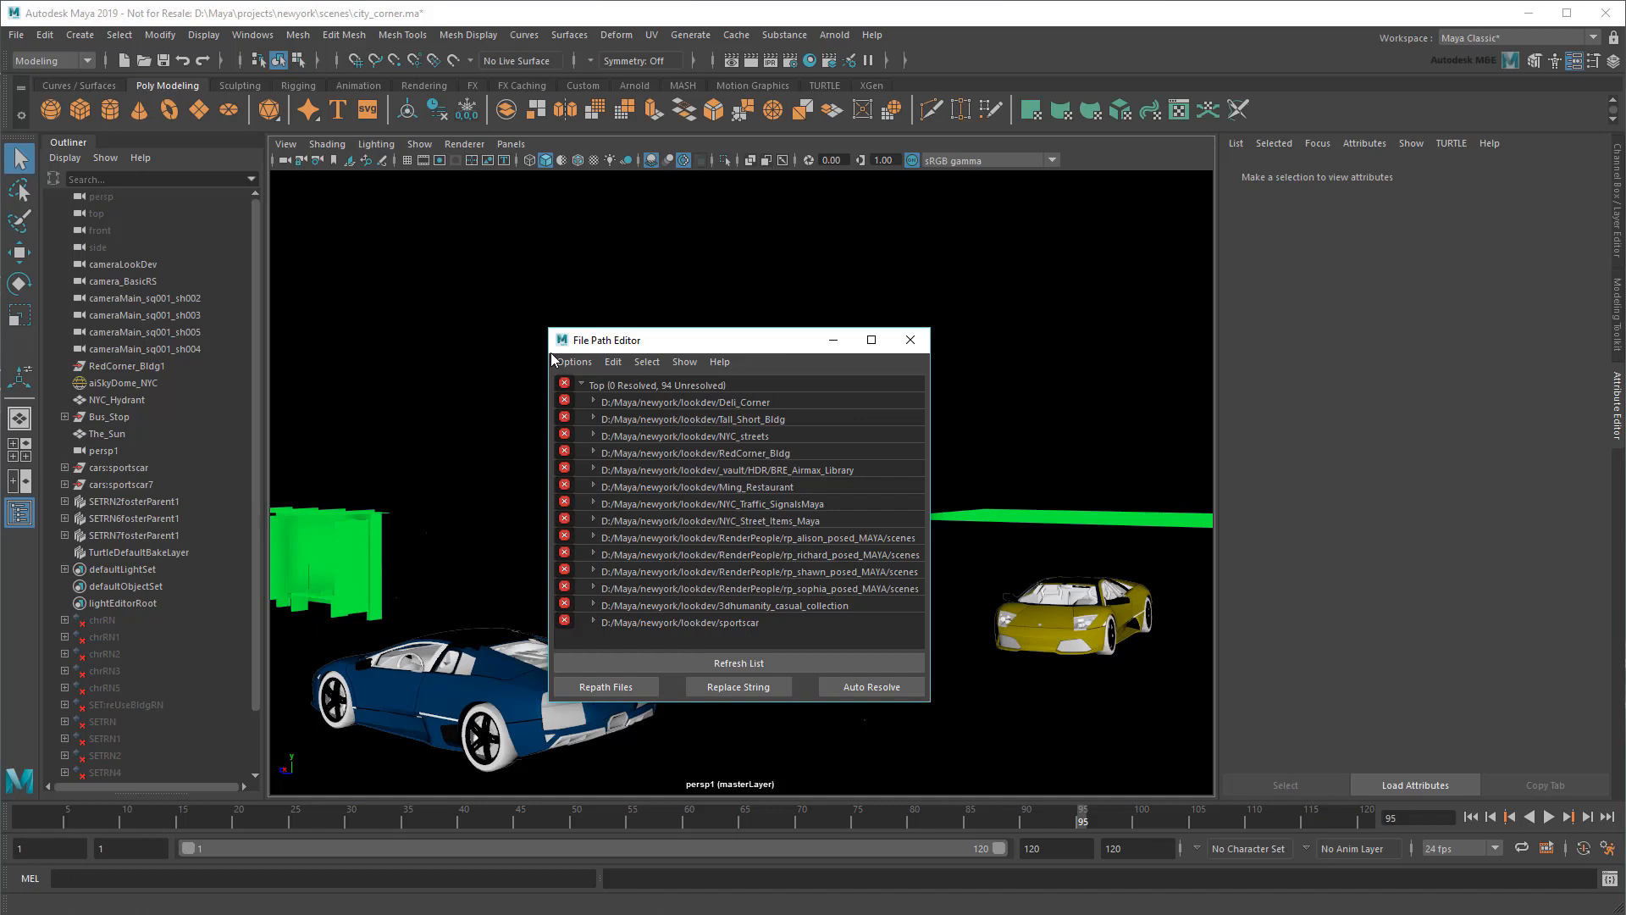
click(664, 402)
click(613, 687)
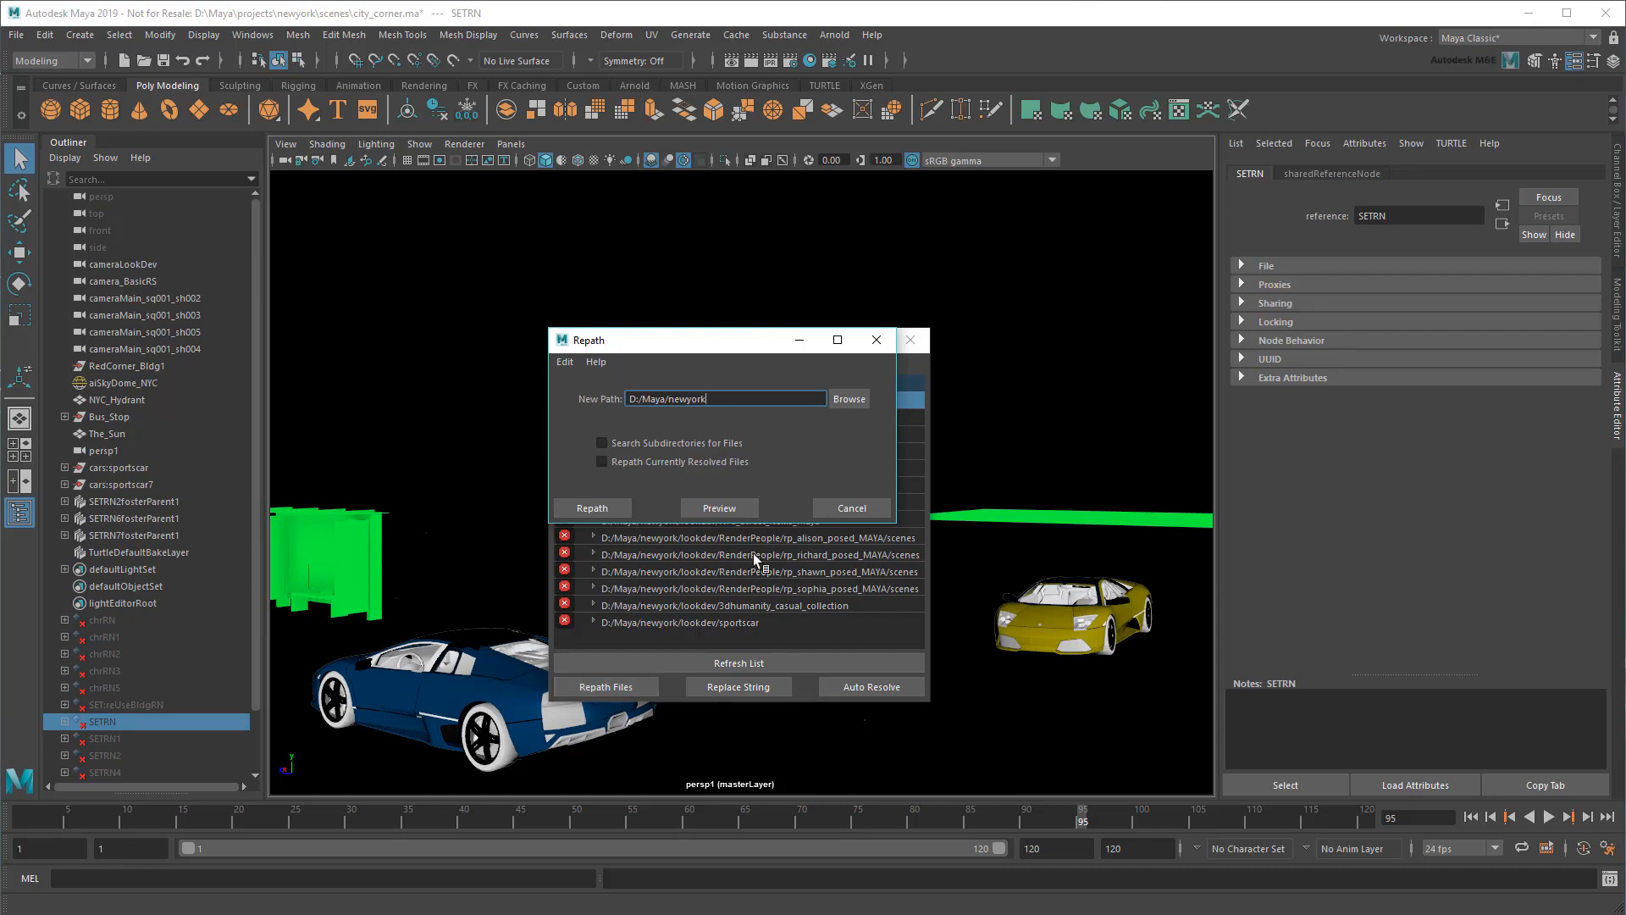
Set the new repath location to D:/Maya/projects/newyork, enable searching subdirectories for files, and close the repath options.
click(845, 399)
scroll(845, 398, down, 20)
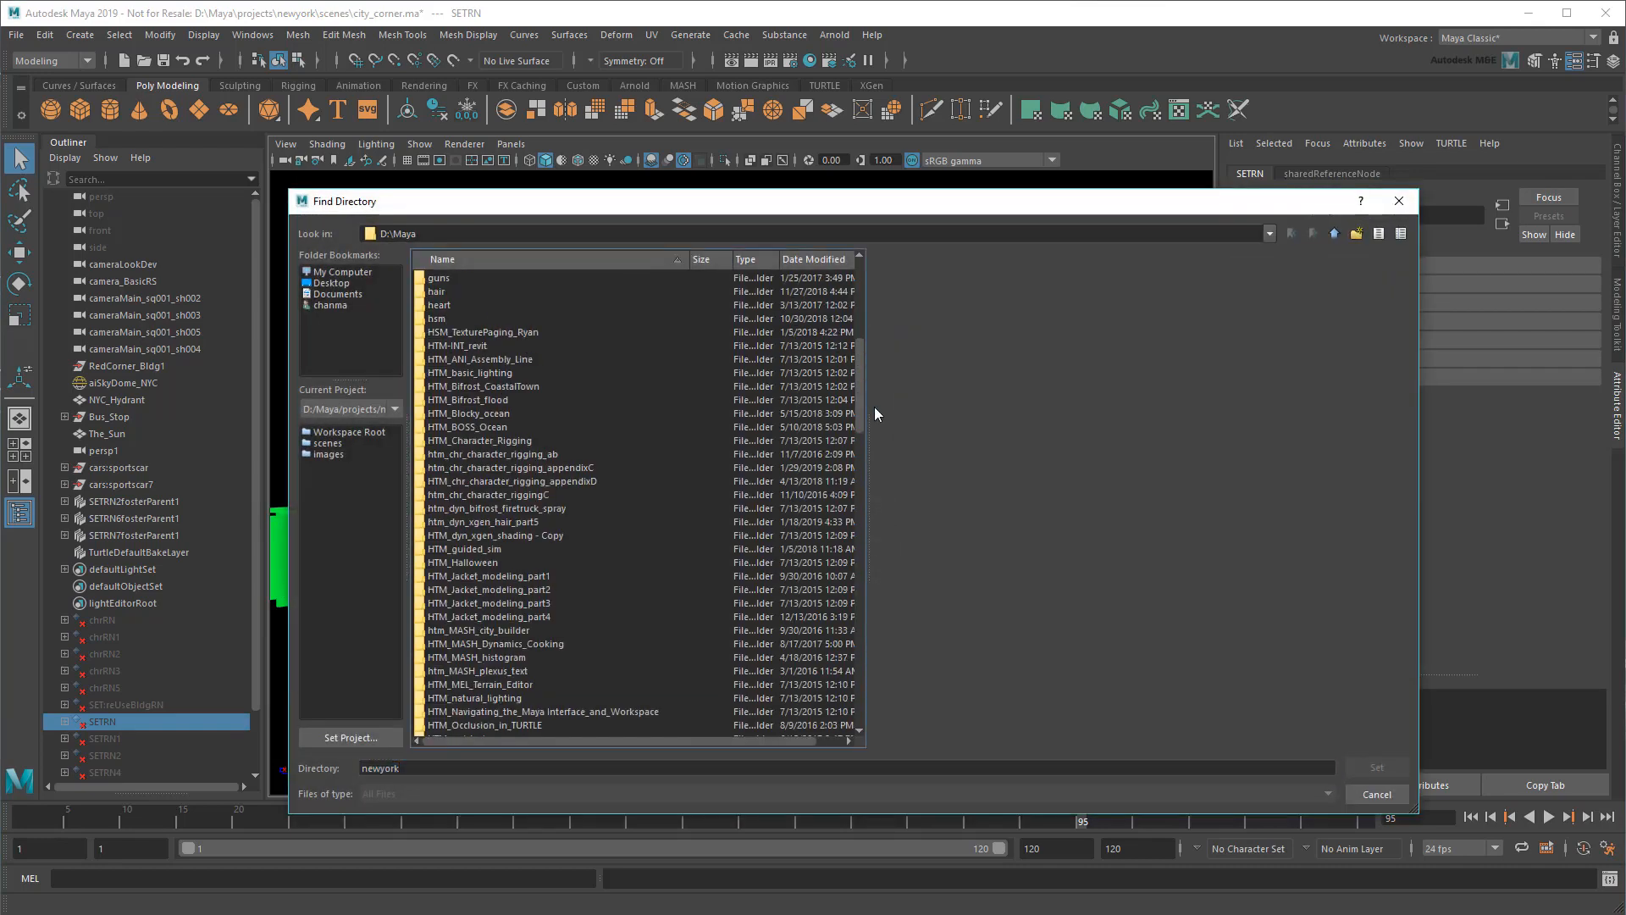
double_click(457, 563)
click(455, 280)
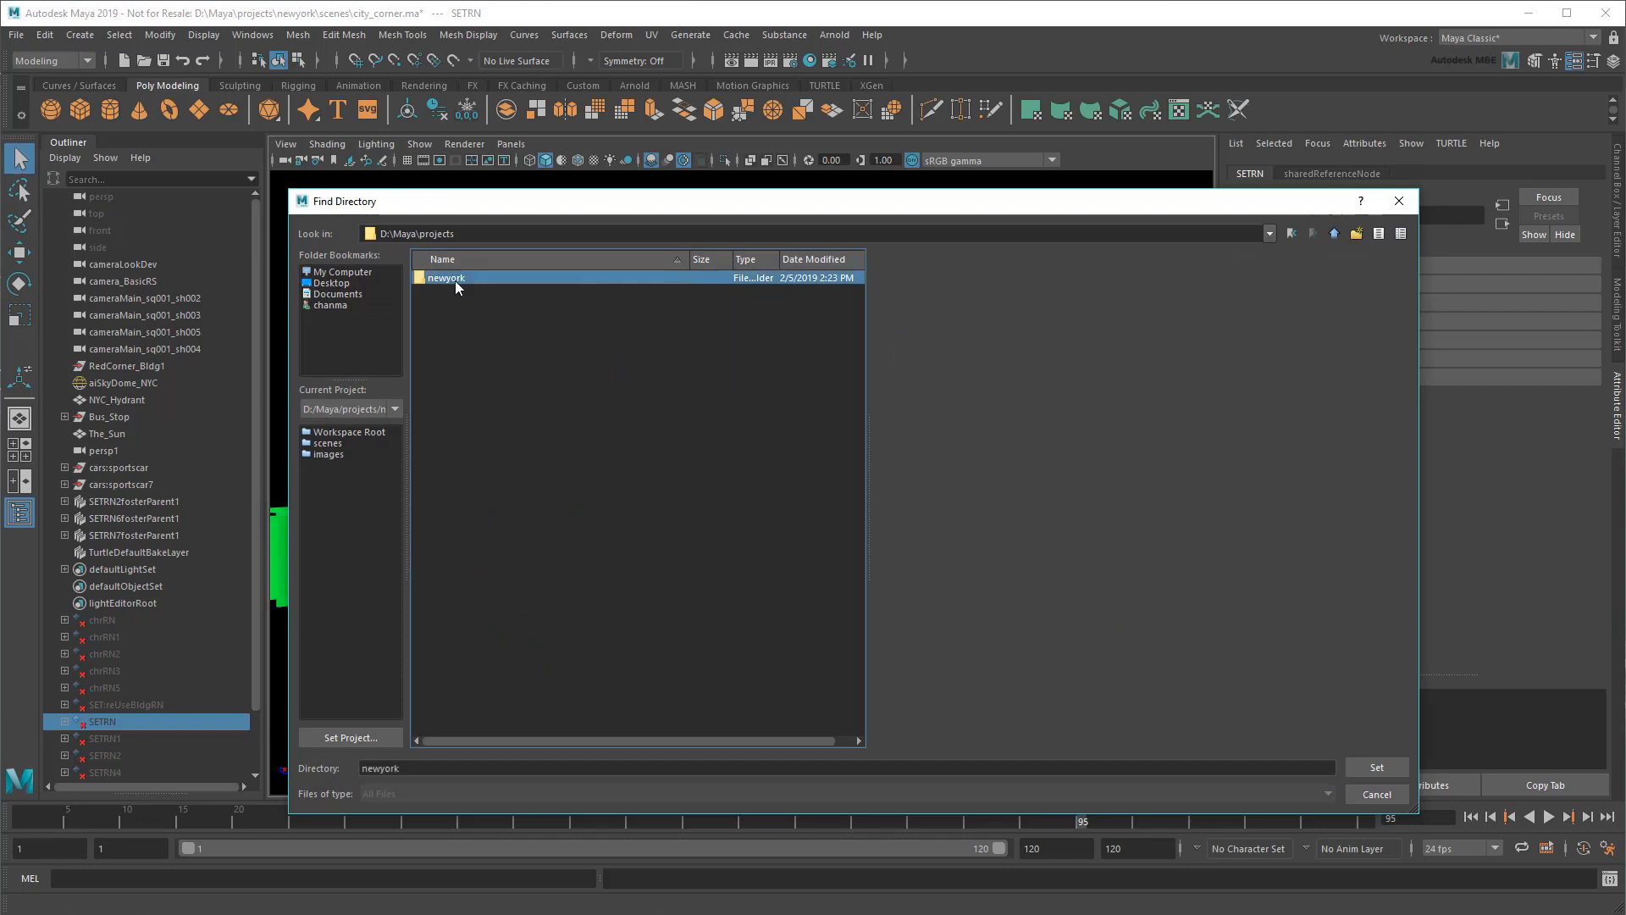
click(1362, 771)
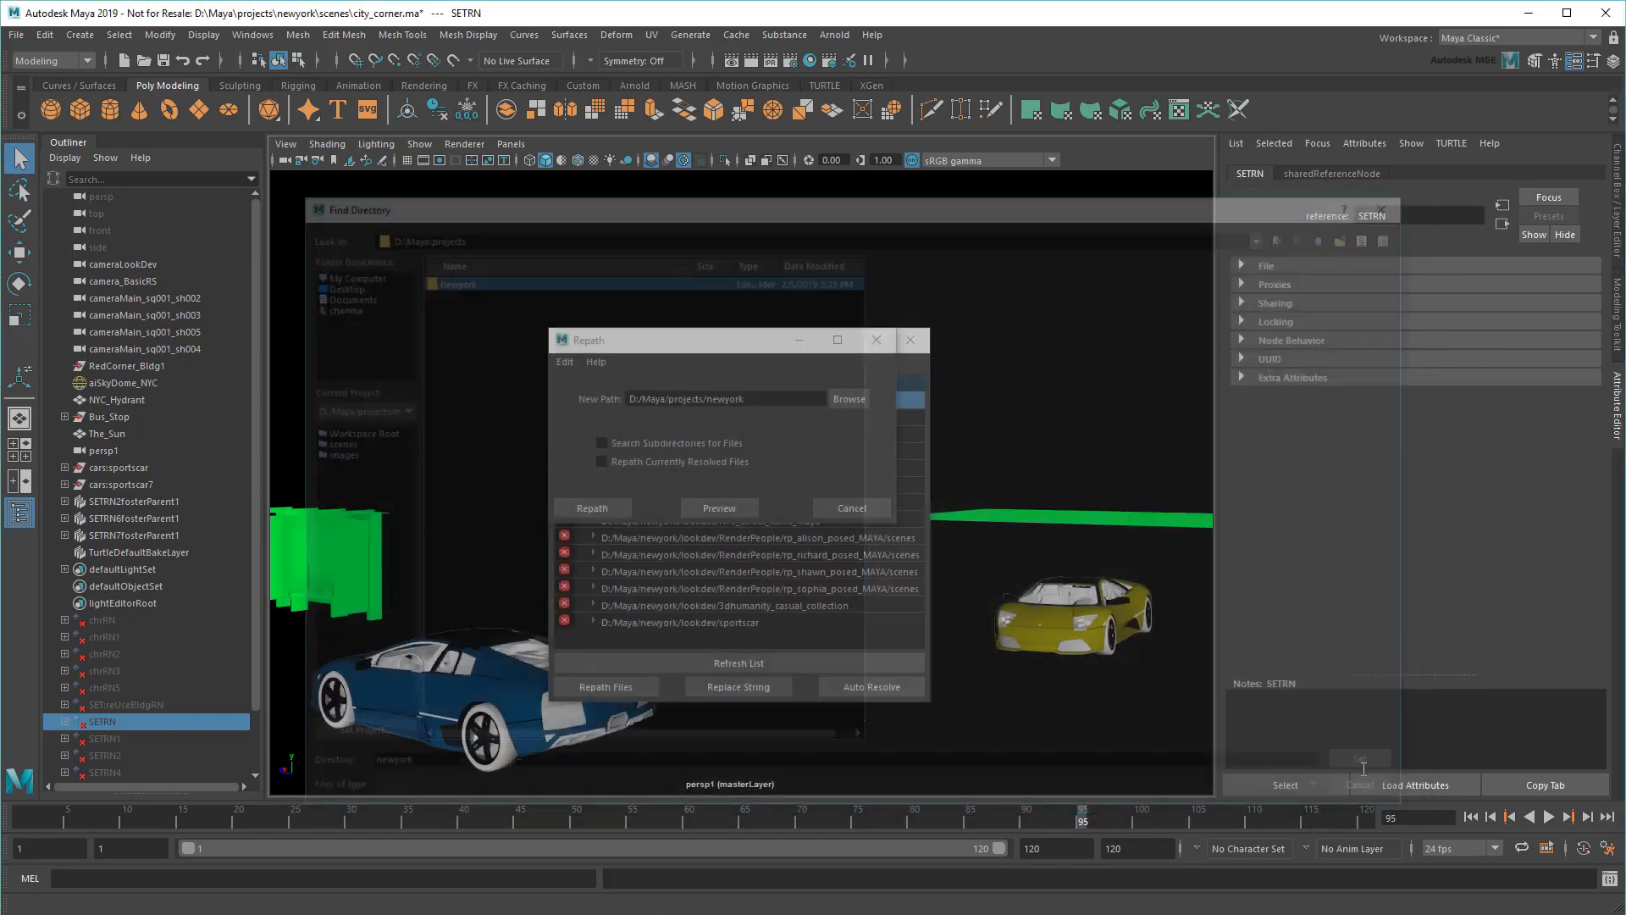
click(704, 441)
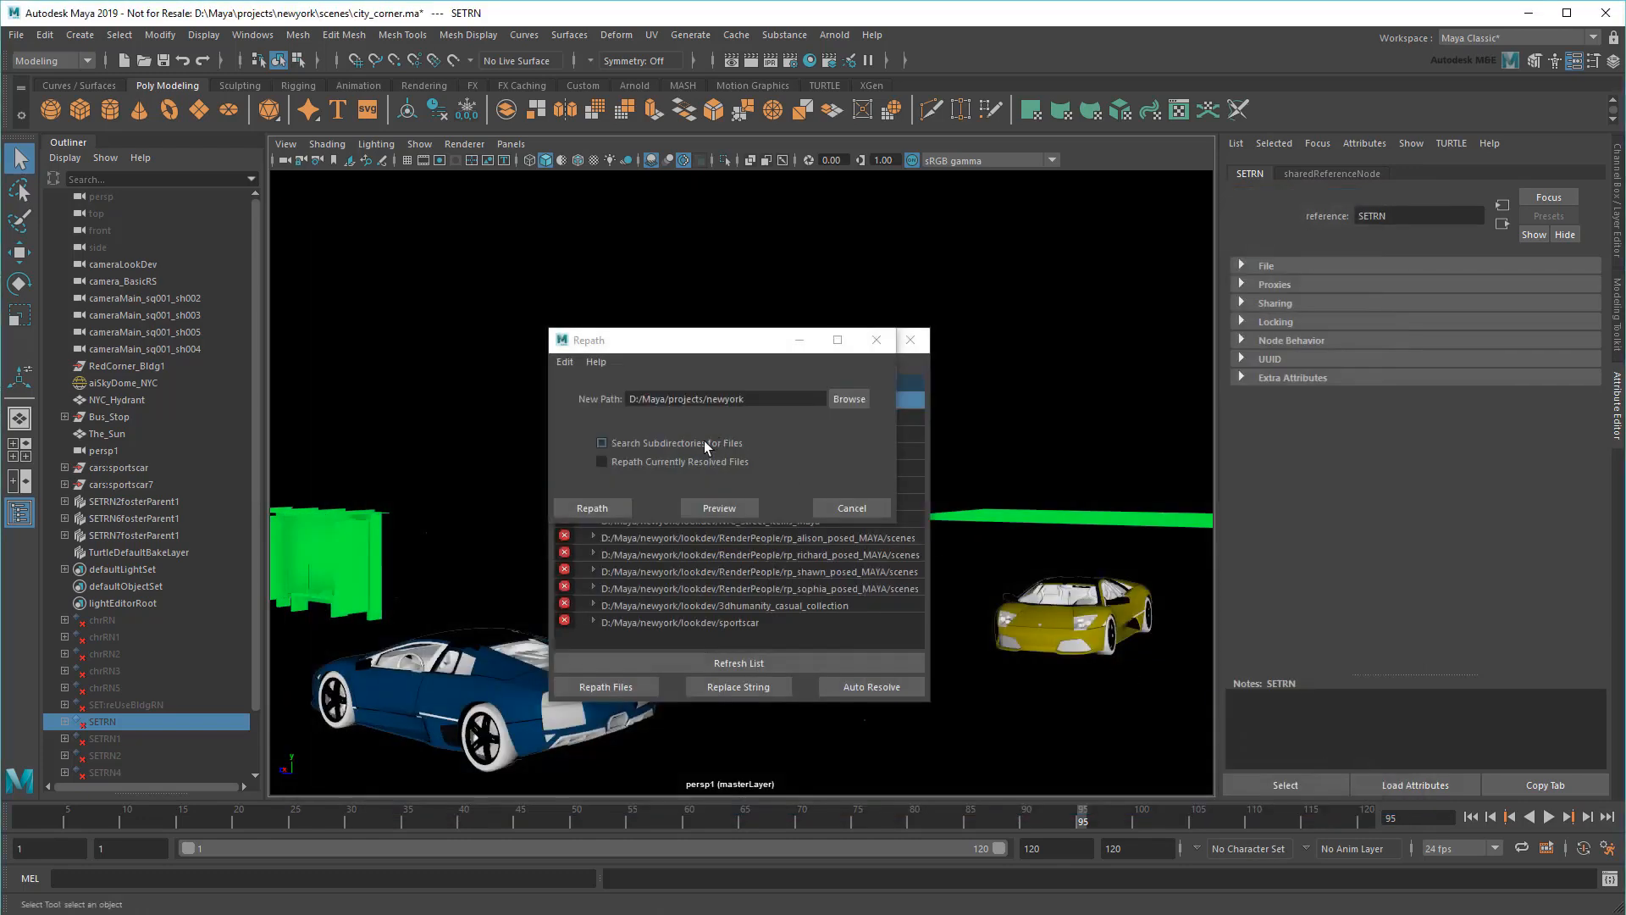
click(876, 339)
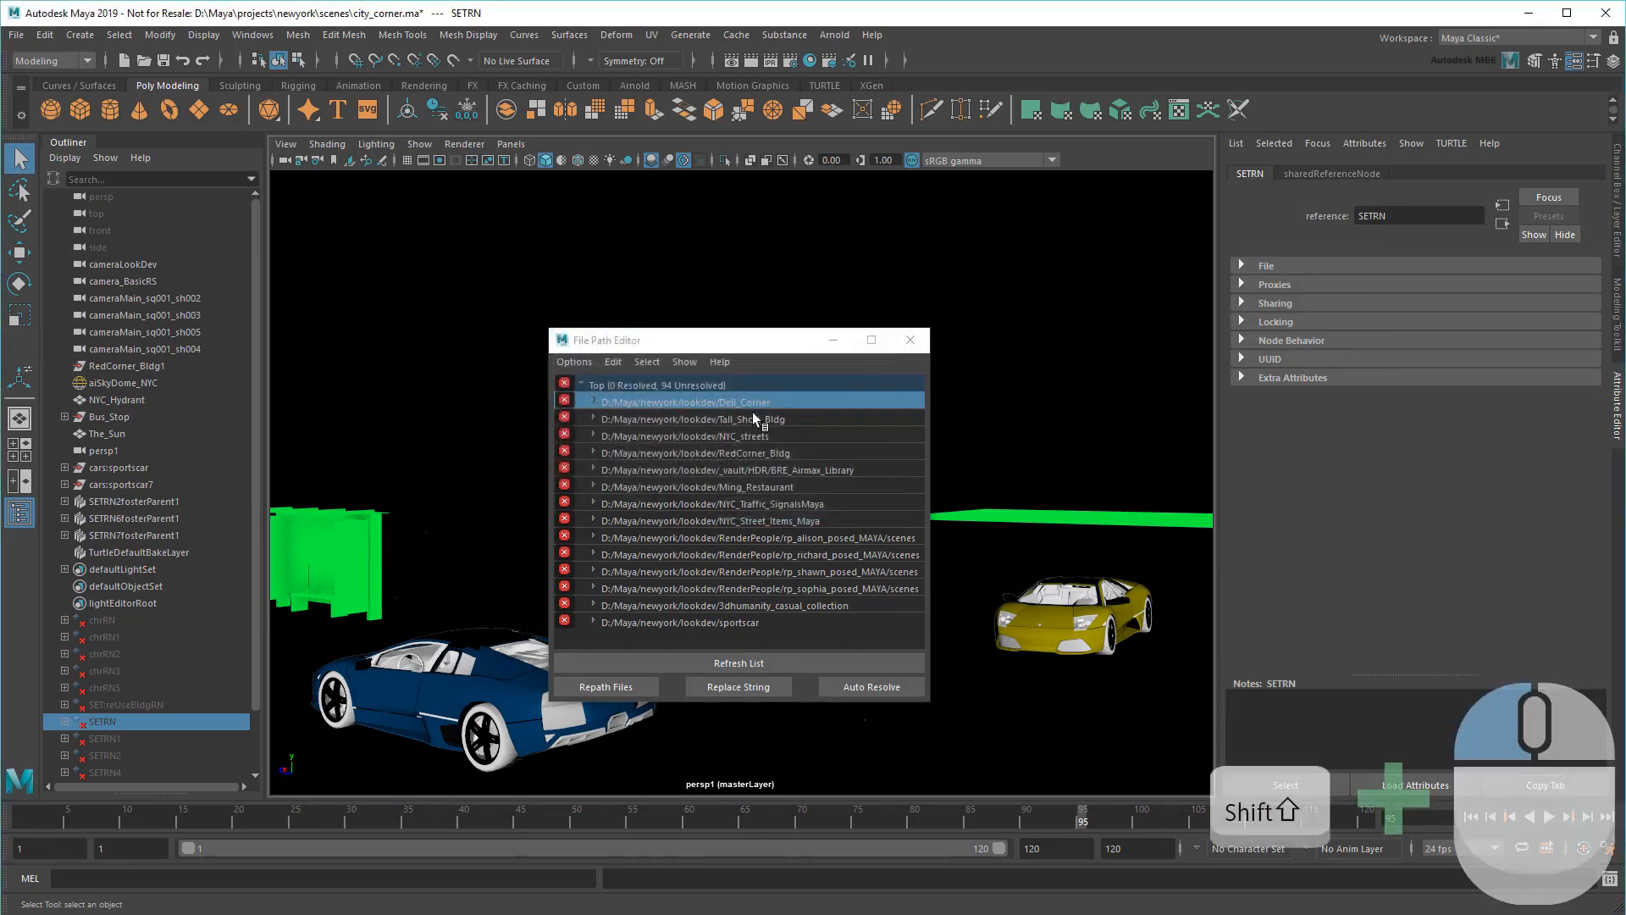
Repath all unresolved folders from Deli_Corner through sportscar to D:/Maya/projects/newyork, including subdirectories, and close the File Path Editor.
shift+click(713, 622)
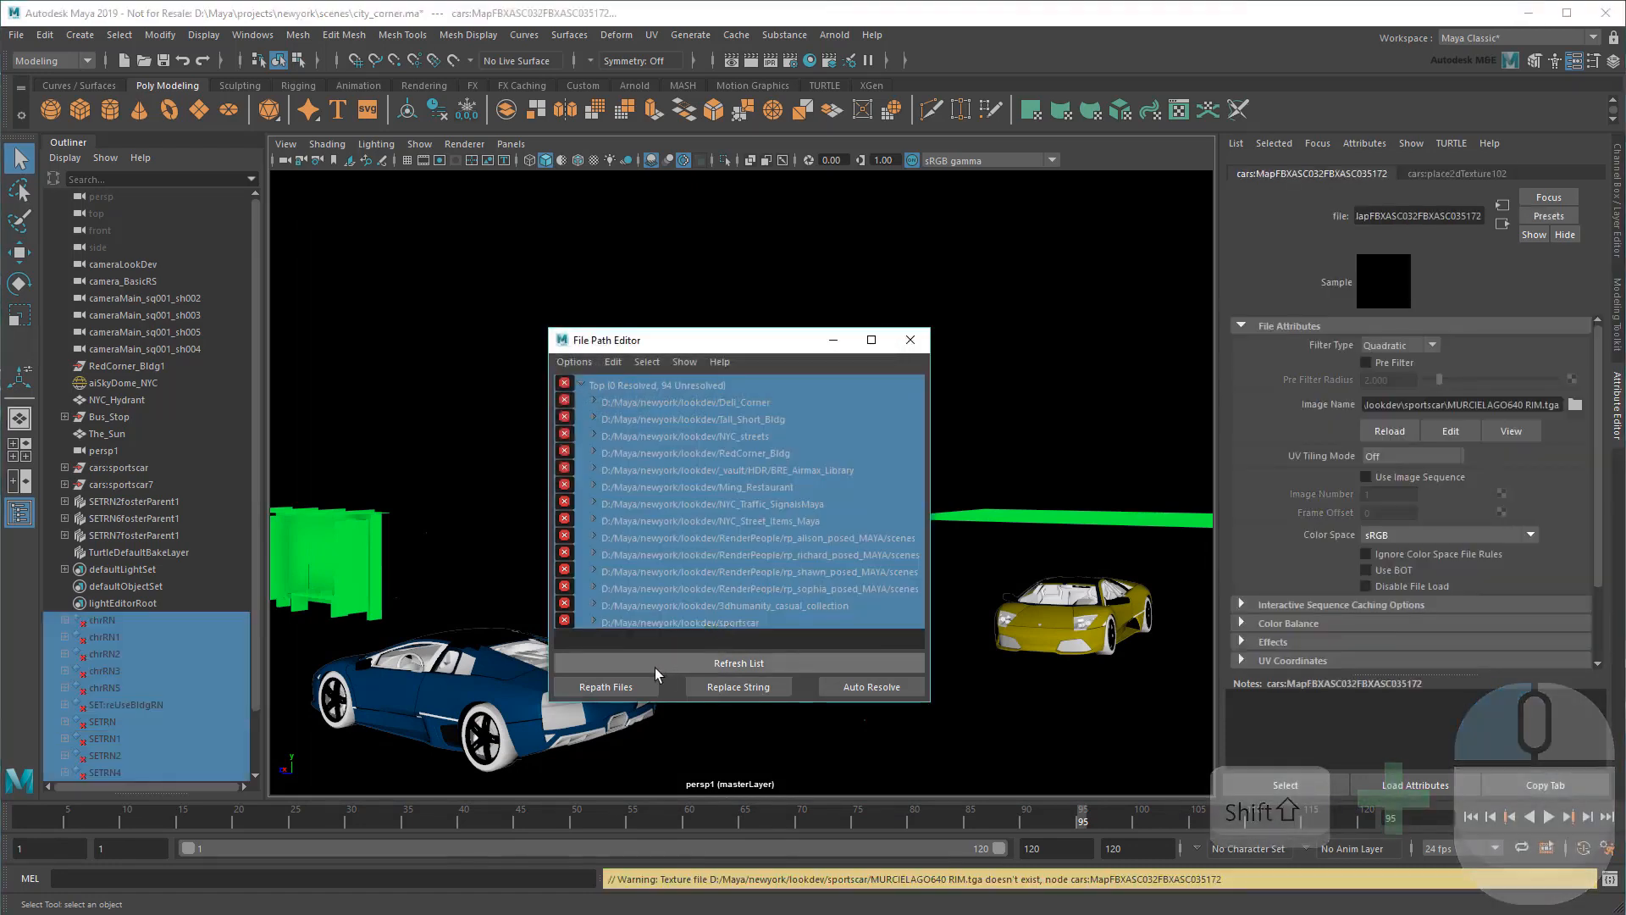
click(645, 688)
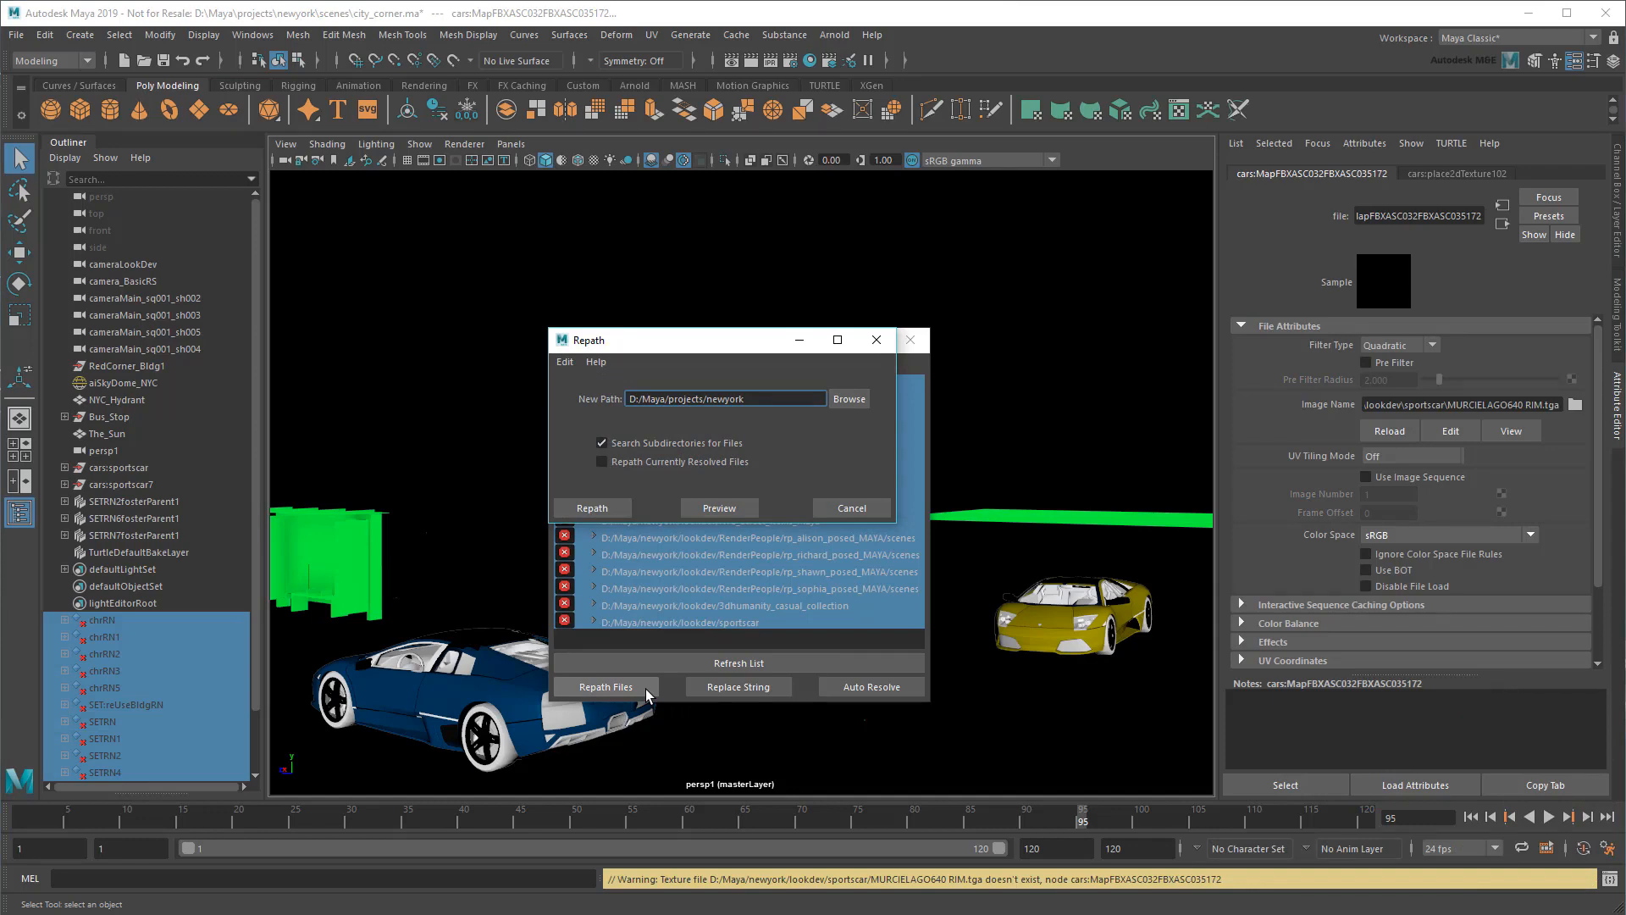
click(611, 507)
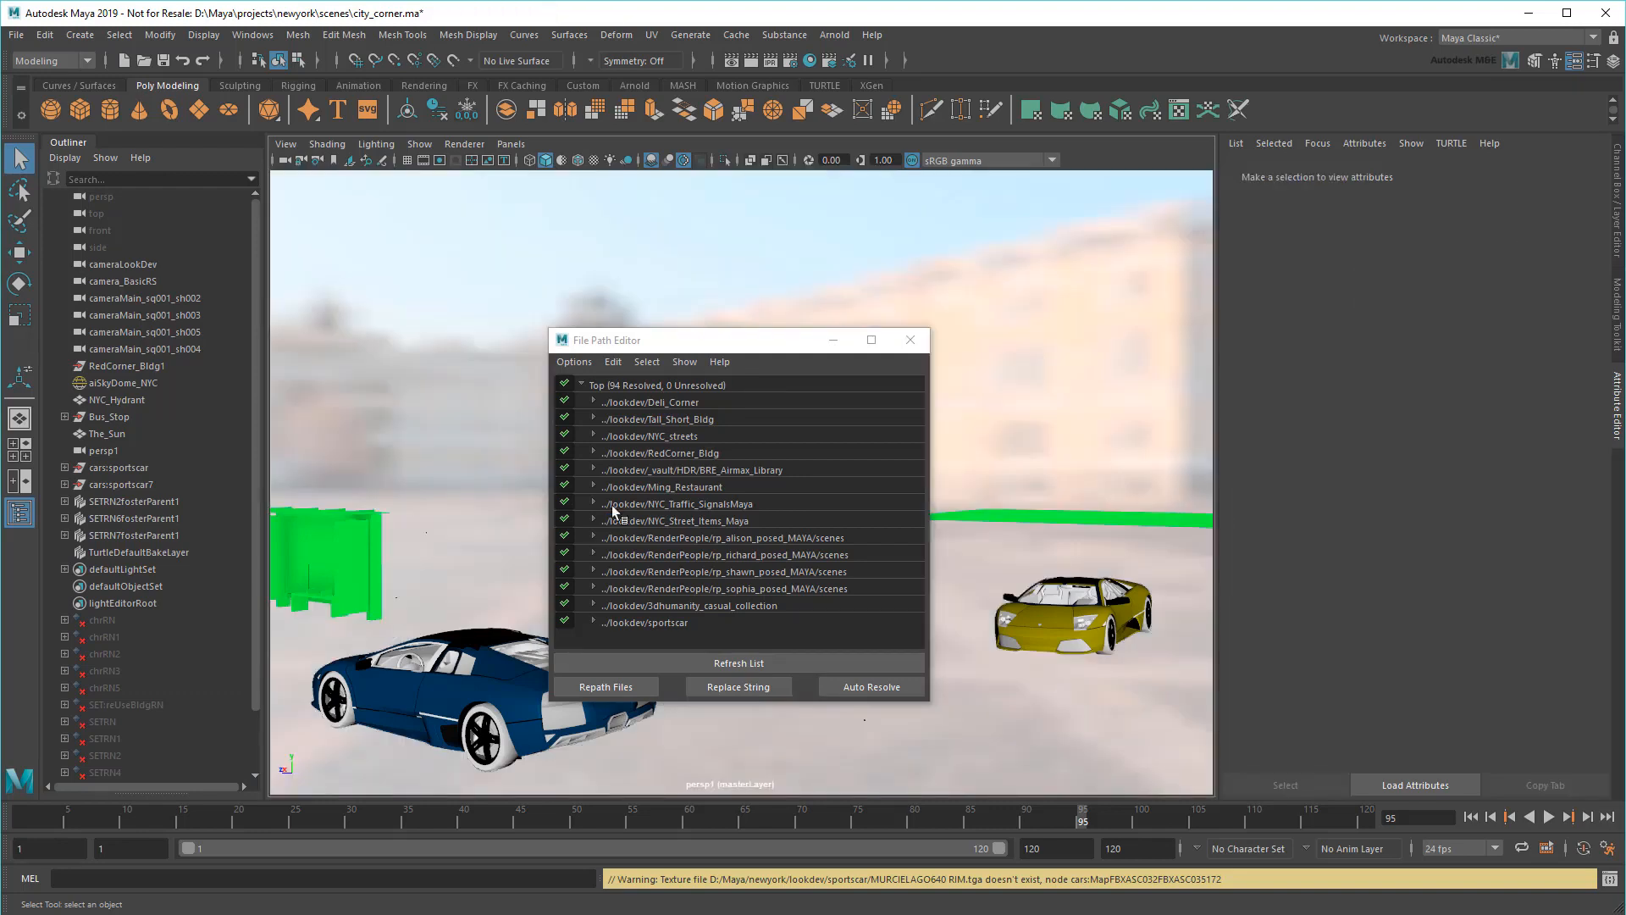
click(909, 339)
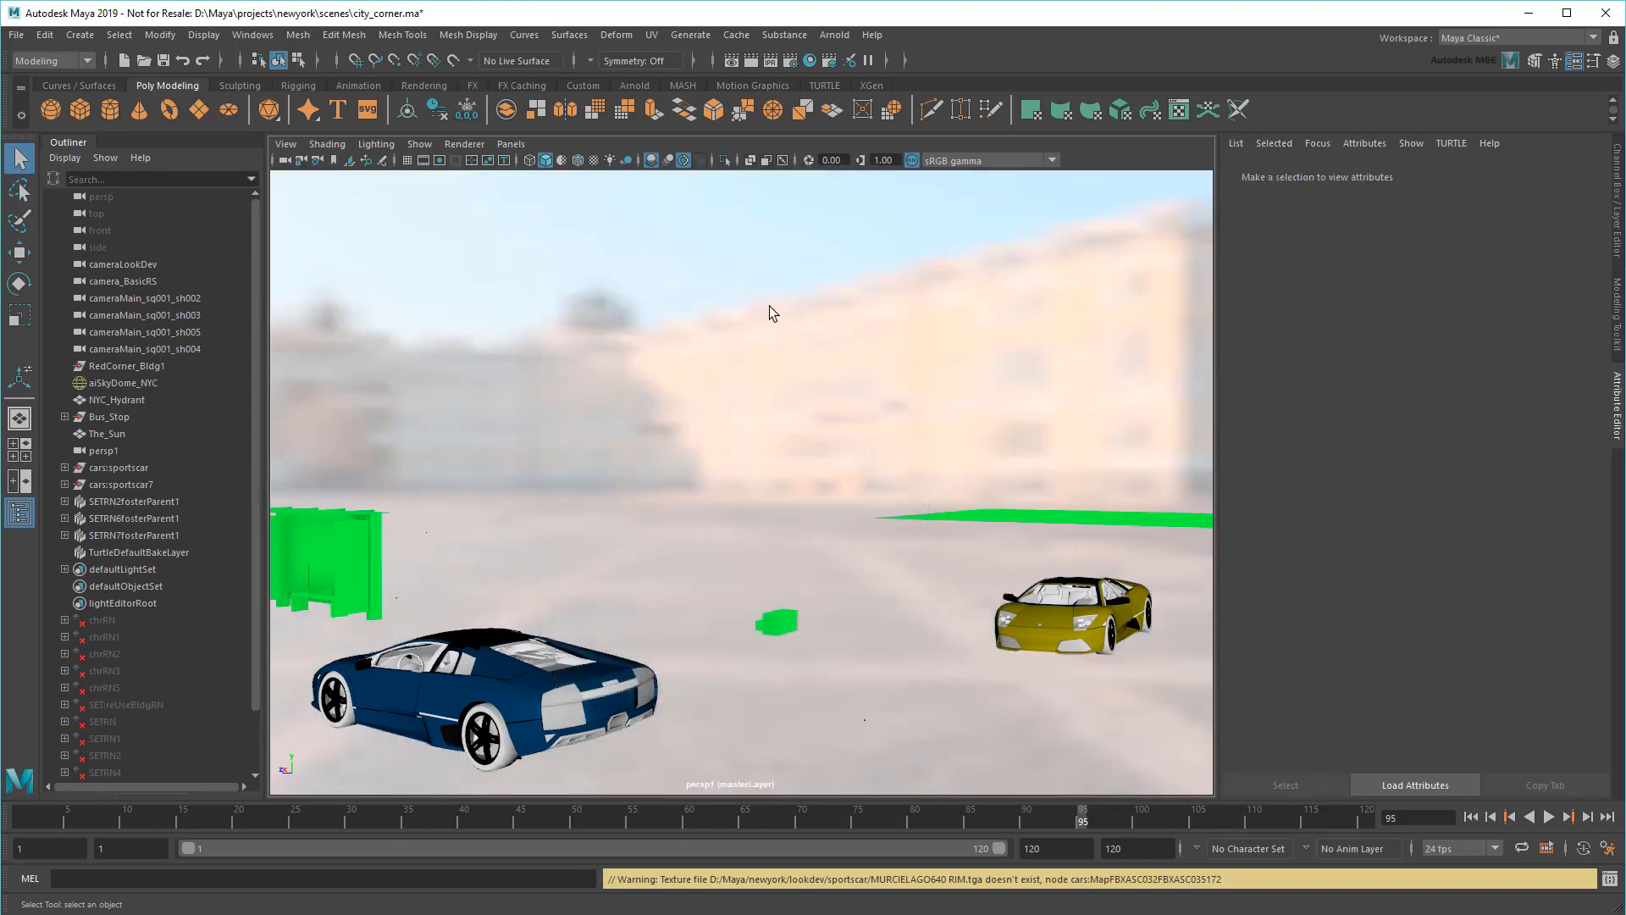
Reload every scene reference from Deli_Corner_Arnold_v01.ma through Red_Corner_Bldg_Arnold_v1.ma in the Reference Editor.
click(16, 35)
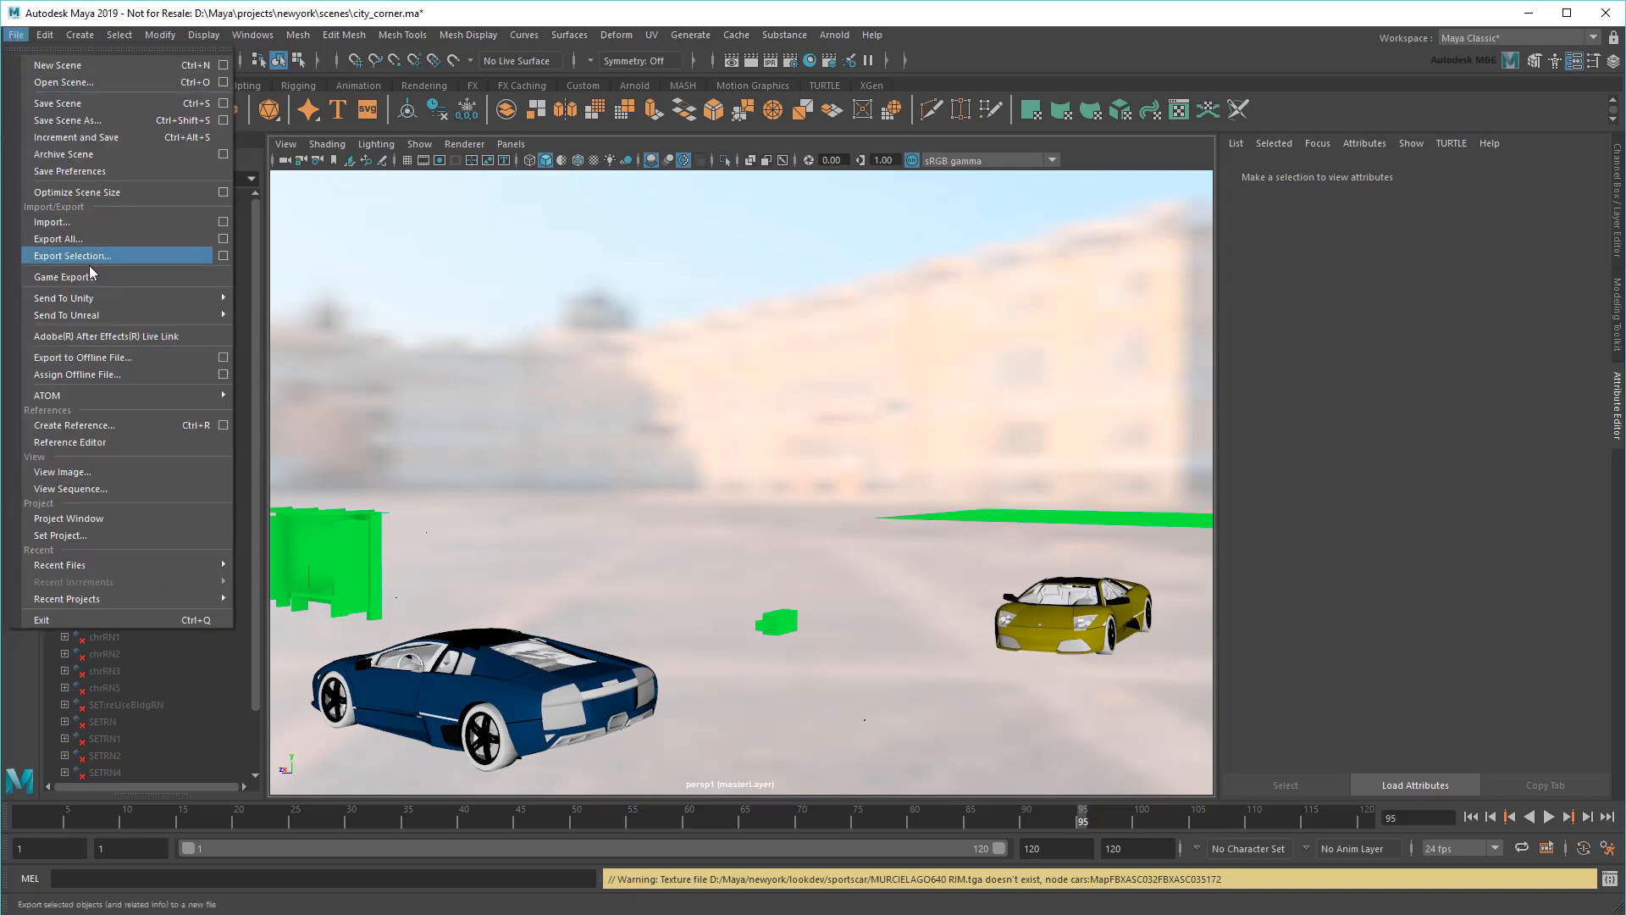
click(151, 438)
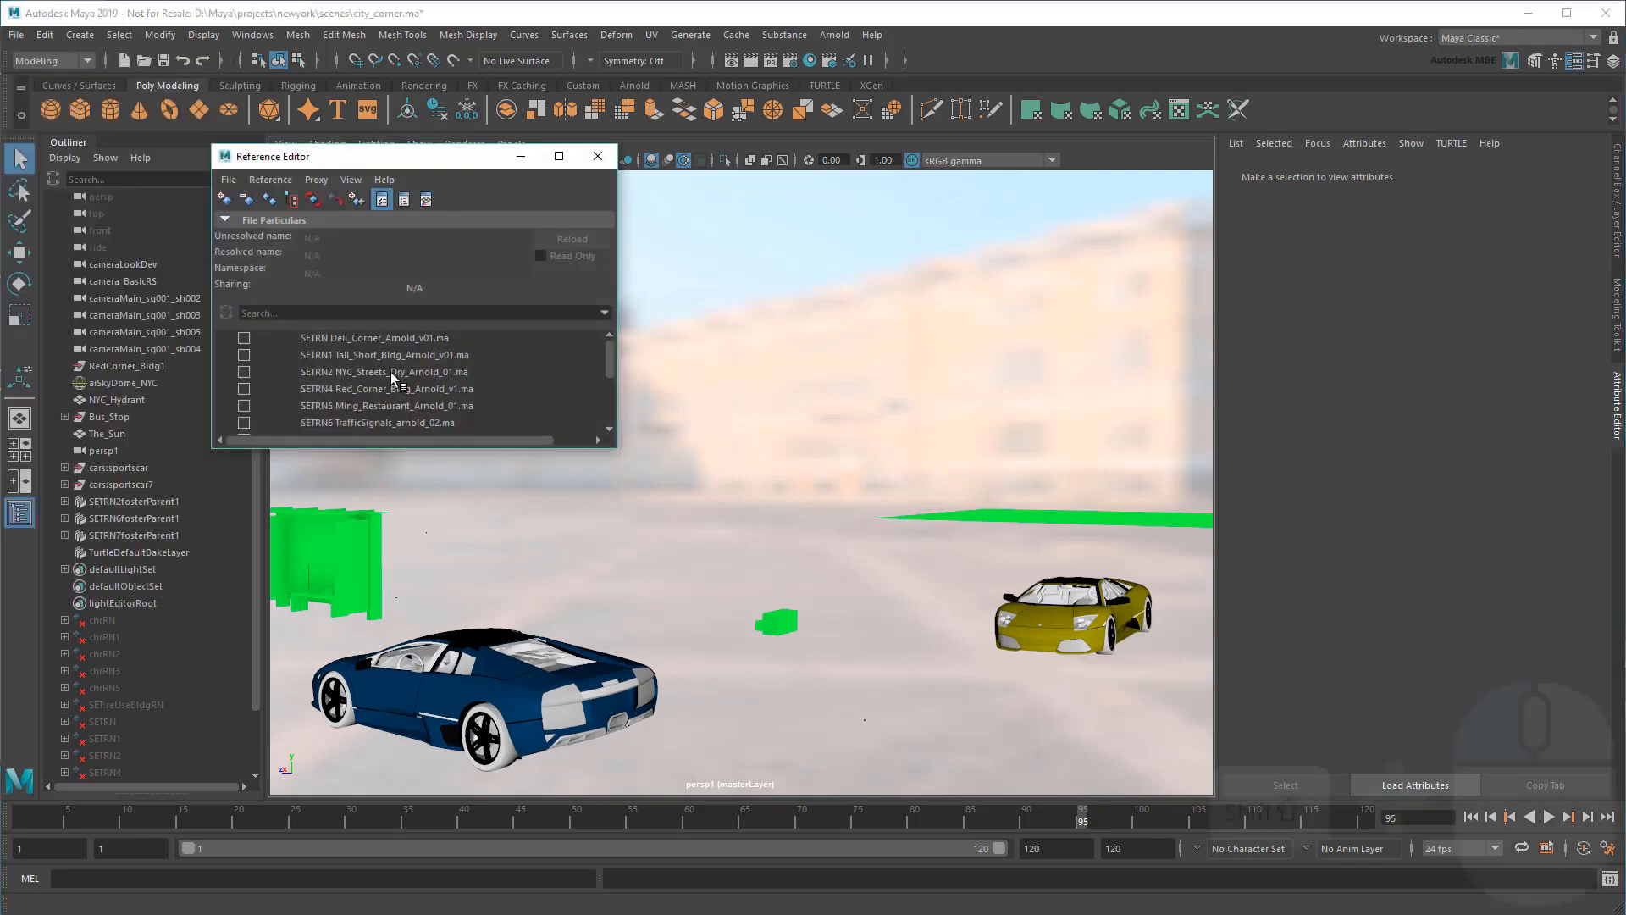
shift+click(424, 338)
scroll(469, 410, down, 4)
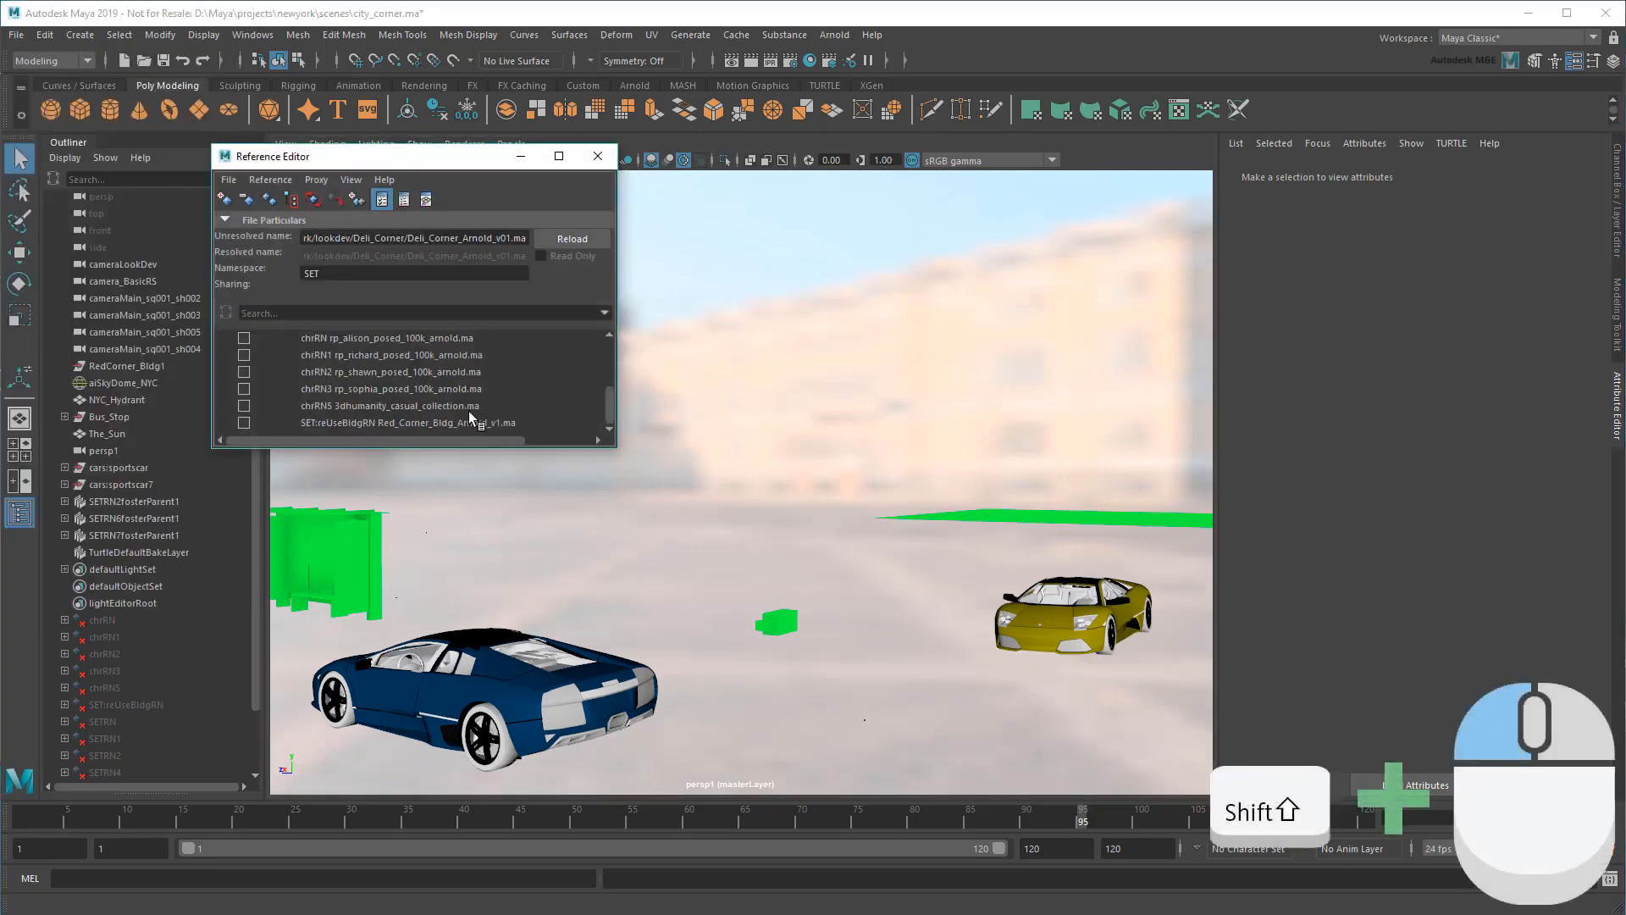
shift+click(462, 421)
click(271, 180)
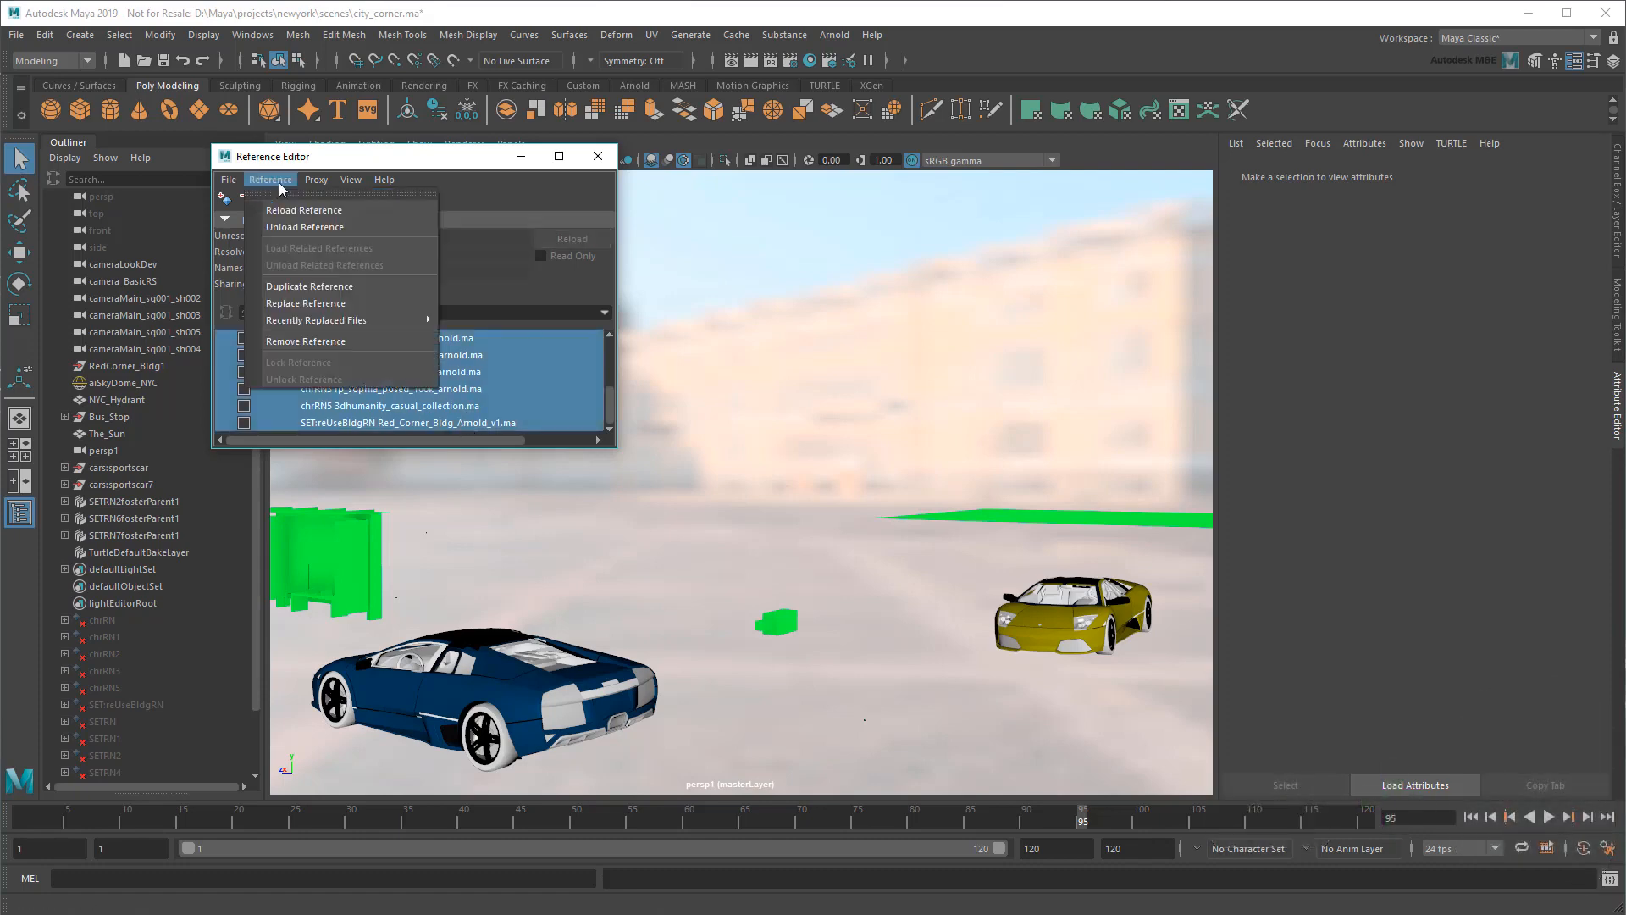
click(309, 209)
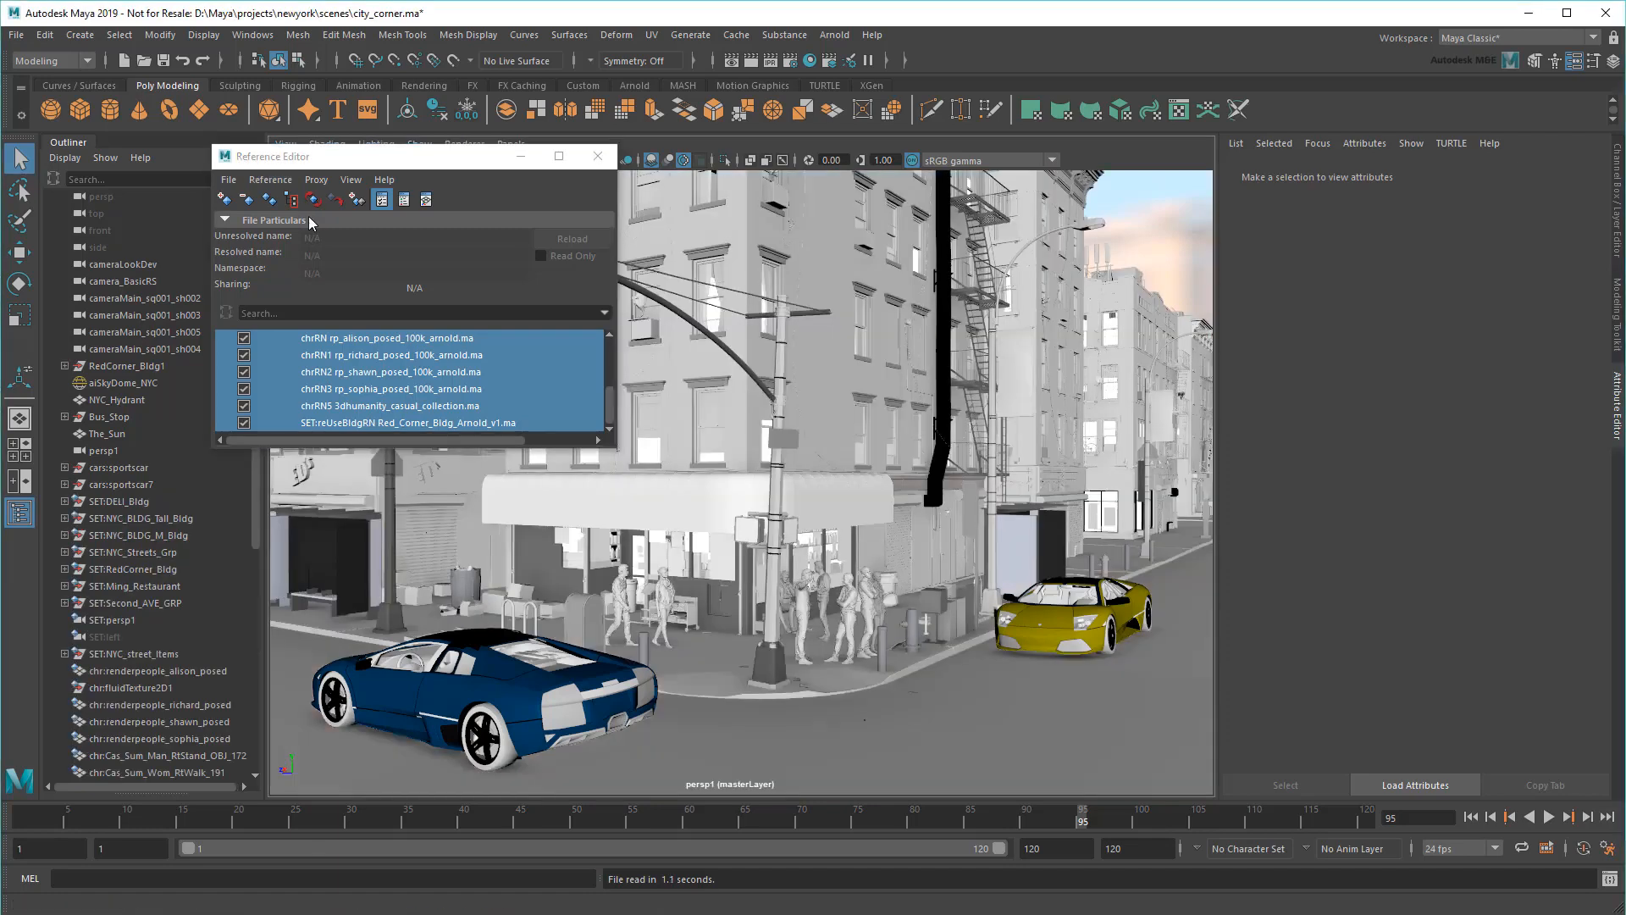
click(598, 157)
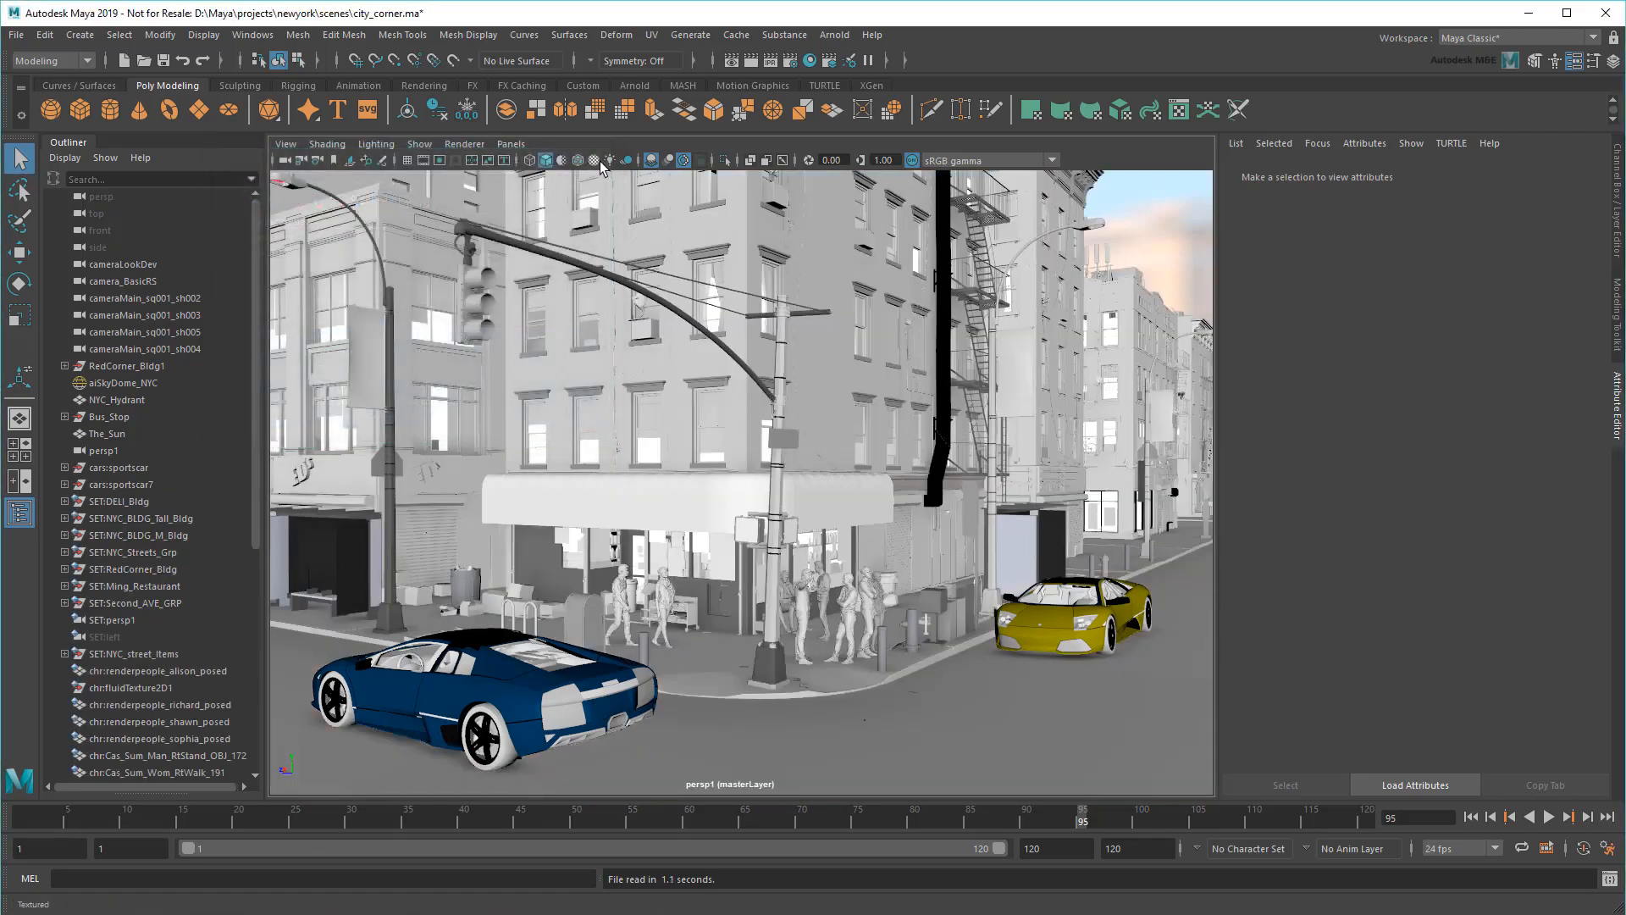
Turn on the viewport's textured display and inspect the colour texture path of the blue car's rear tire material.
click(597, 161)
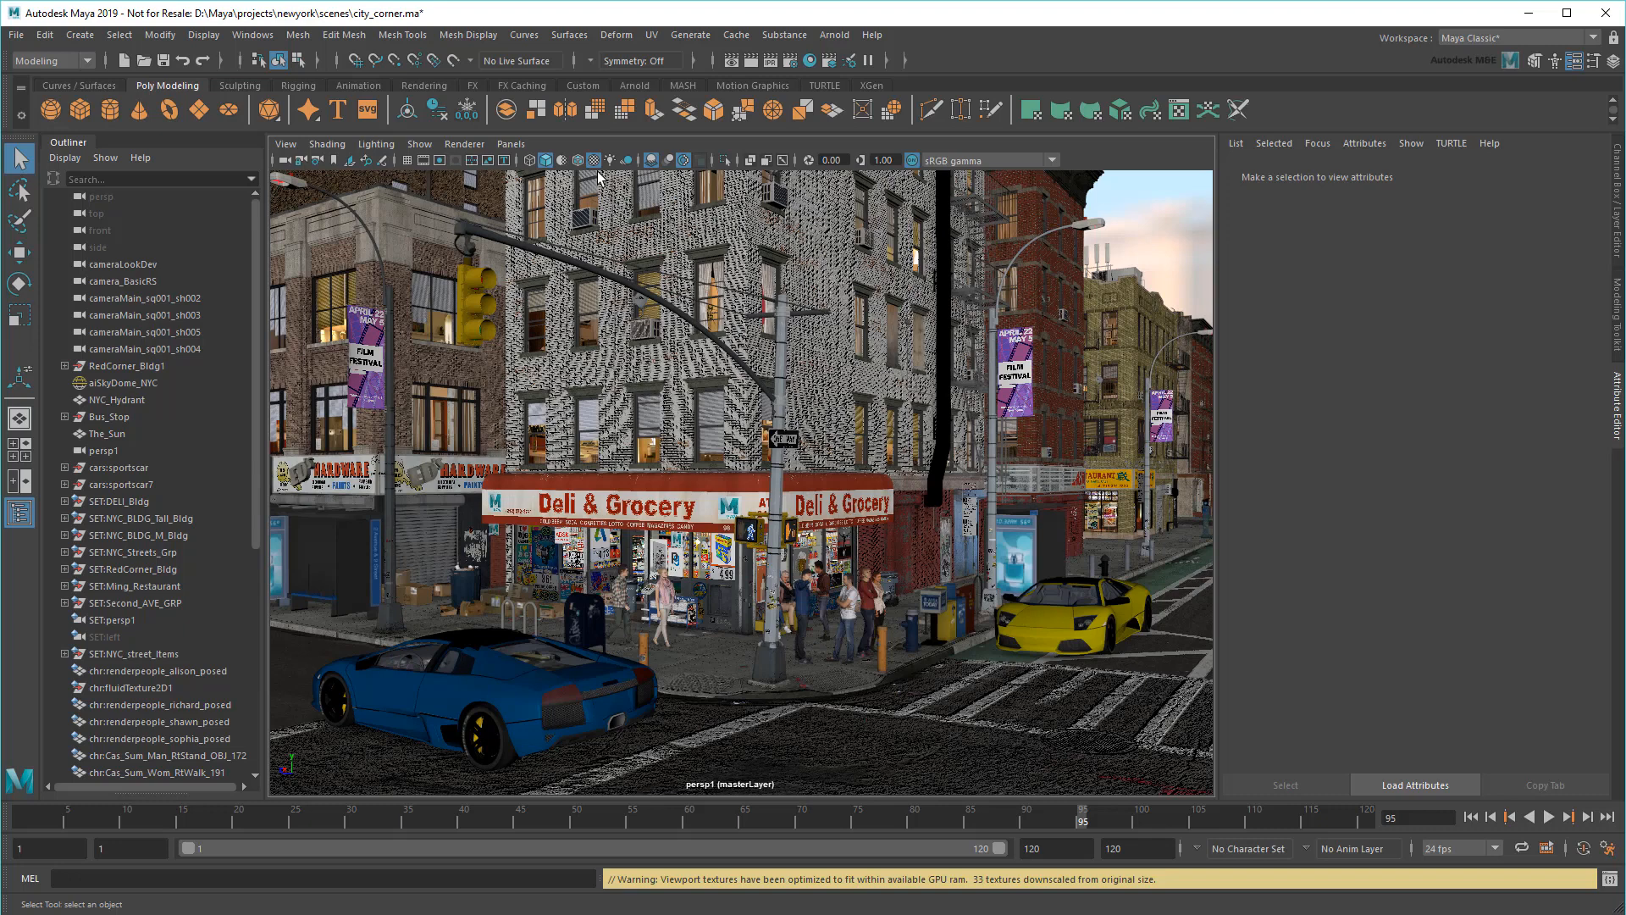
click(502, 753)
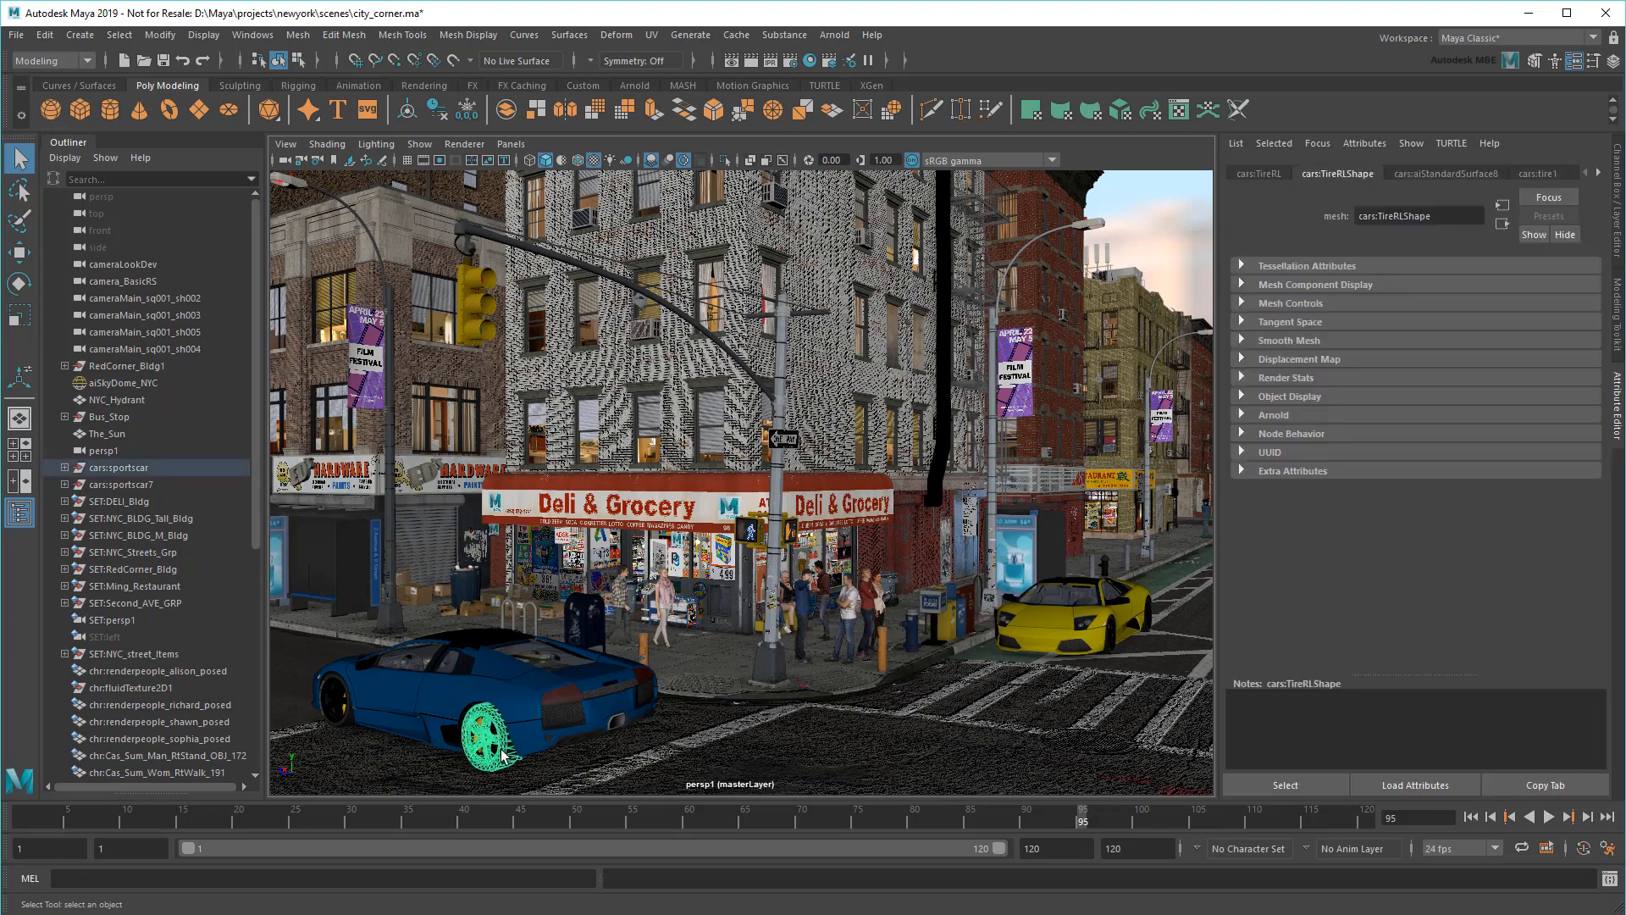
click(1445, 175)
click(1574, 394)
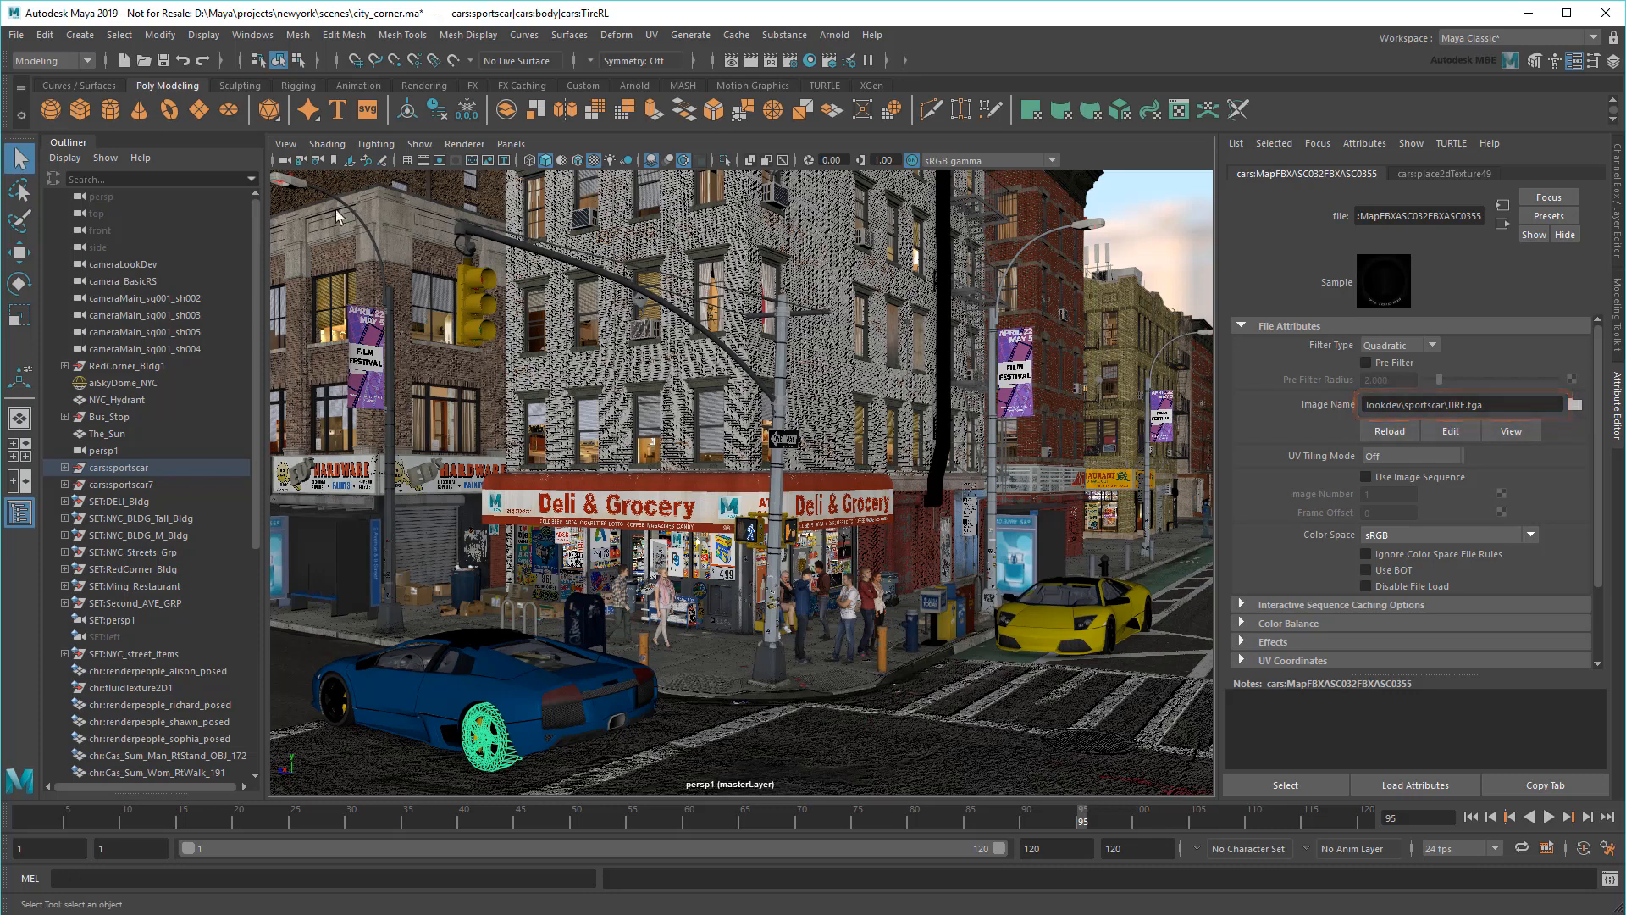
Save the scene with its repathed files and reopen city_corner.ma from the newyork project's scenes folder.
click(17, 36)
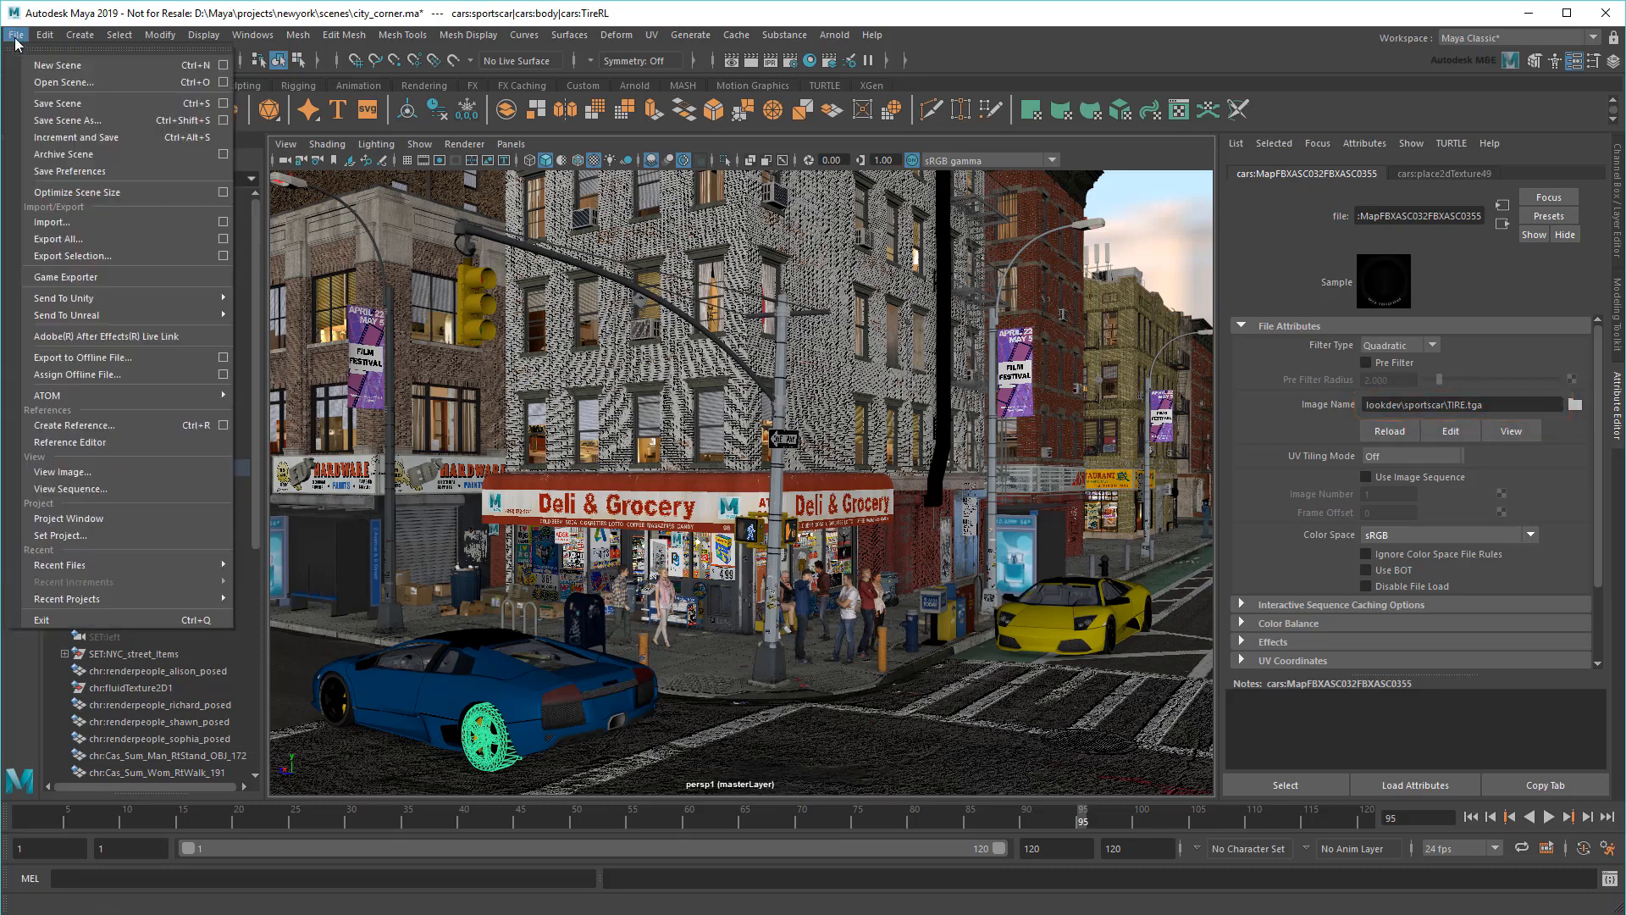
click(58, 103)
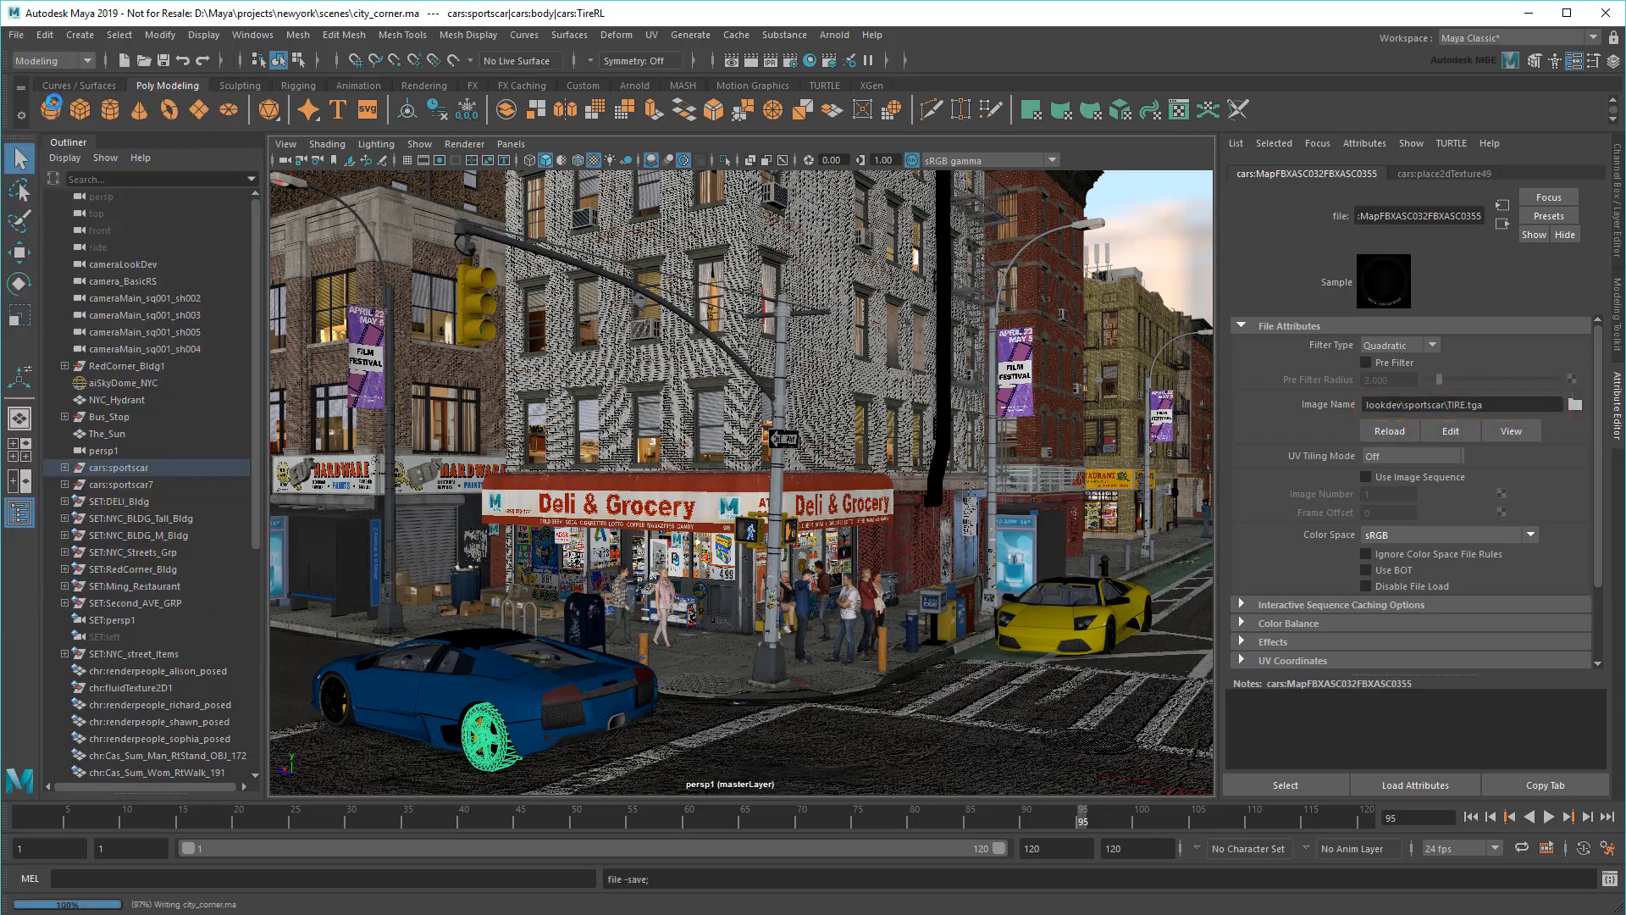
click(16, 34)
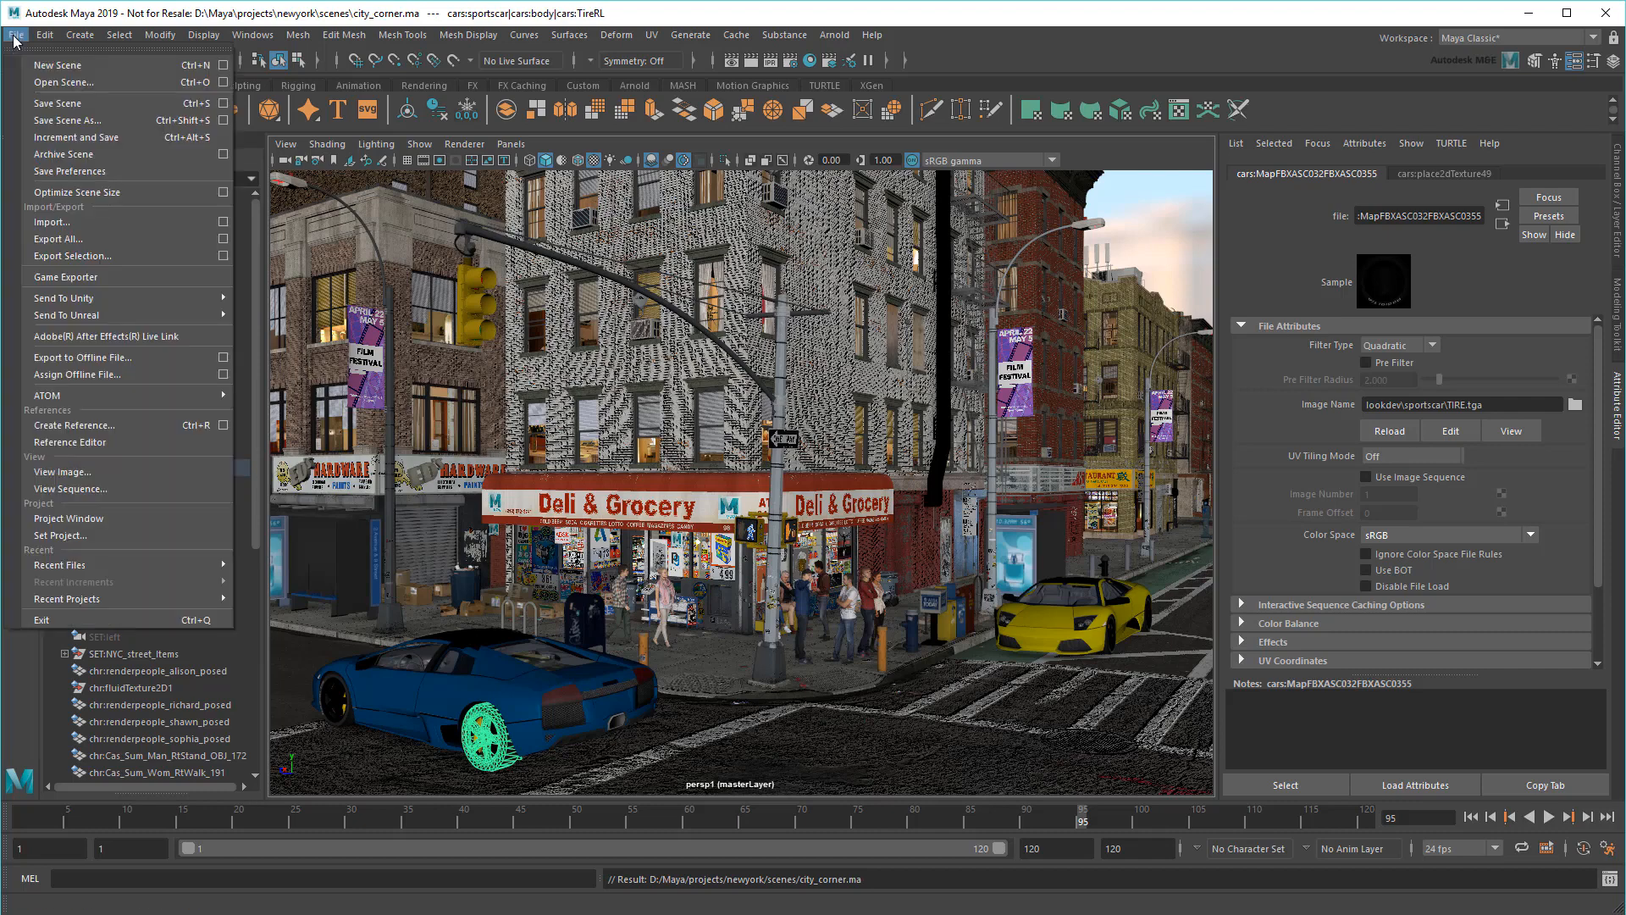
click(39, 85)
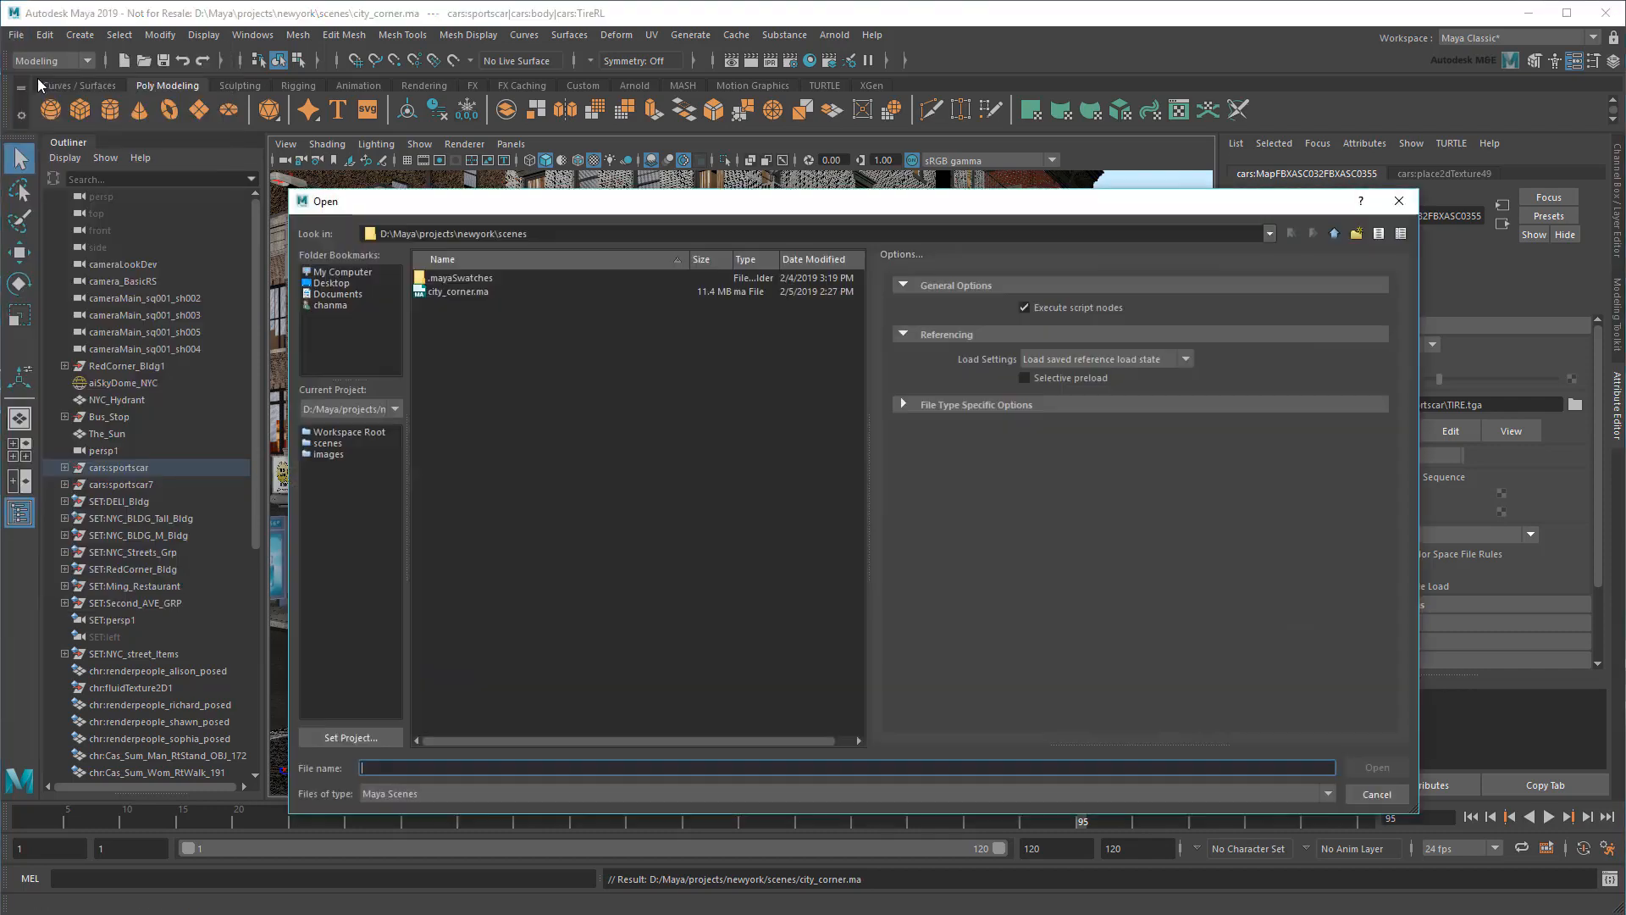
click(459, 291)
click(1383, 769)
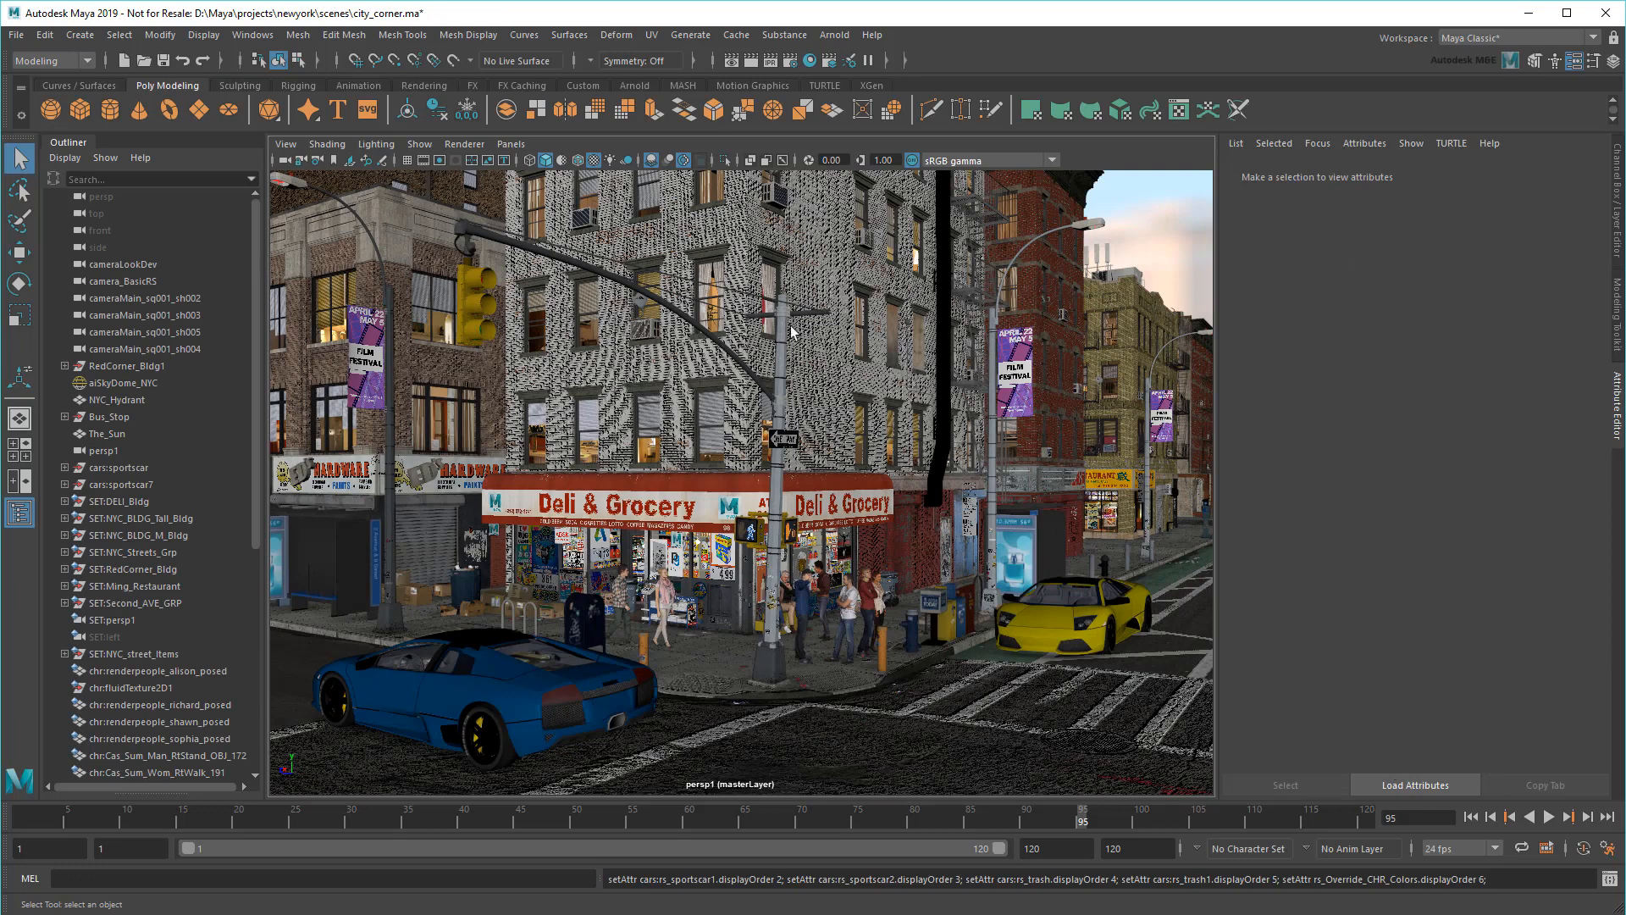
Turn off the viewport's textured display and open the File Path Editor for the reloaded scene.
click(593, 161)
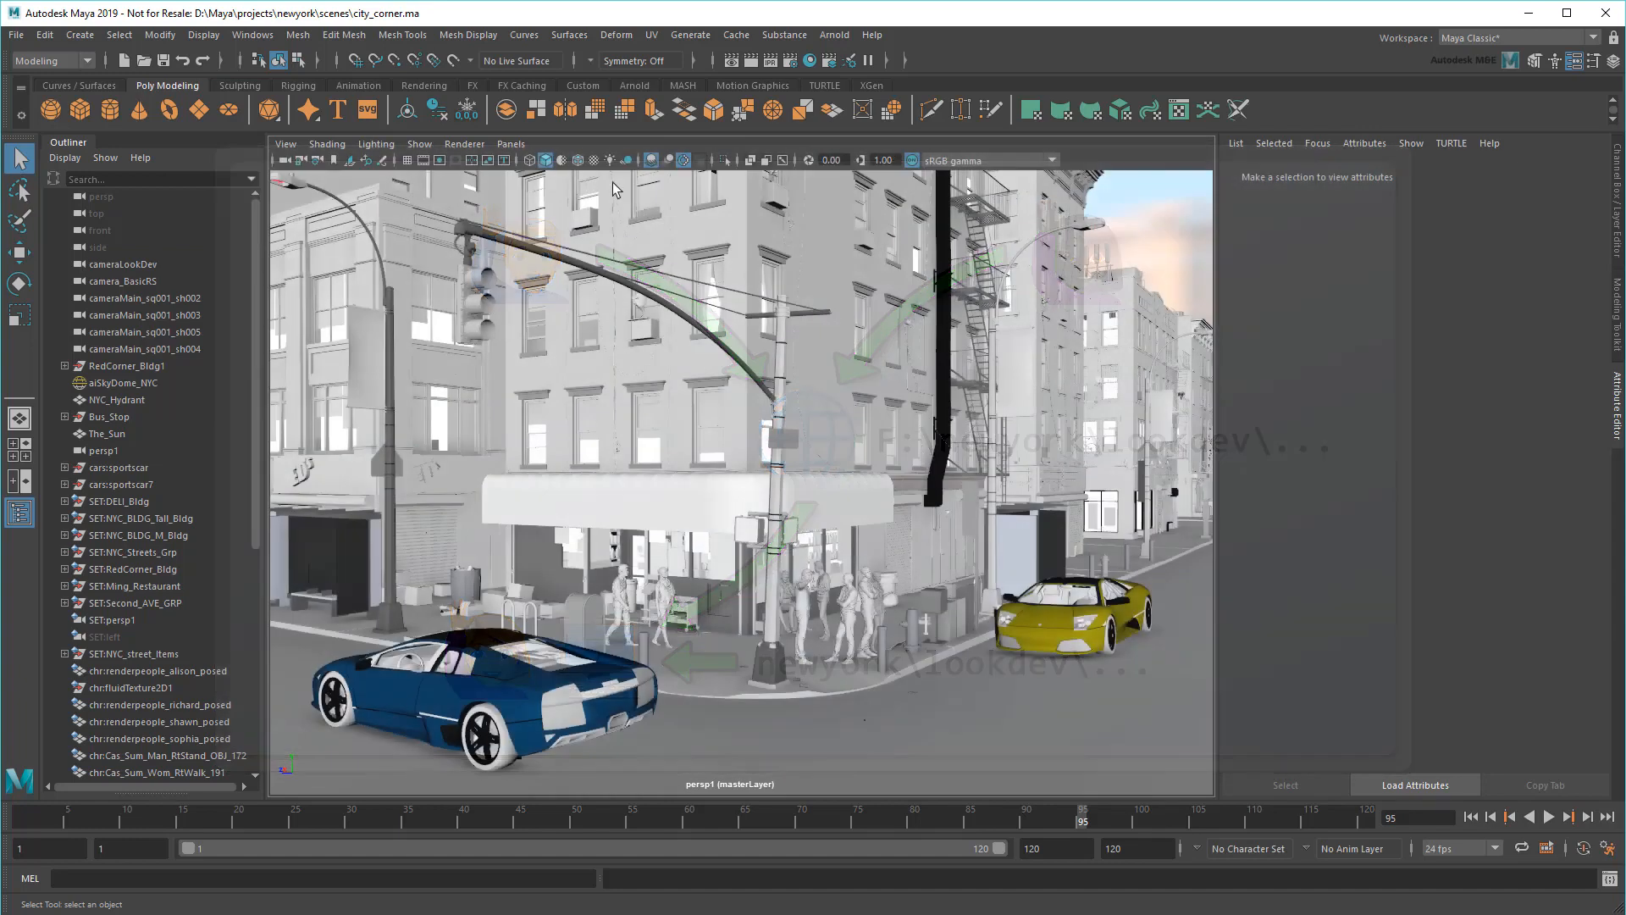
click(254, 36)
mouse_move(307, 95)
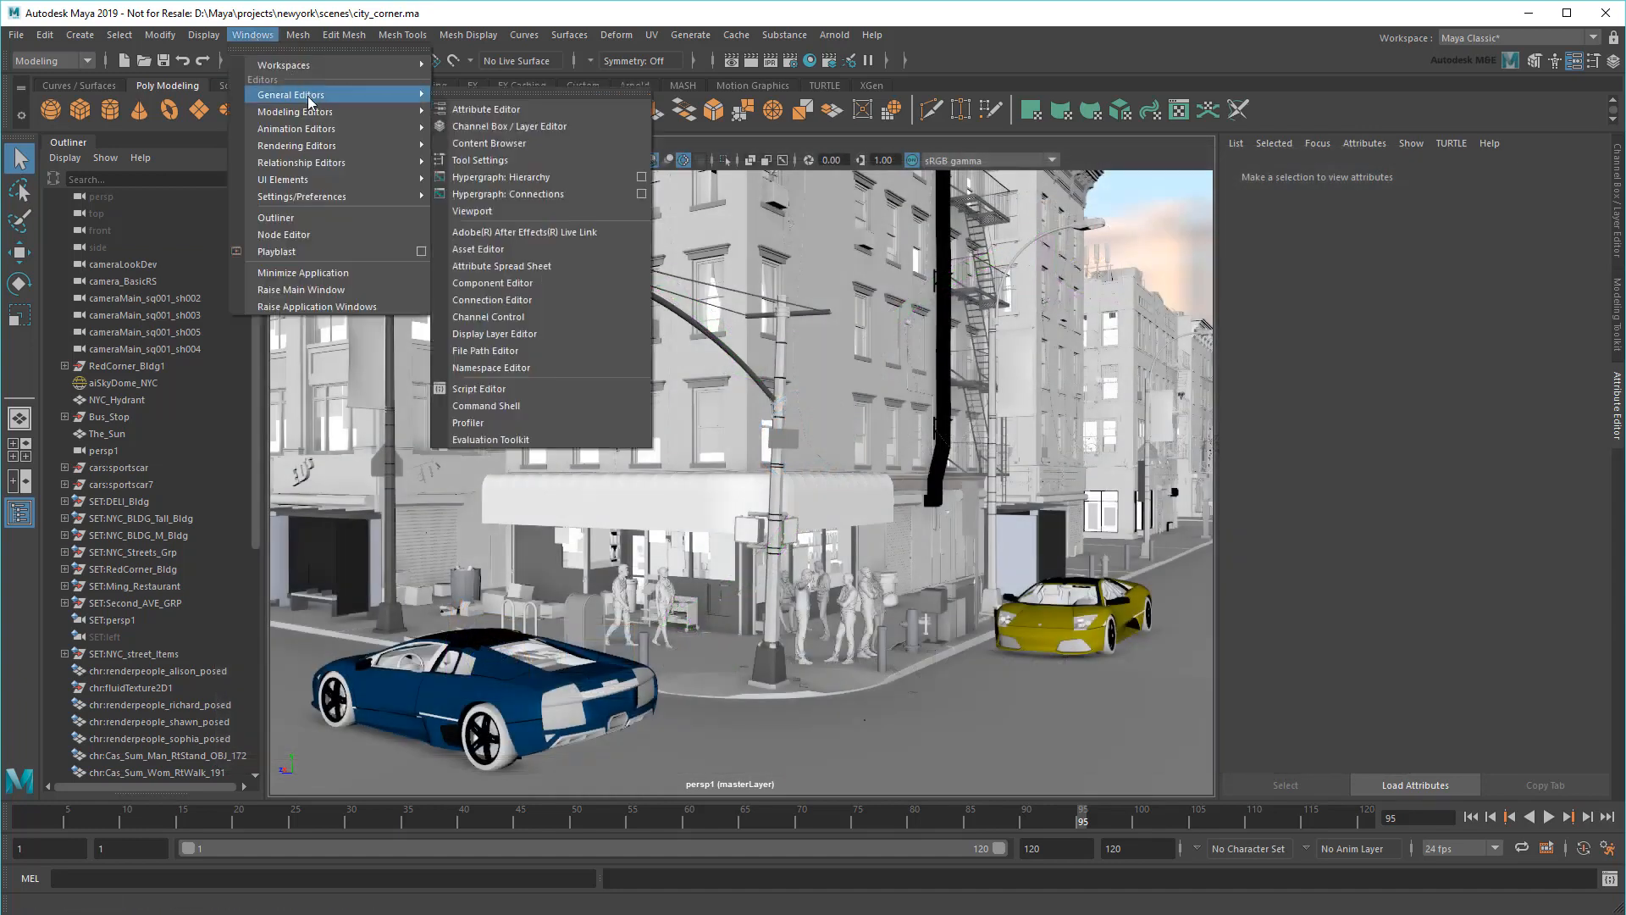
click(529, 350)
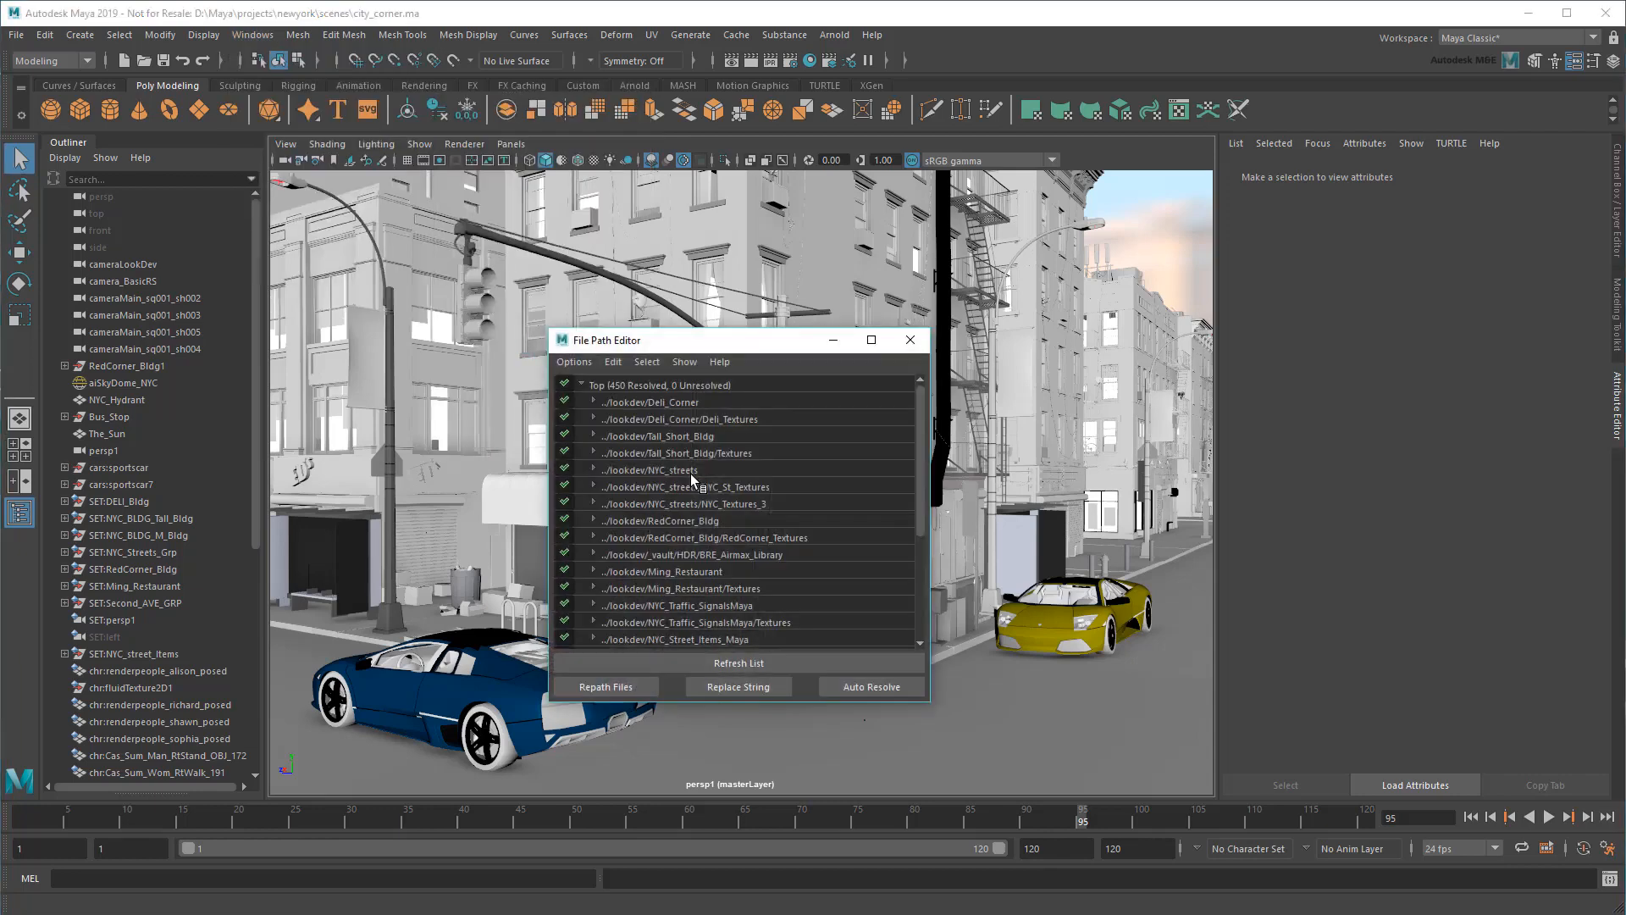
Start repathing the lookdev/_vault/HDR/BRE_Airmax_Library folder with Repath Currently Resolved Files enabled.
click(774, 556)
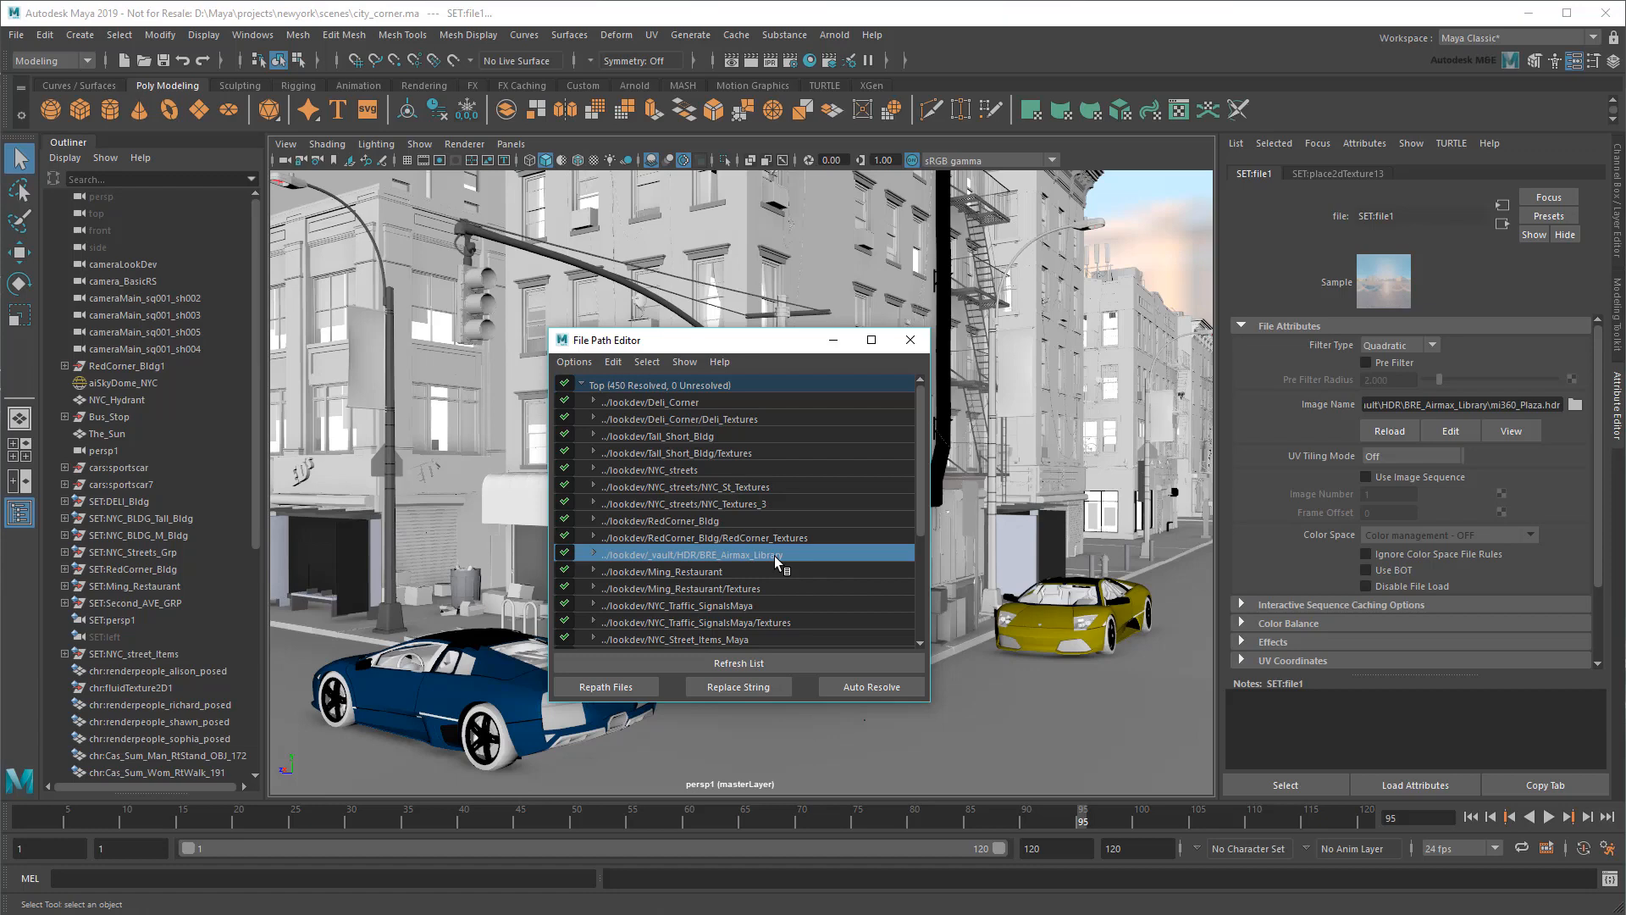
click(618, 691)
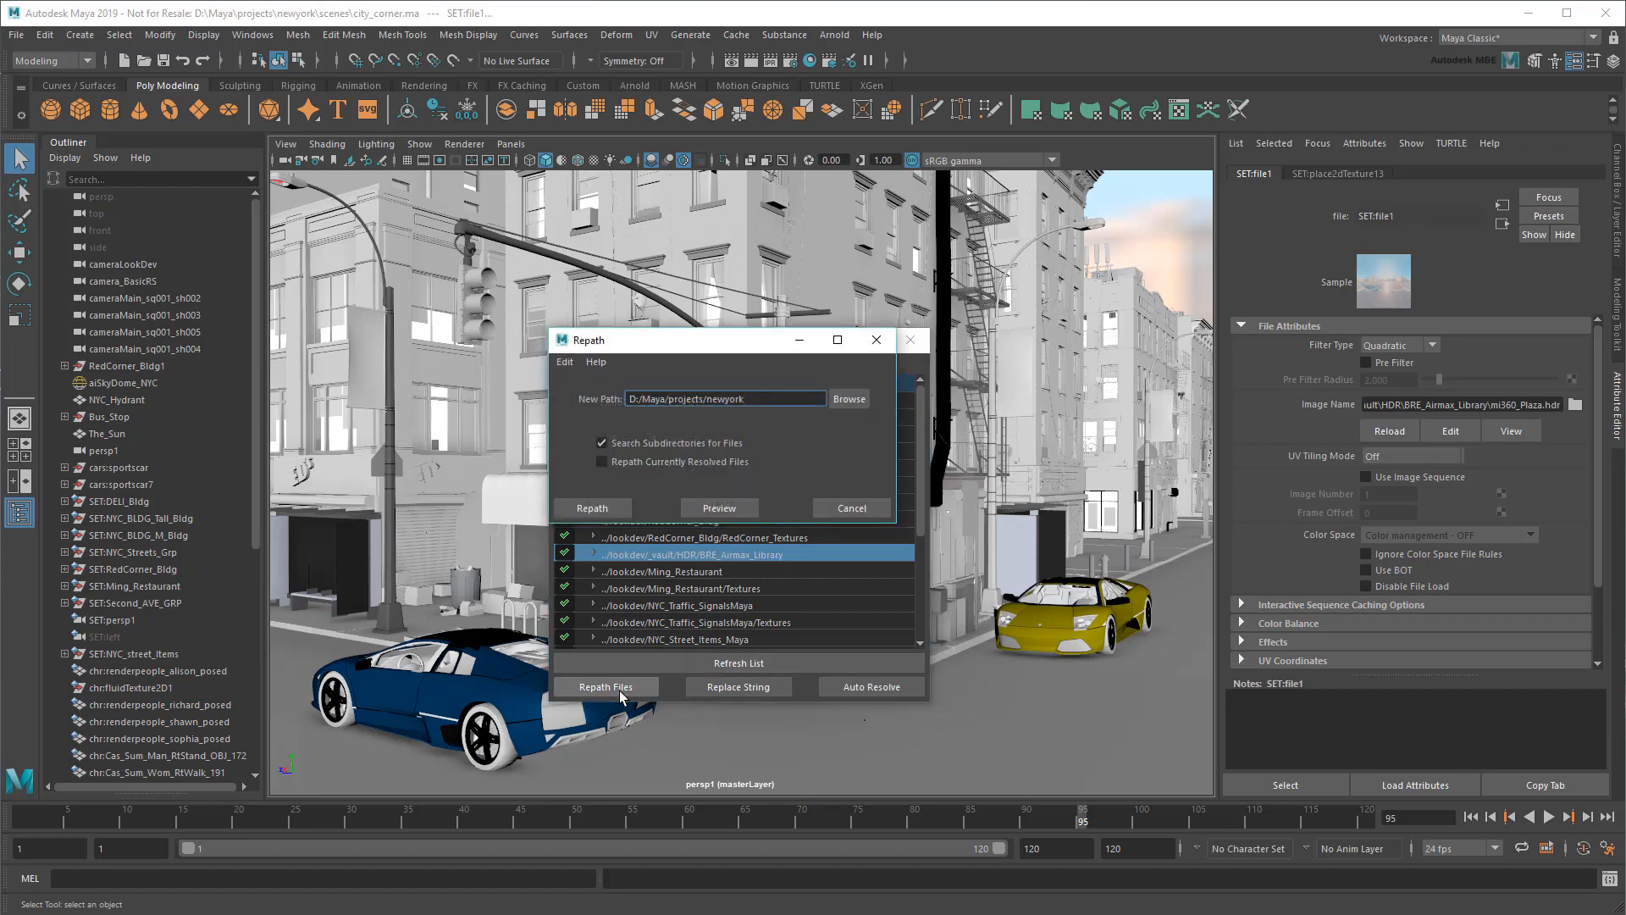
click(657, 462)
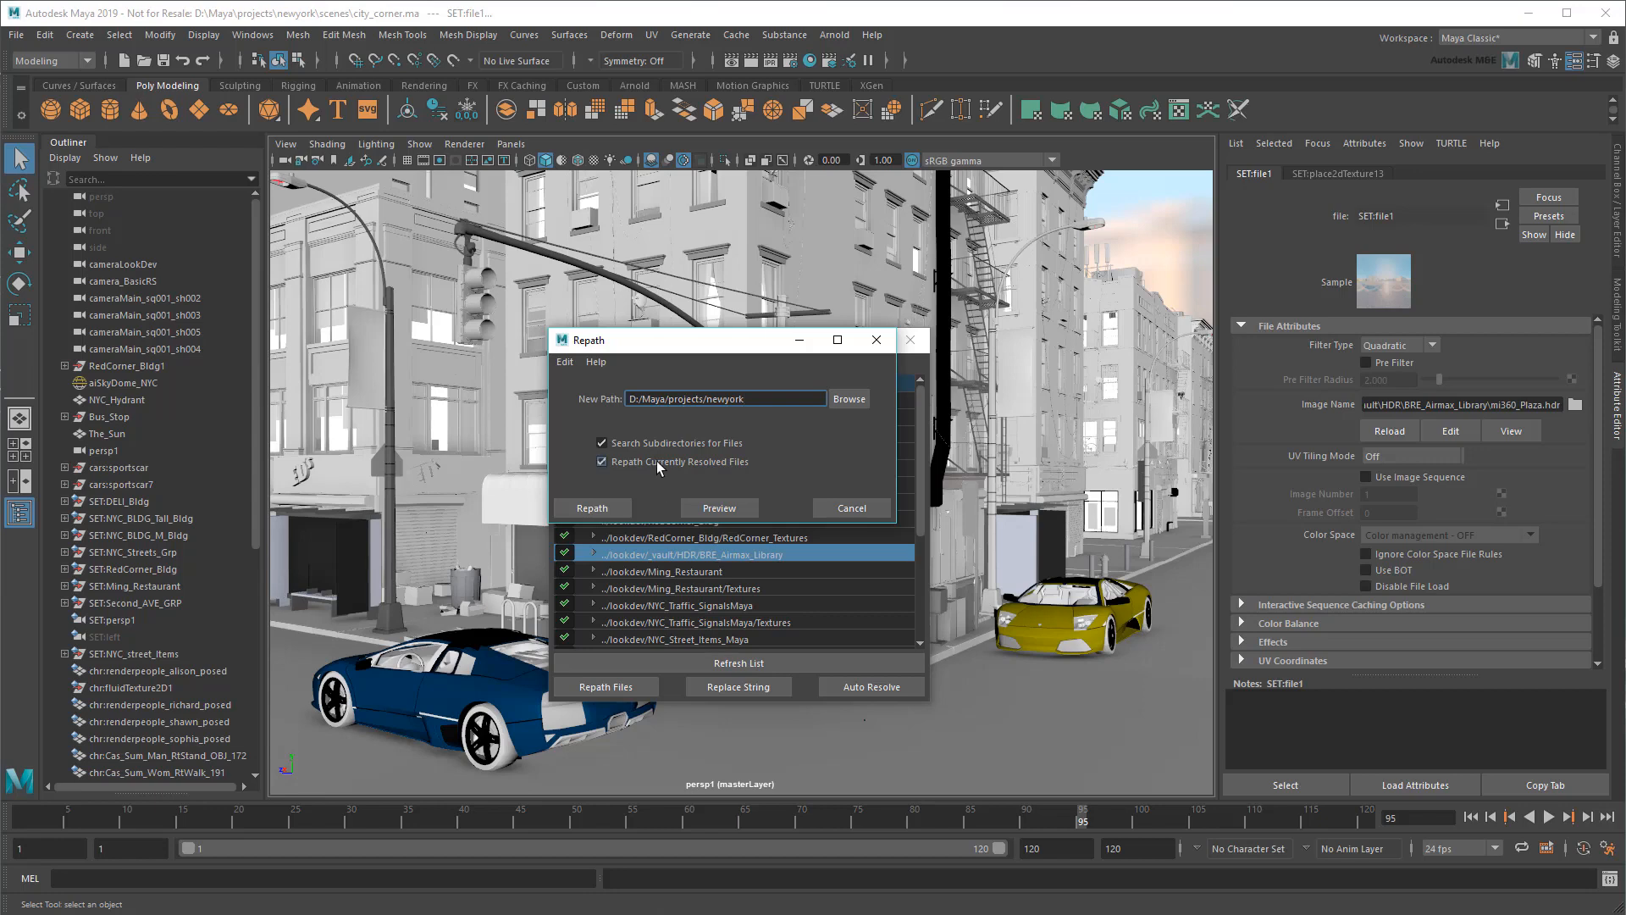
Repath the selected BRE_Airmax_Library files to the HDRs folder on the F: drive.
click(850, 399)
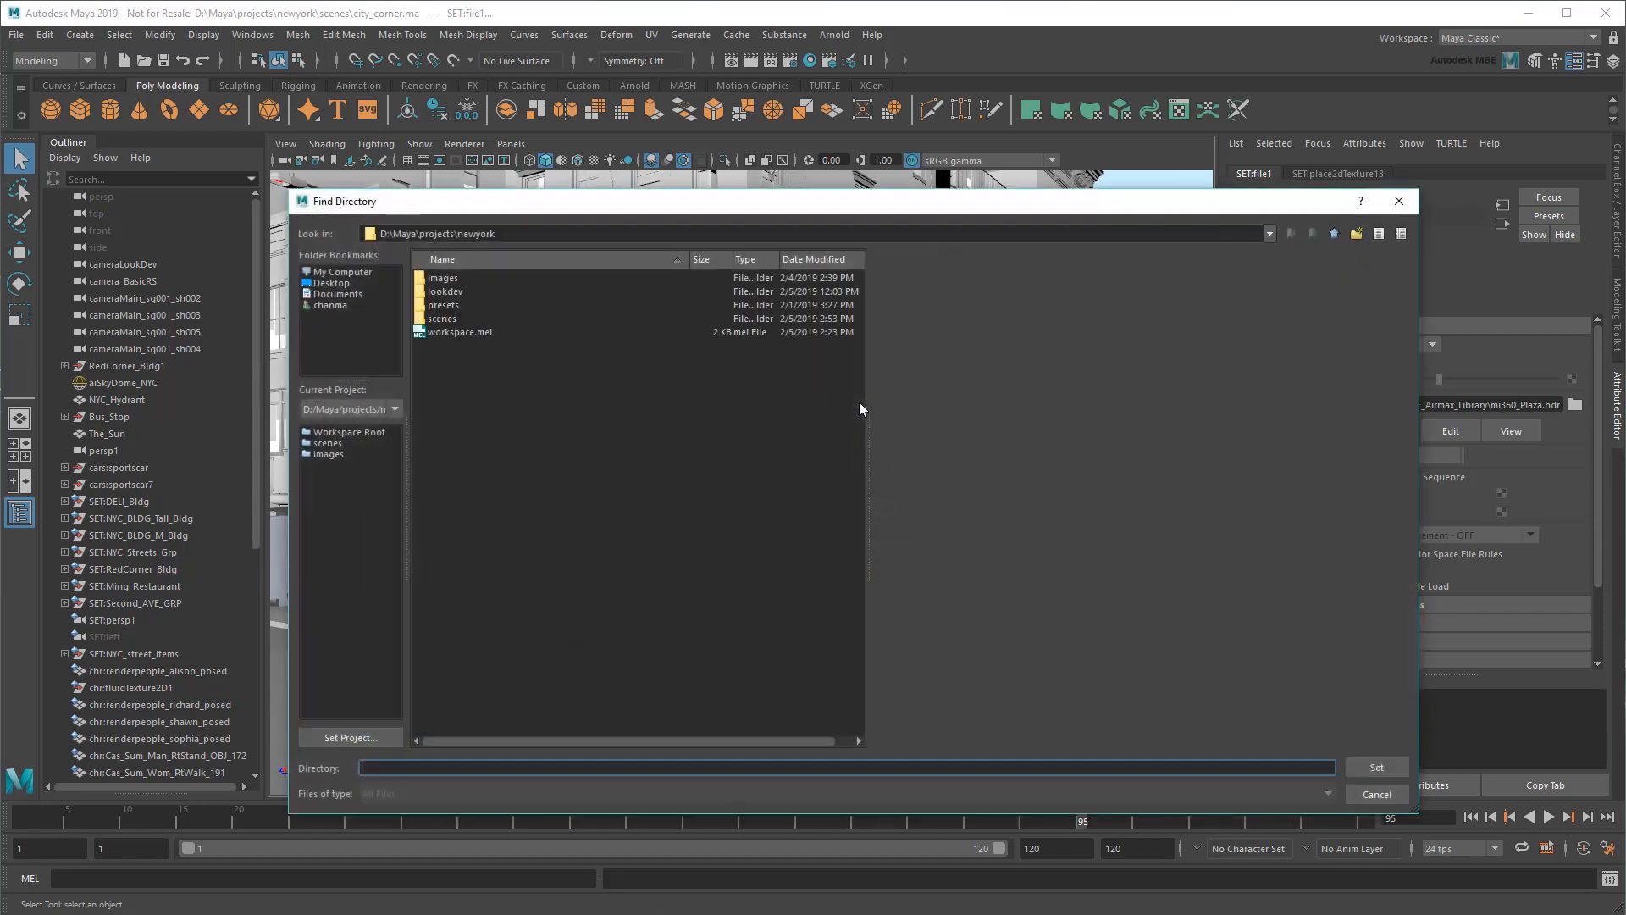
click(353, 273)
click(452, 319)
double_click(451, 320)
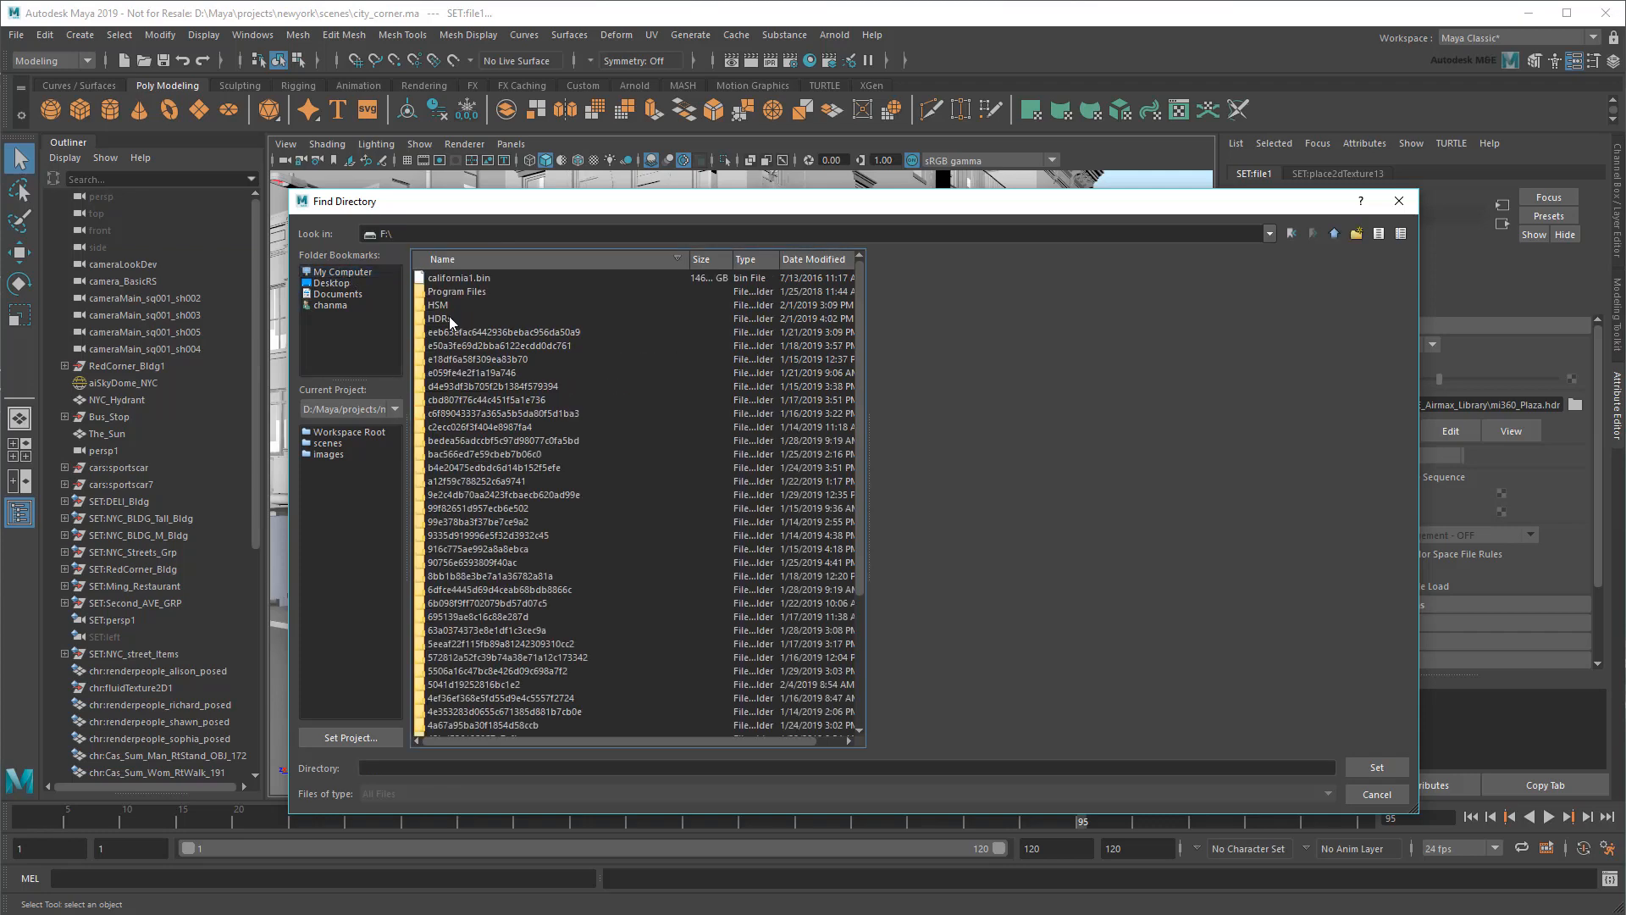
click(448, 320)
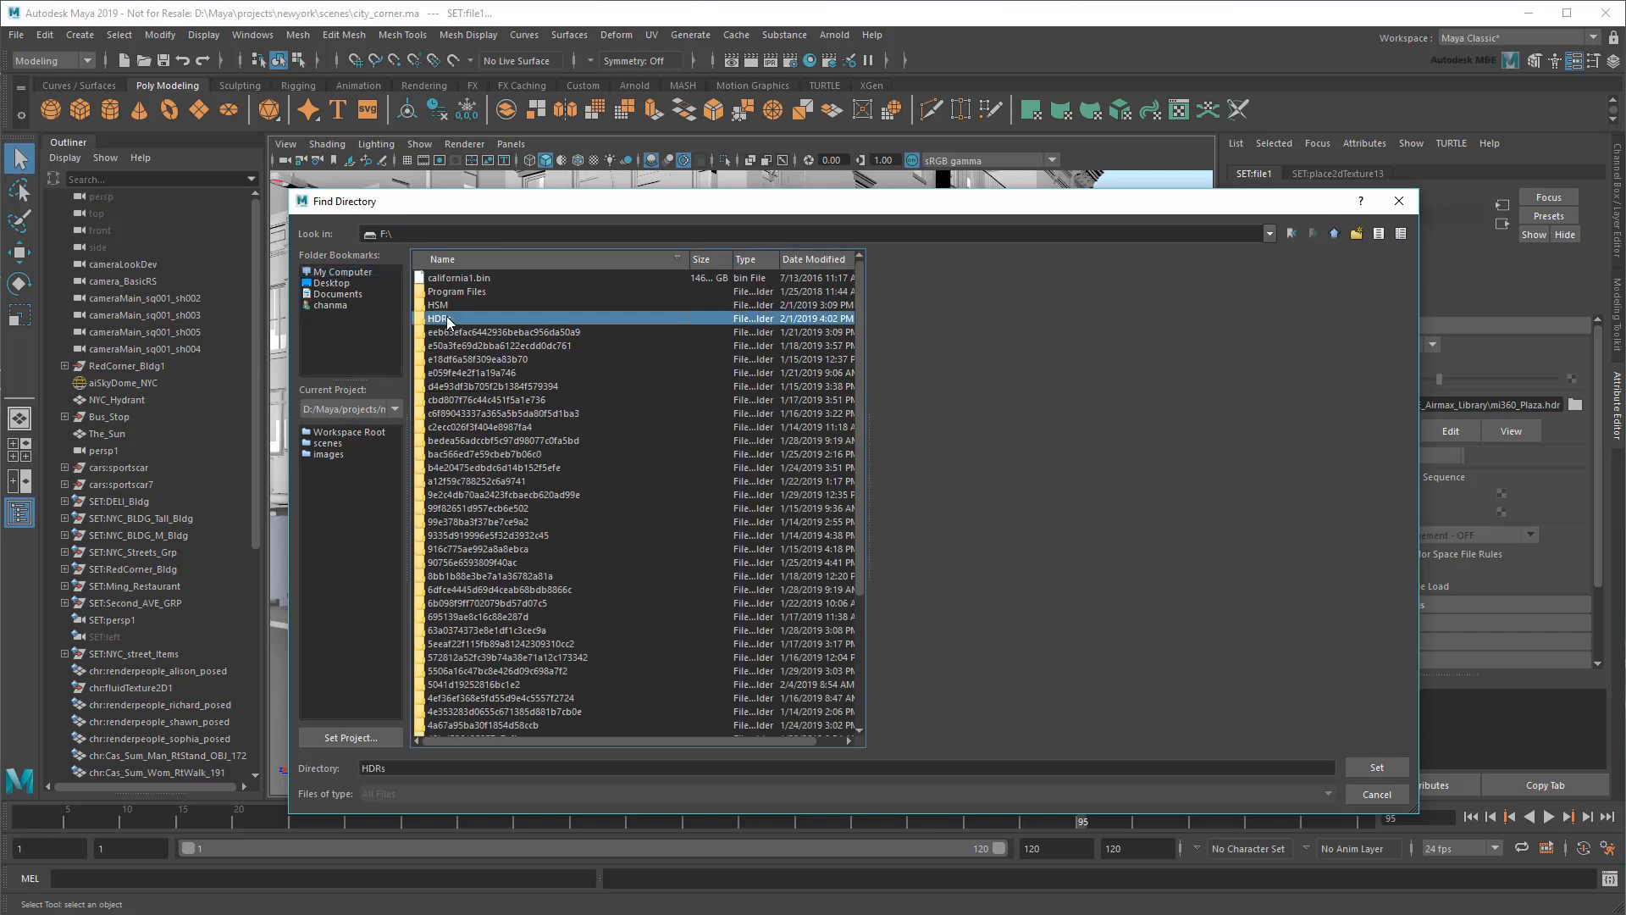
click(1380, 766)
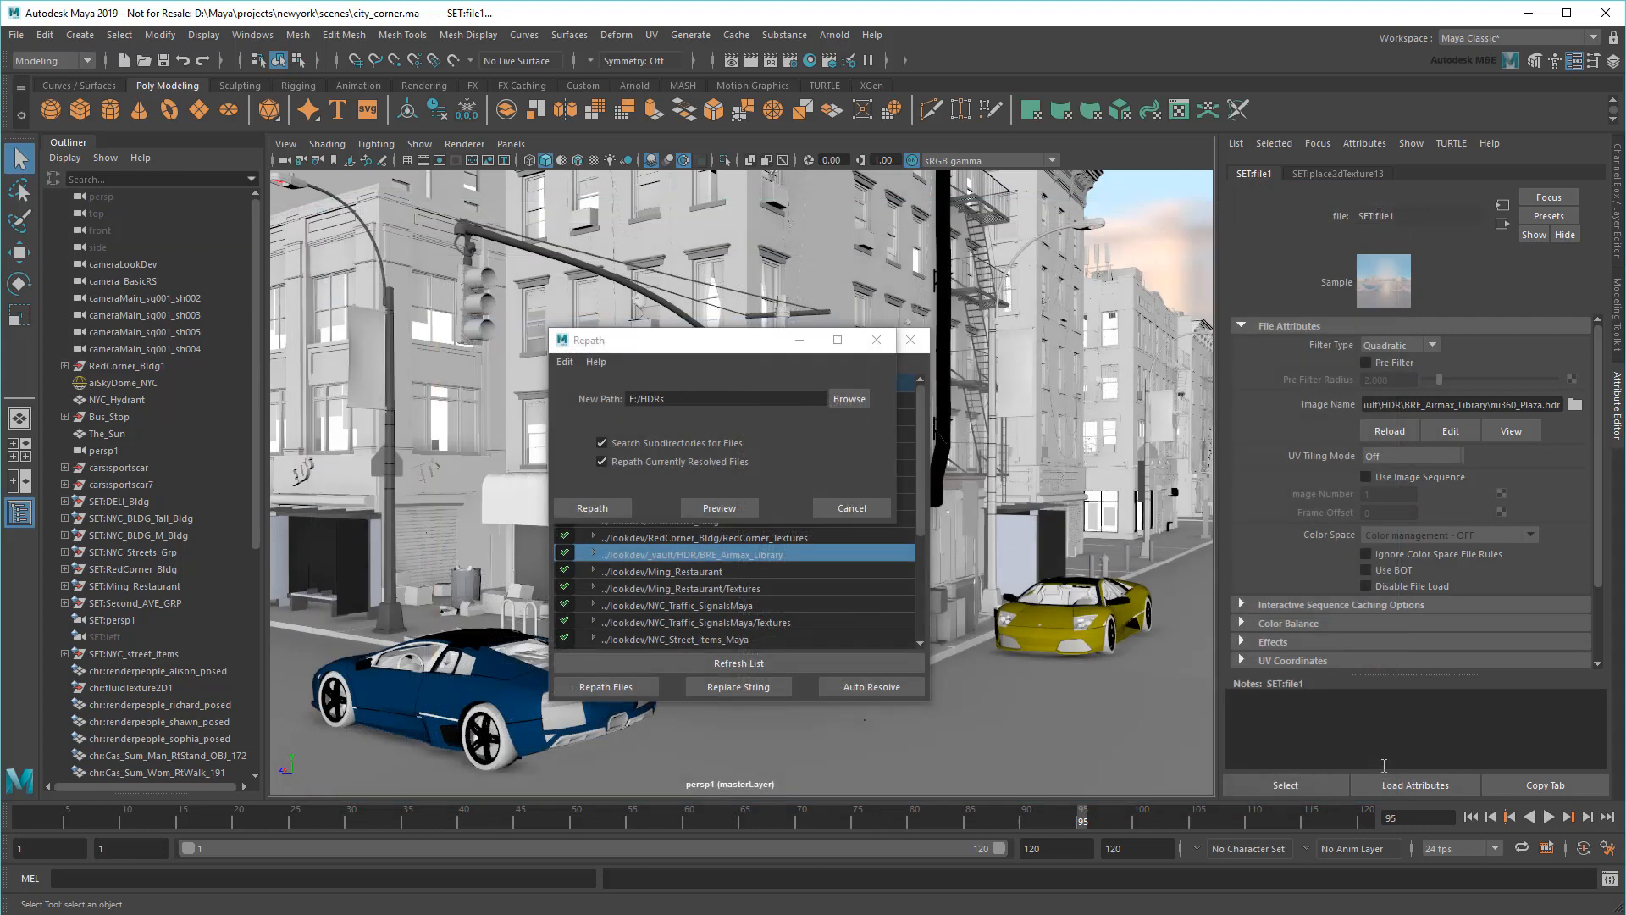
click(616, 507)
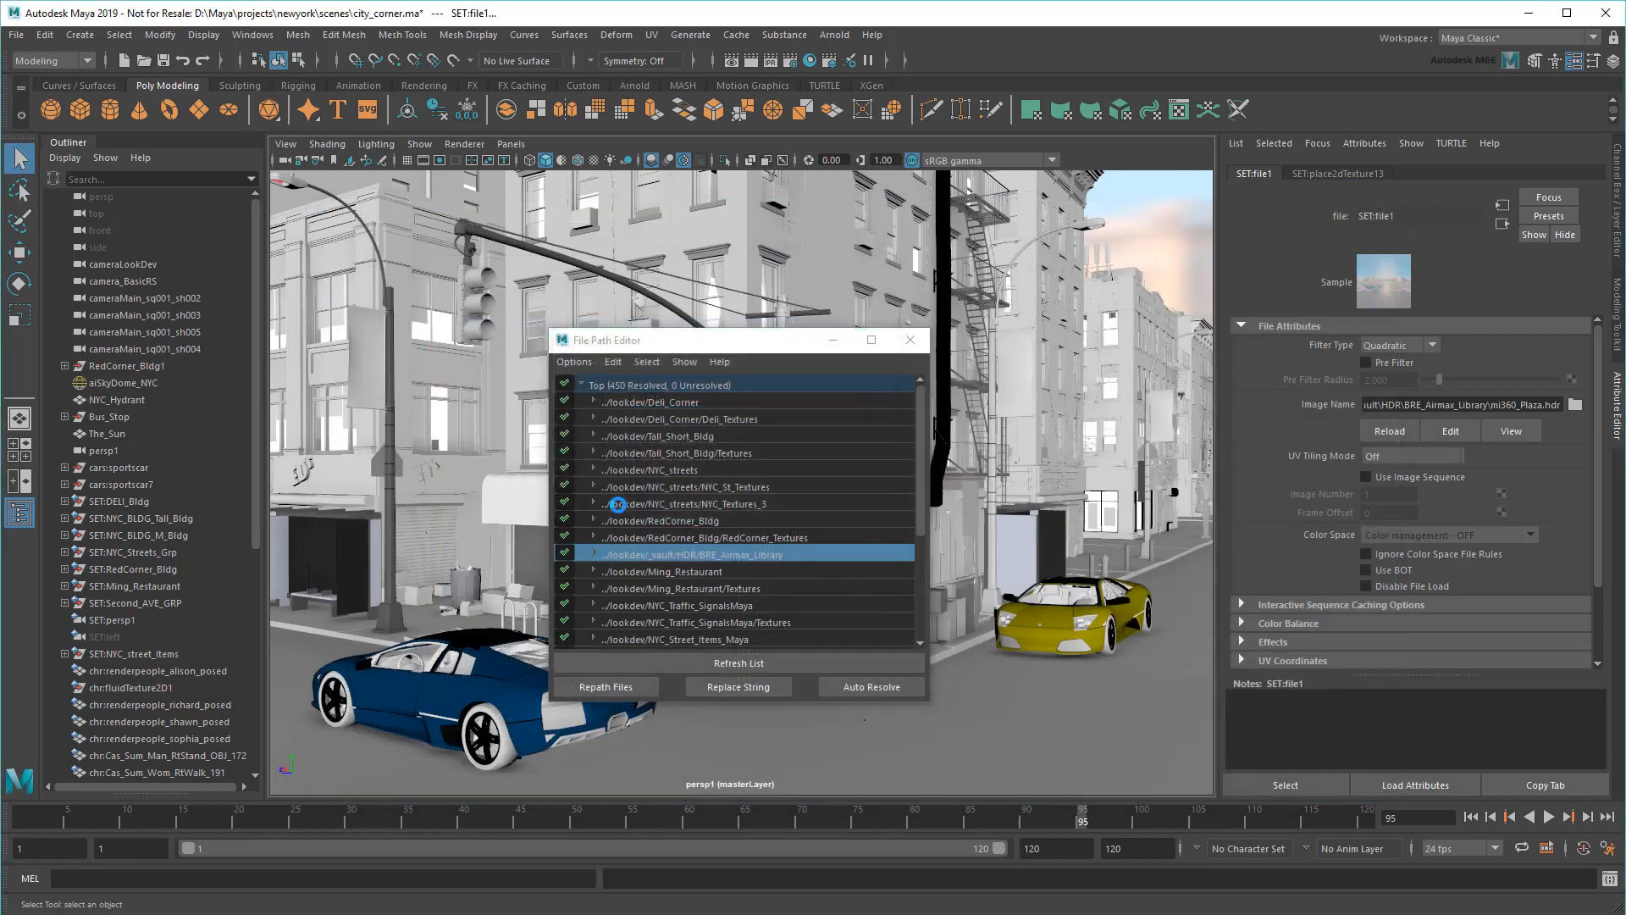
Inspect the image path of aiSkyDome_NYC's file1 texture and close the File Path Editor.
click(1151, 266)
click(1578, 349)
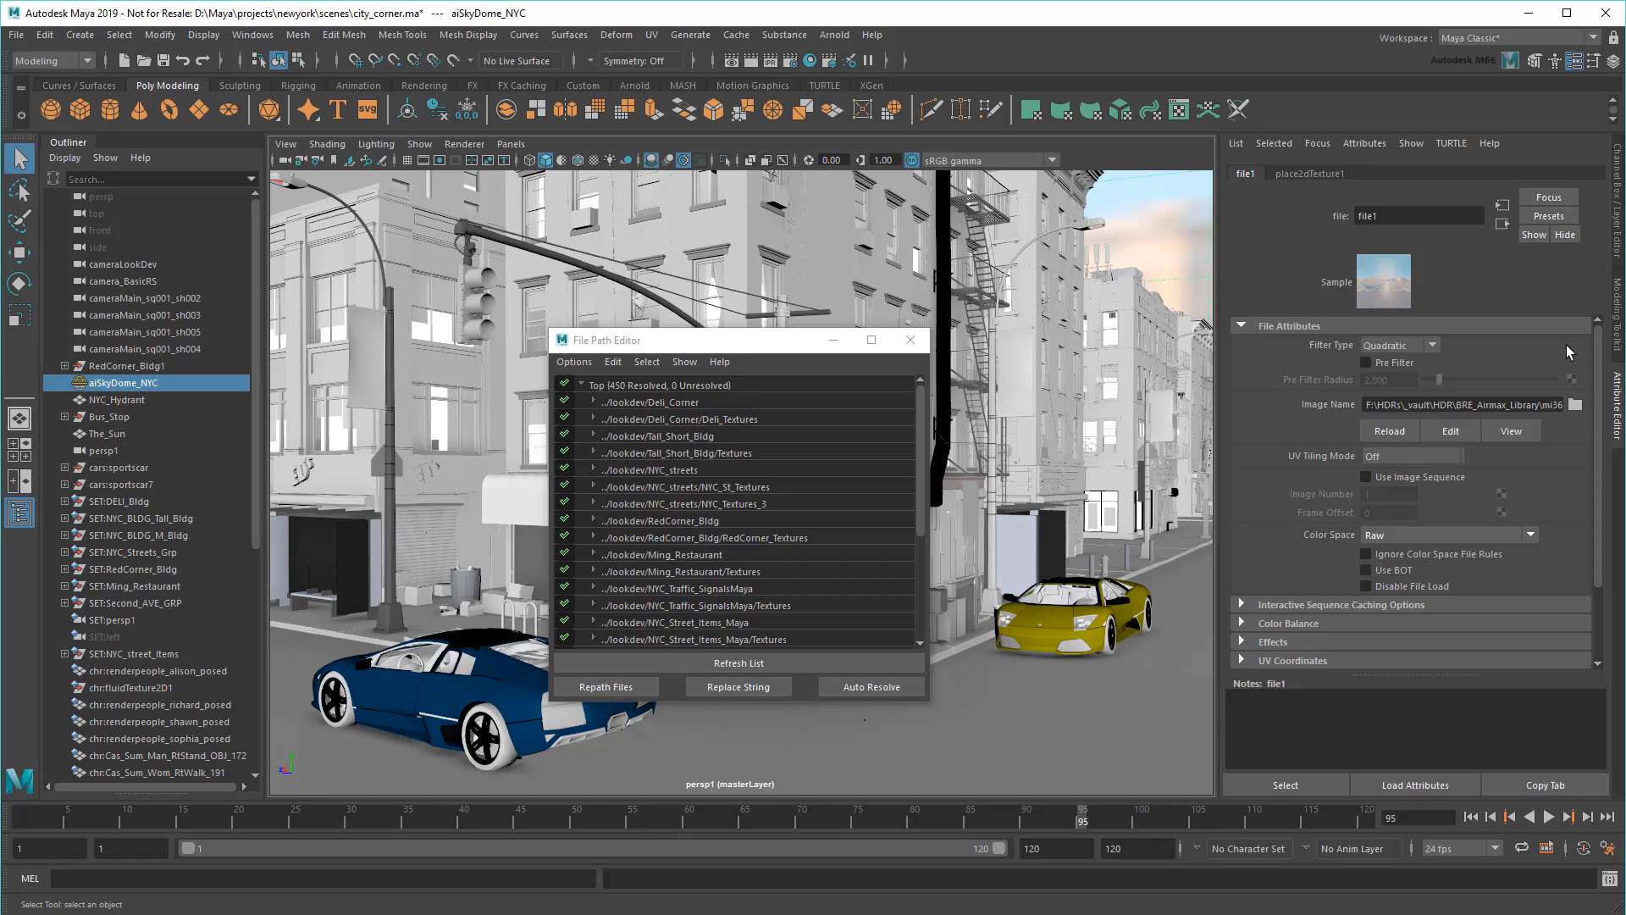
click(904, 339)
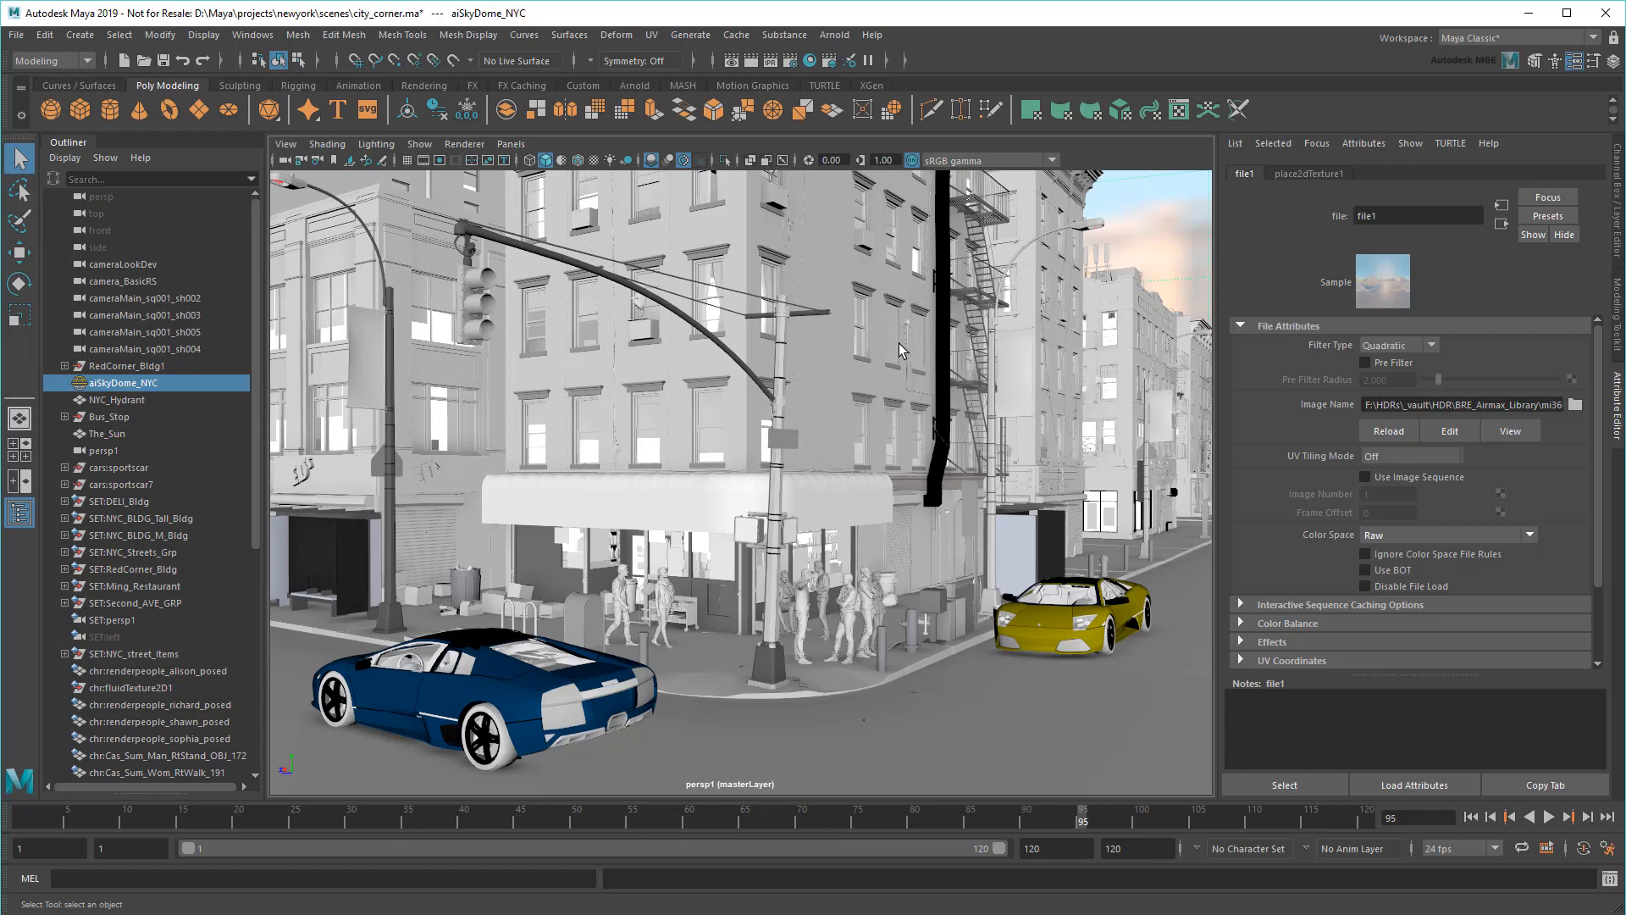
Quit Maya with the changes to city_corner.ma saved, and delete the prefs folder from Documents\maya\2019.
click(1595, 20)
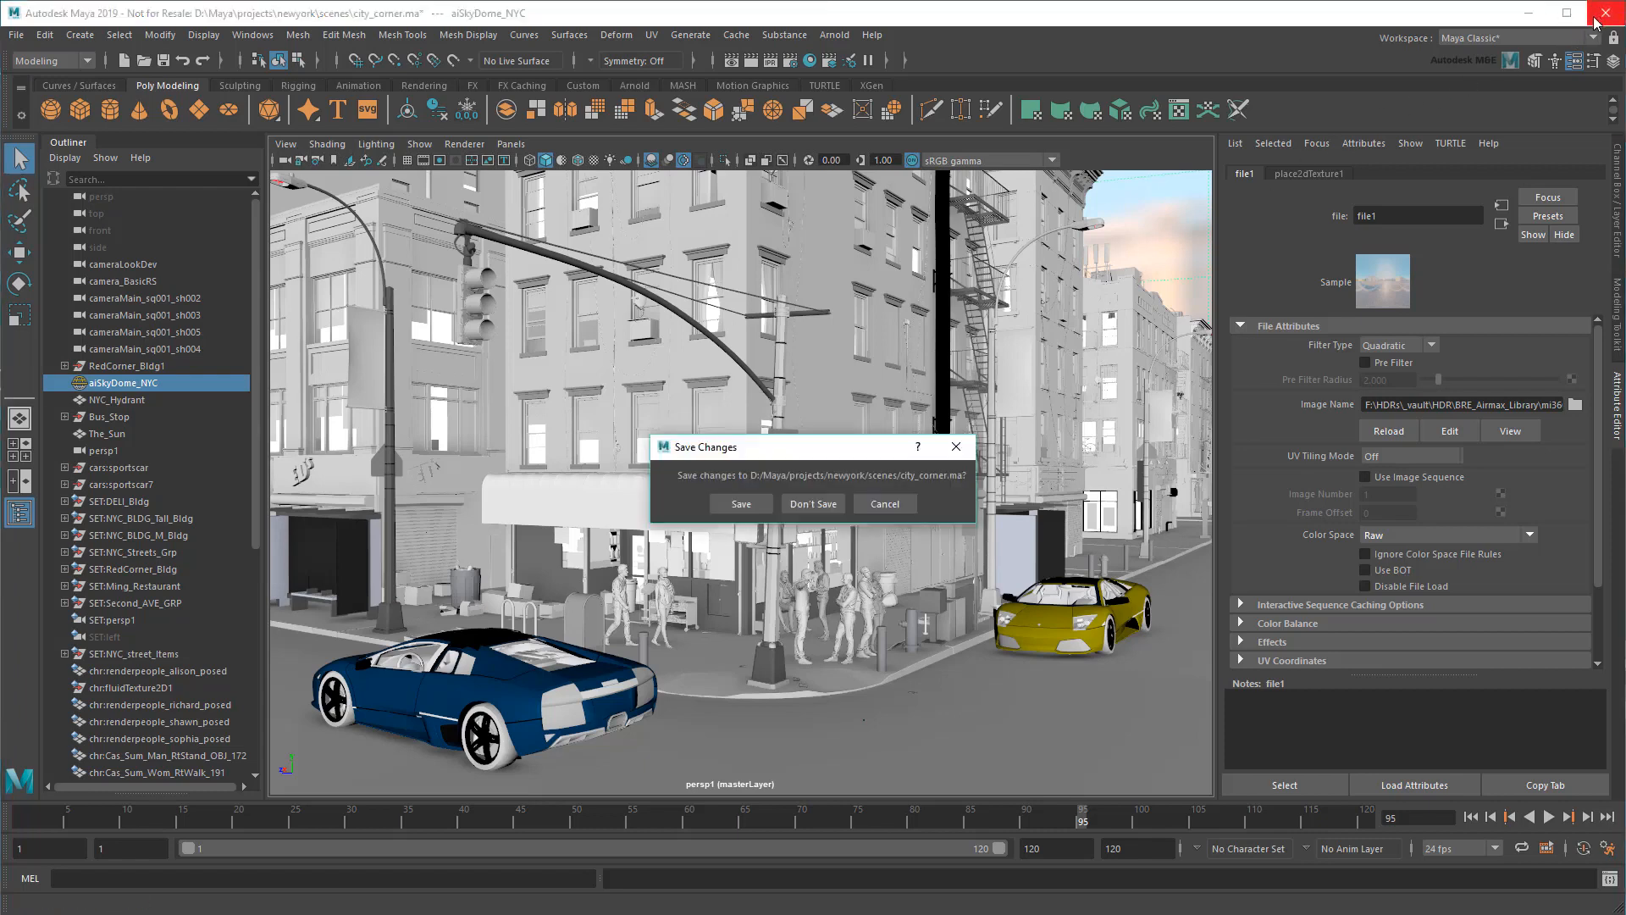
click(745, 505)
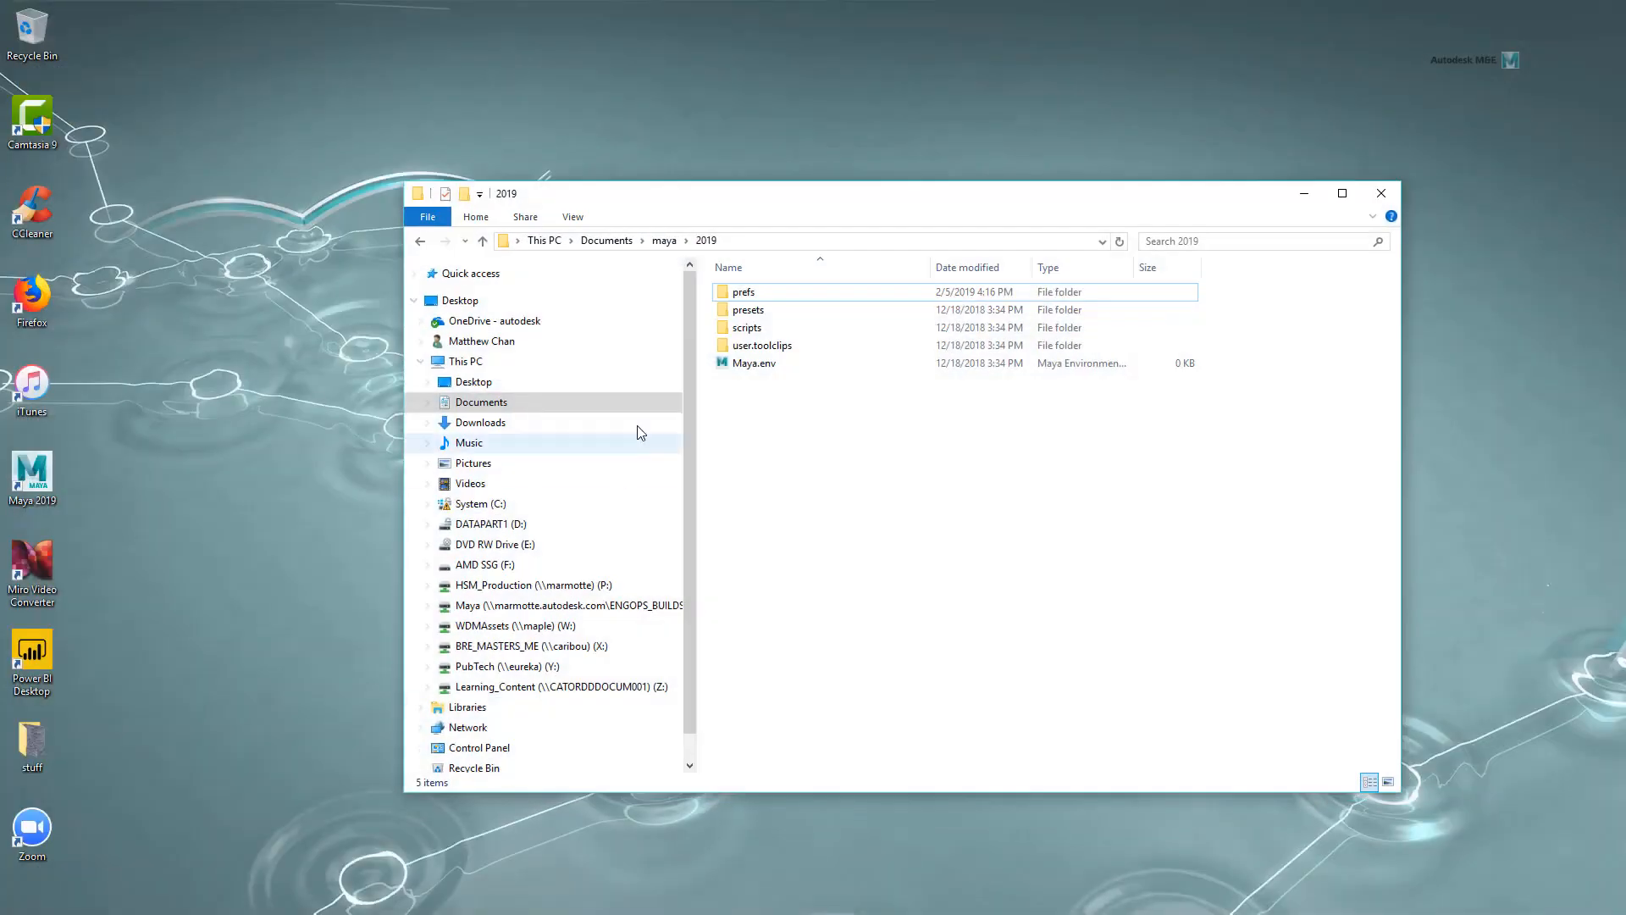
click(750, 291)
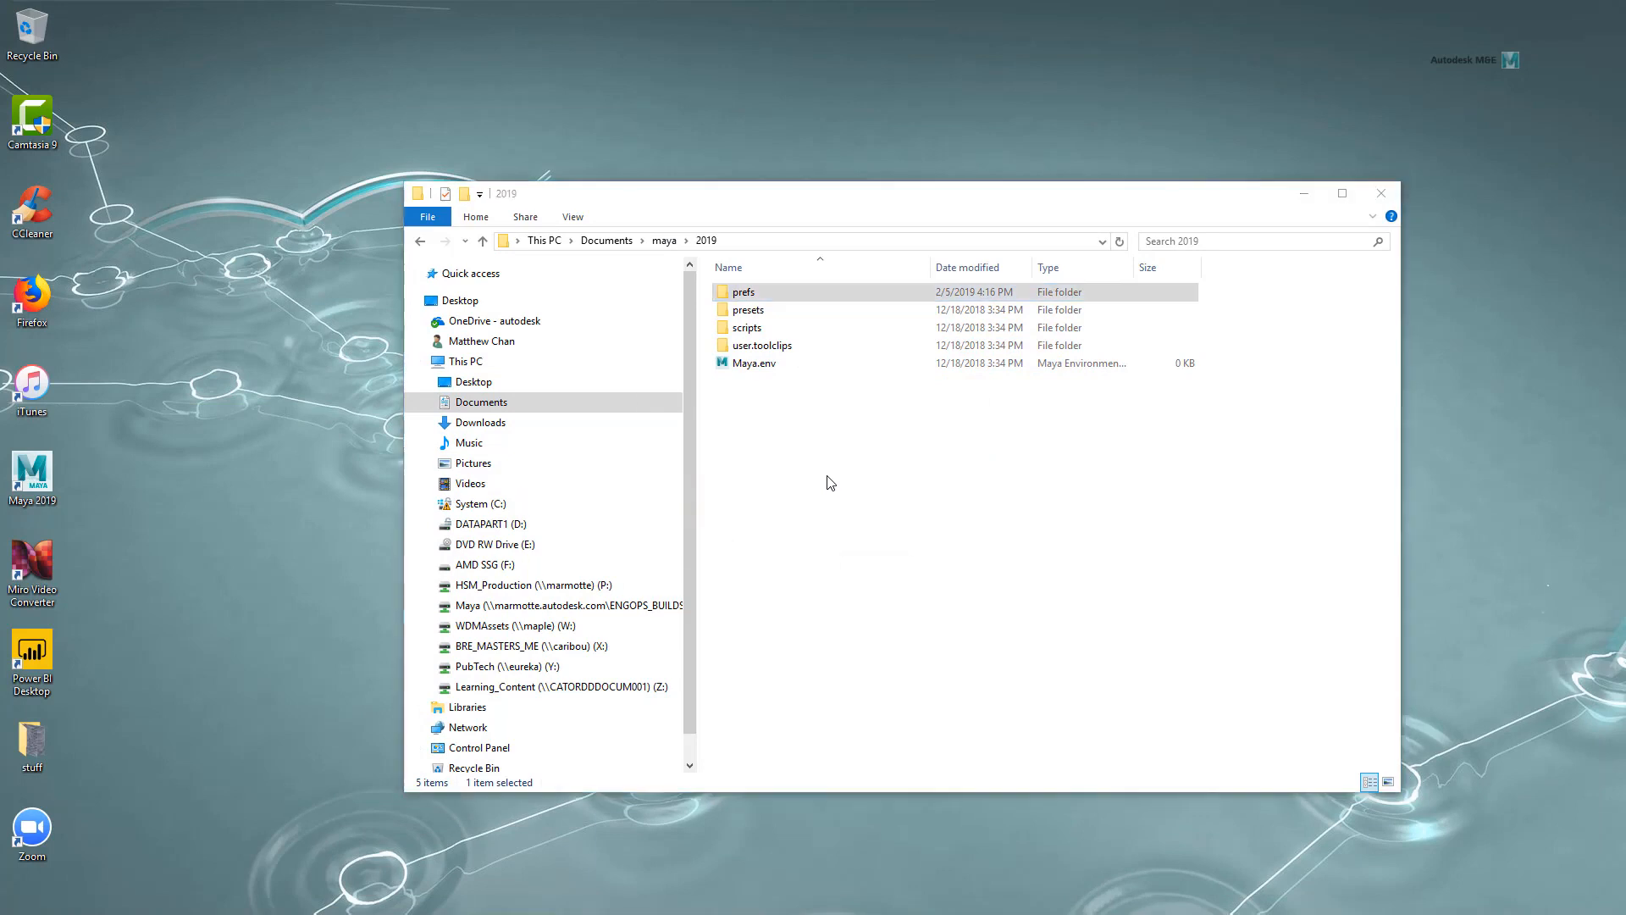
key(Delete)
click(870, 565)
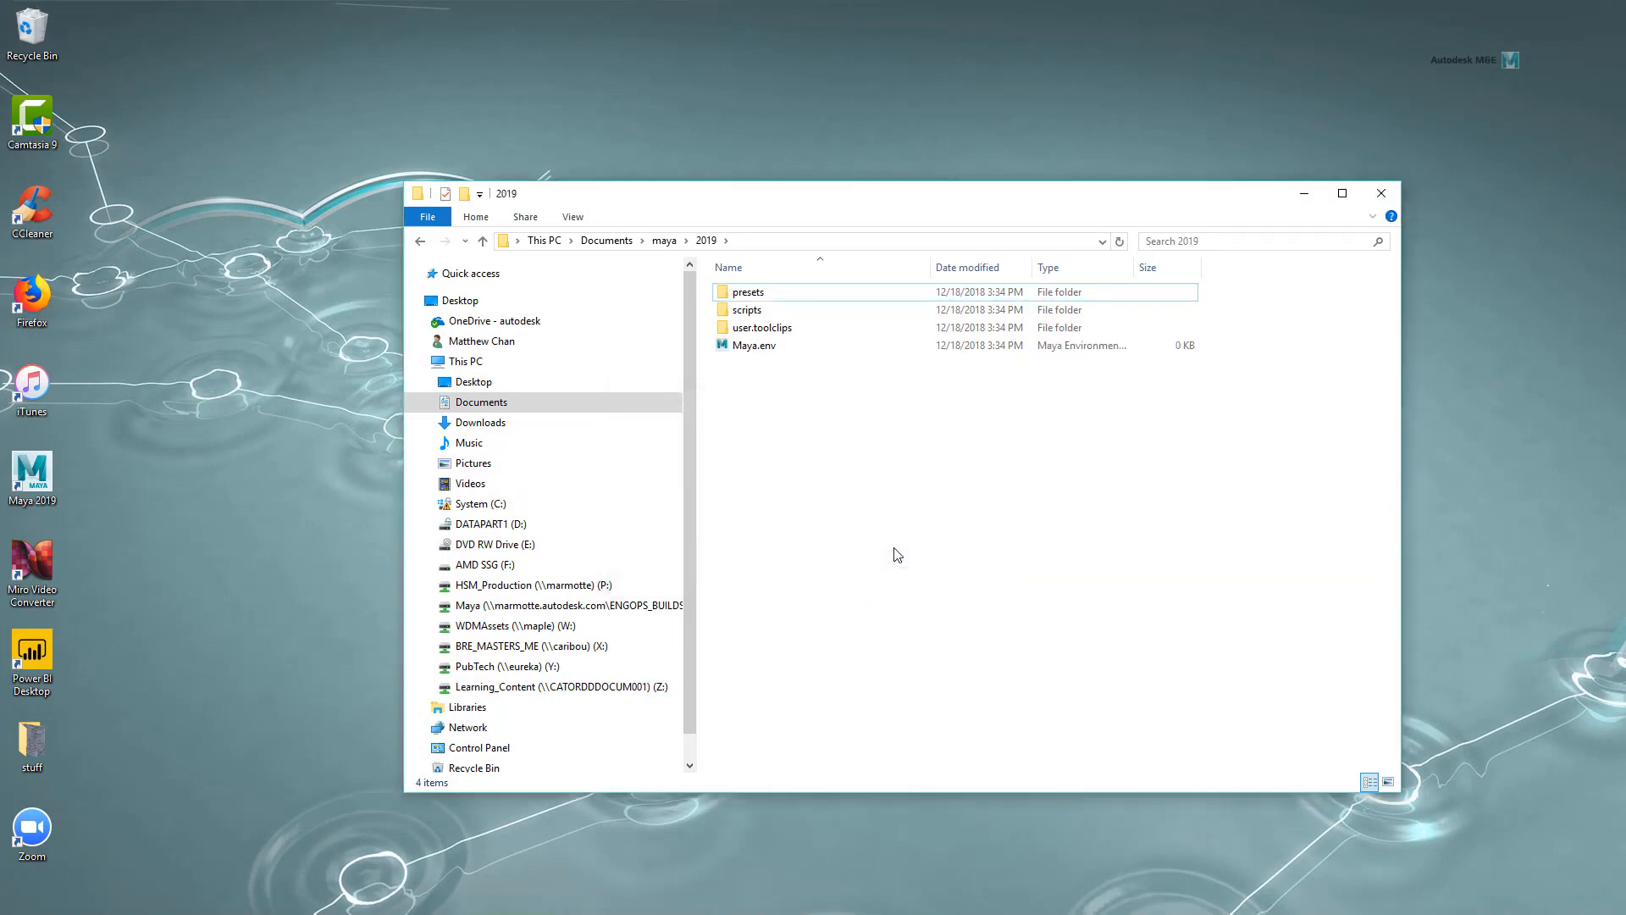
Relaunch Maya 2019 and turn off both the What's New highlighting and its startup dialog.
click(47, 484)
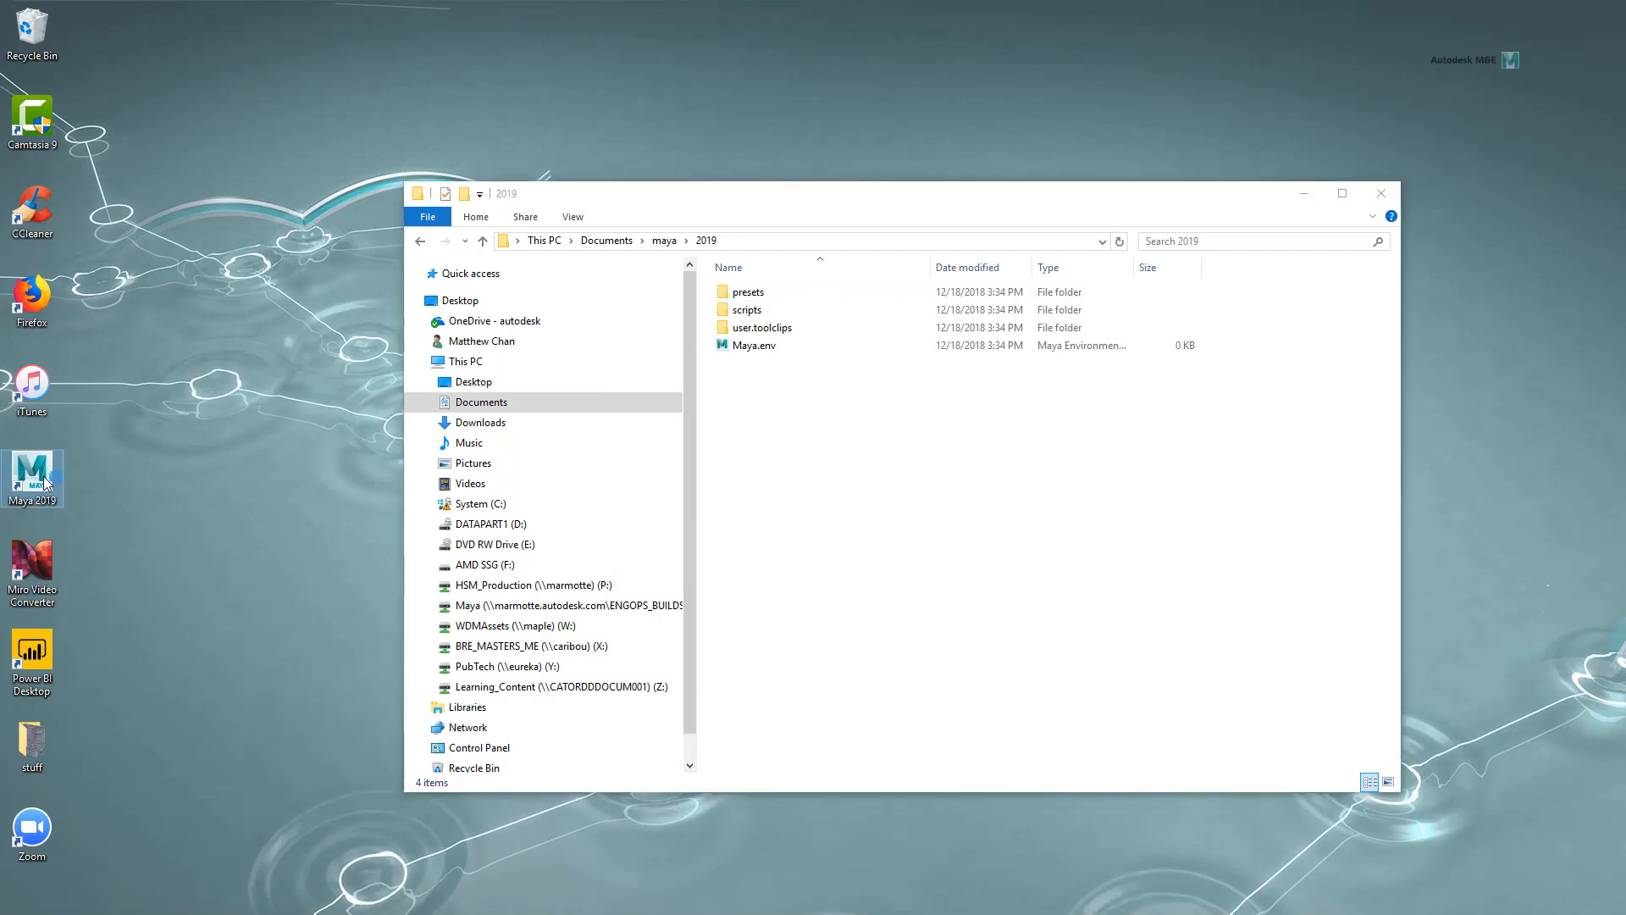
click(718, 514)
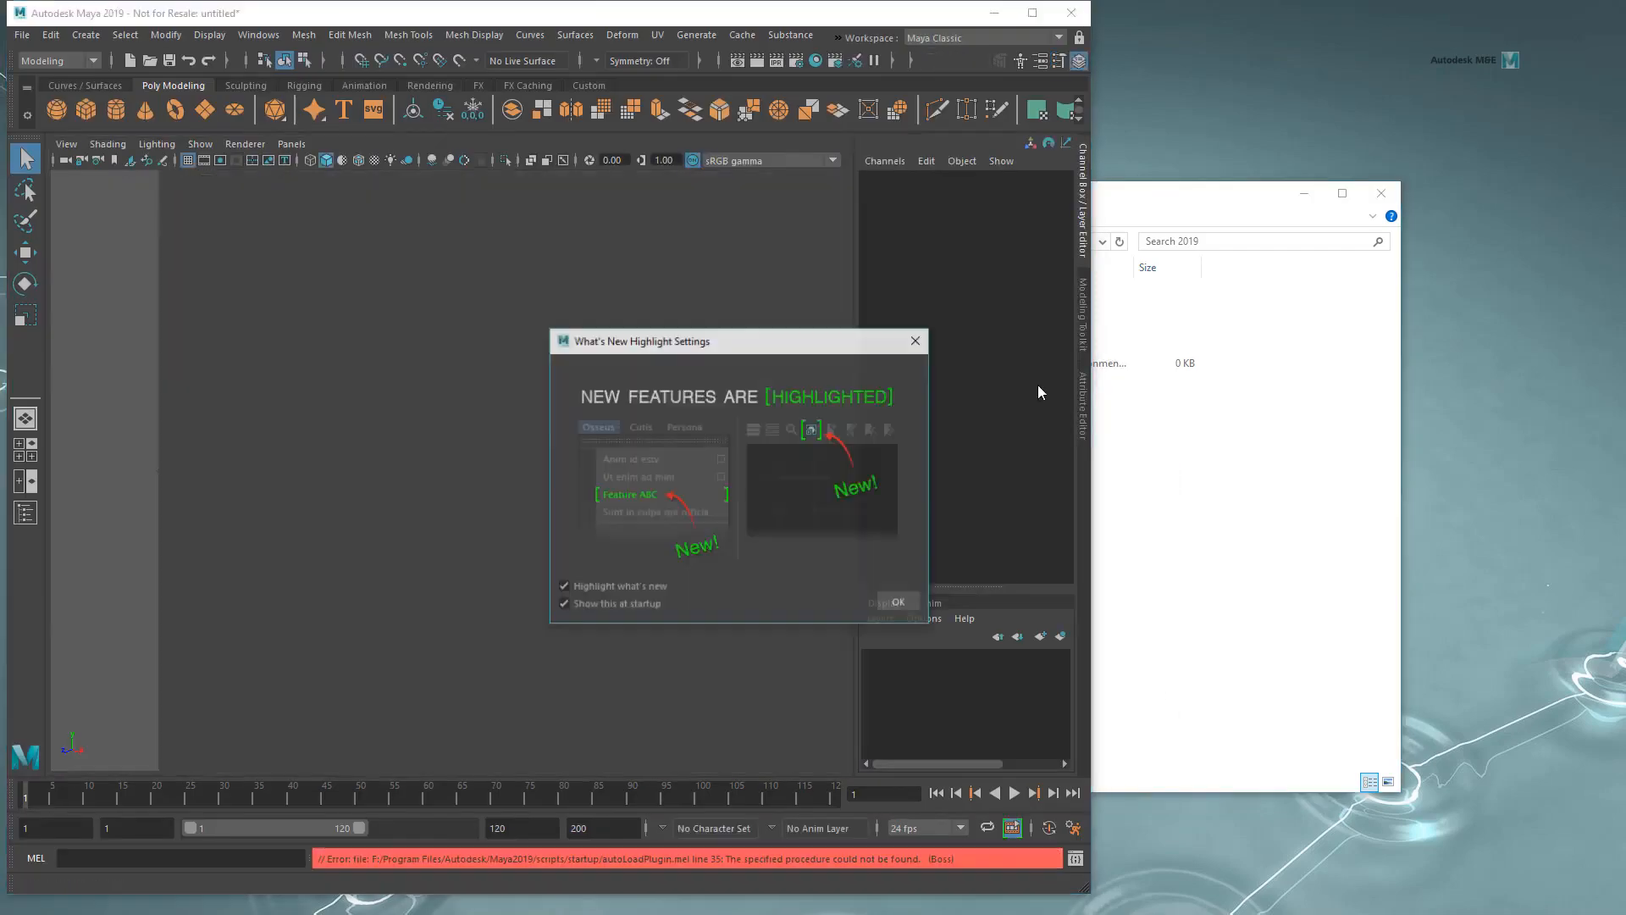
click(657, 591)
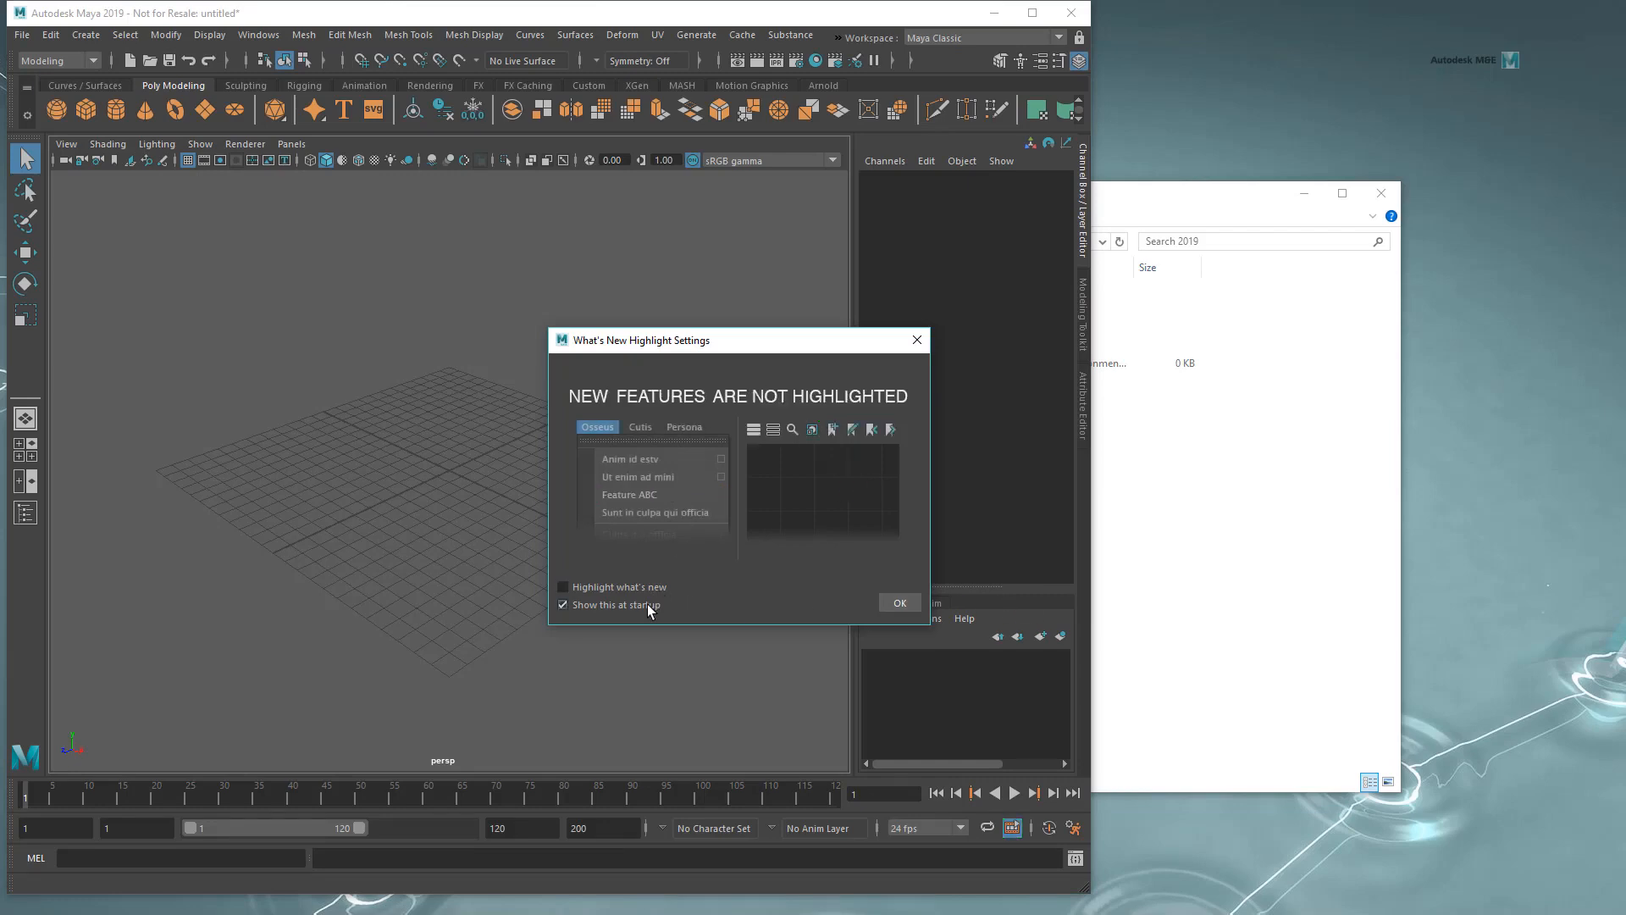
click(650, 606)
click(913, 611)
Enlarge the Maya window so that it fills the screen.
drag(1090, 591, 1624, 592)
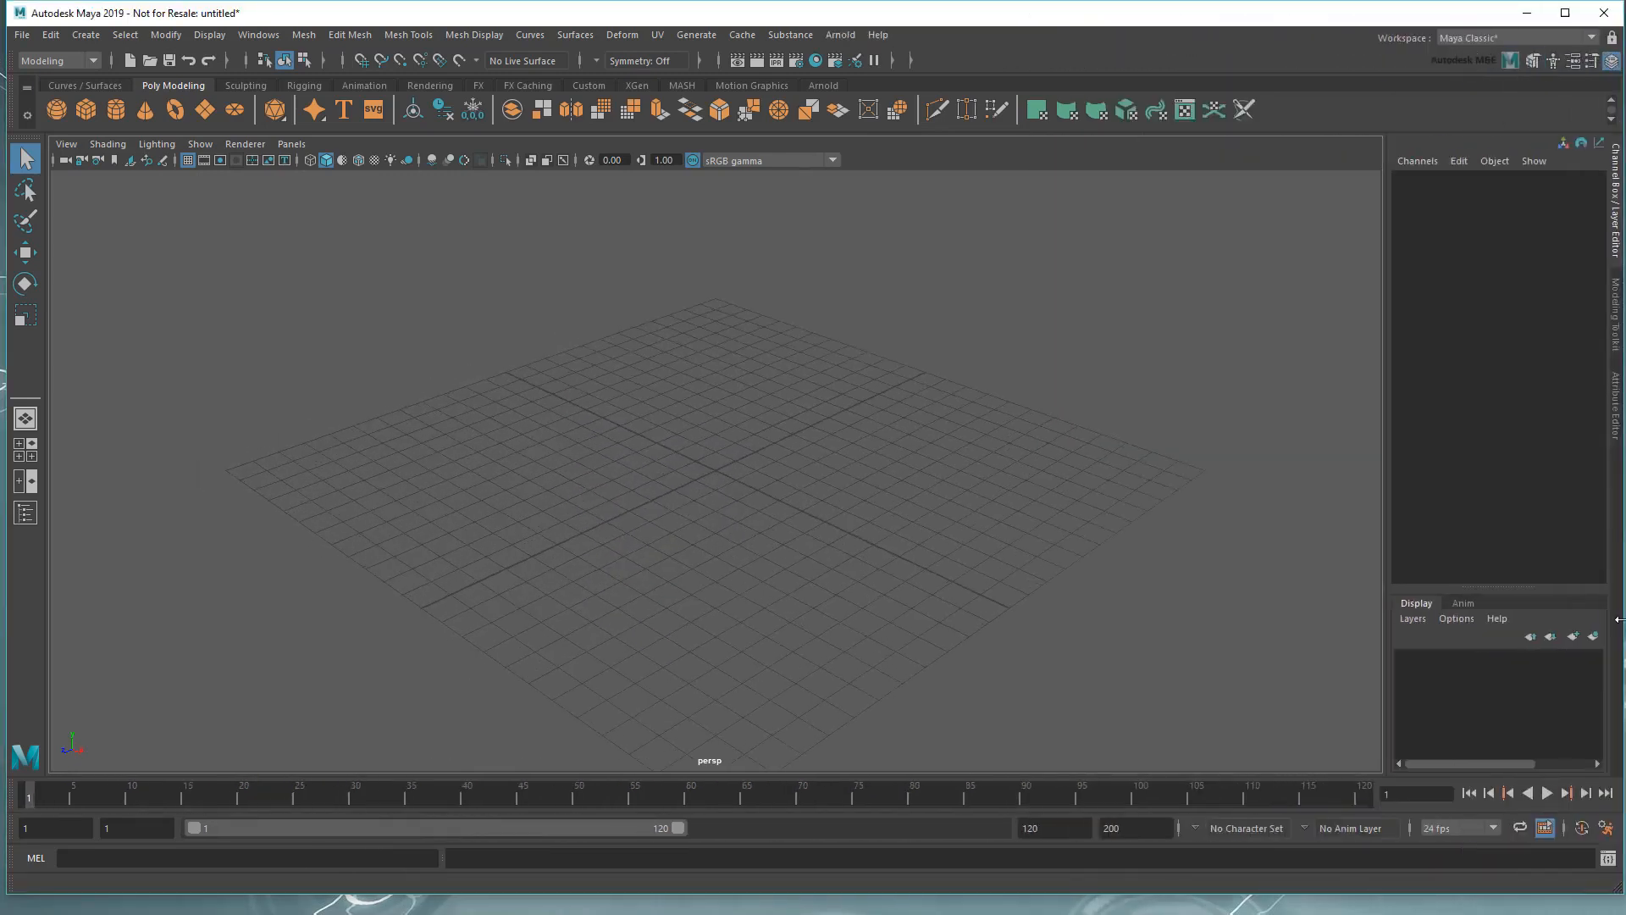
drag(1365, 893, 1365, 914)
drag(8, 101, 2, 102)
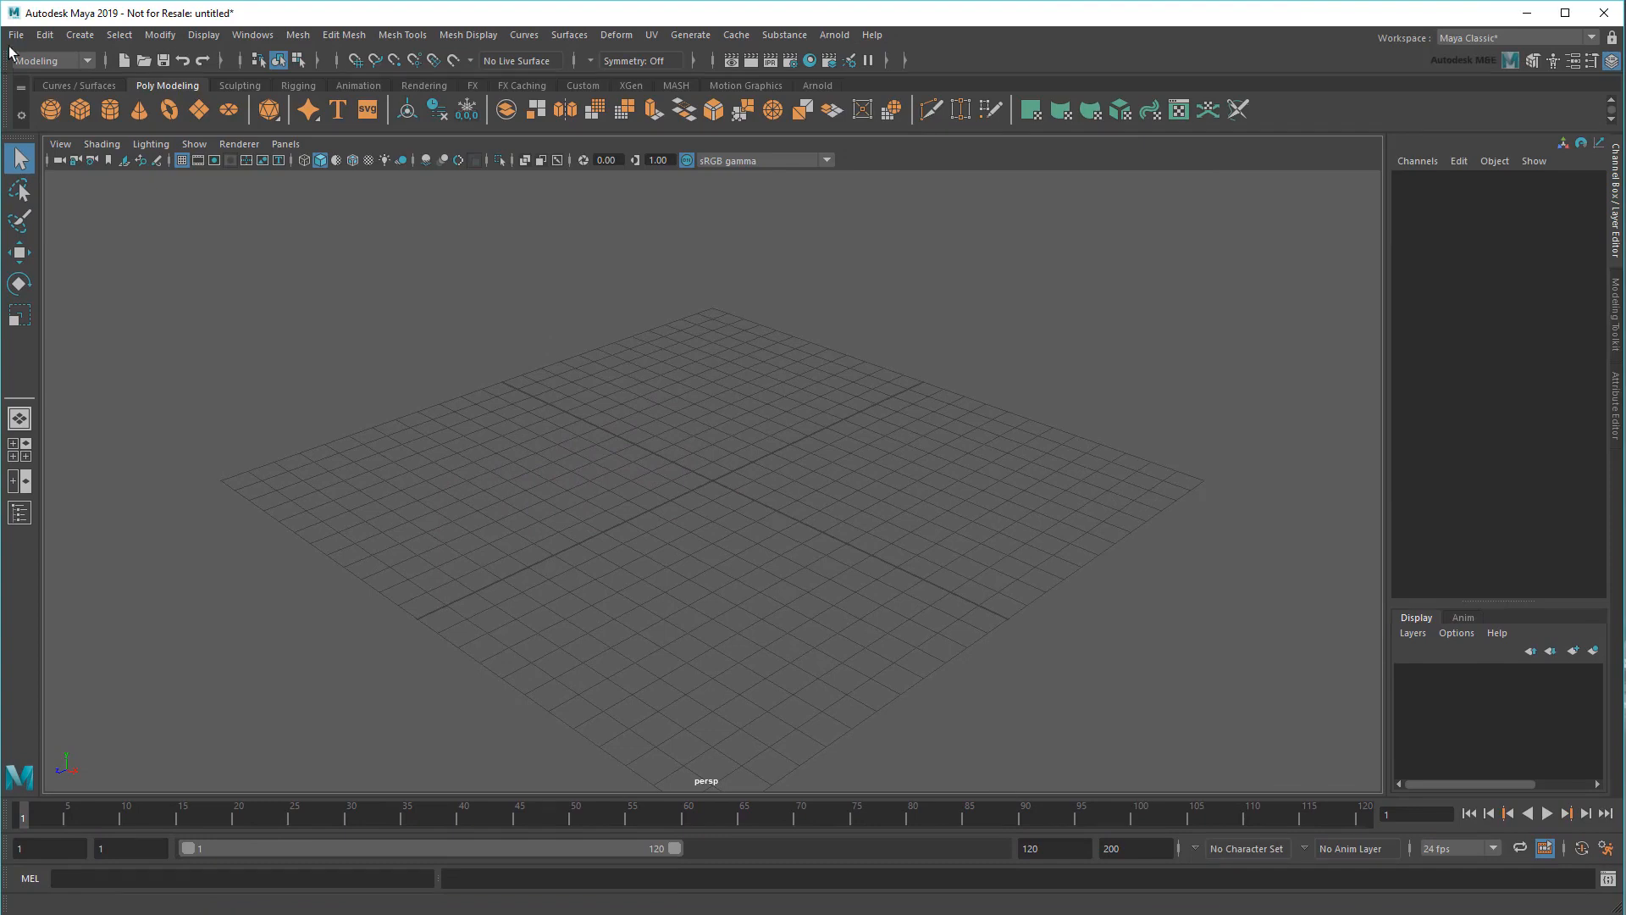
Set the current project to the newyork folder in D:\Maya\projects.
click(16, 38)
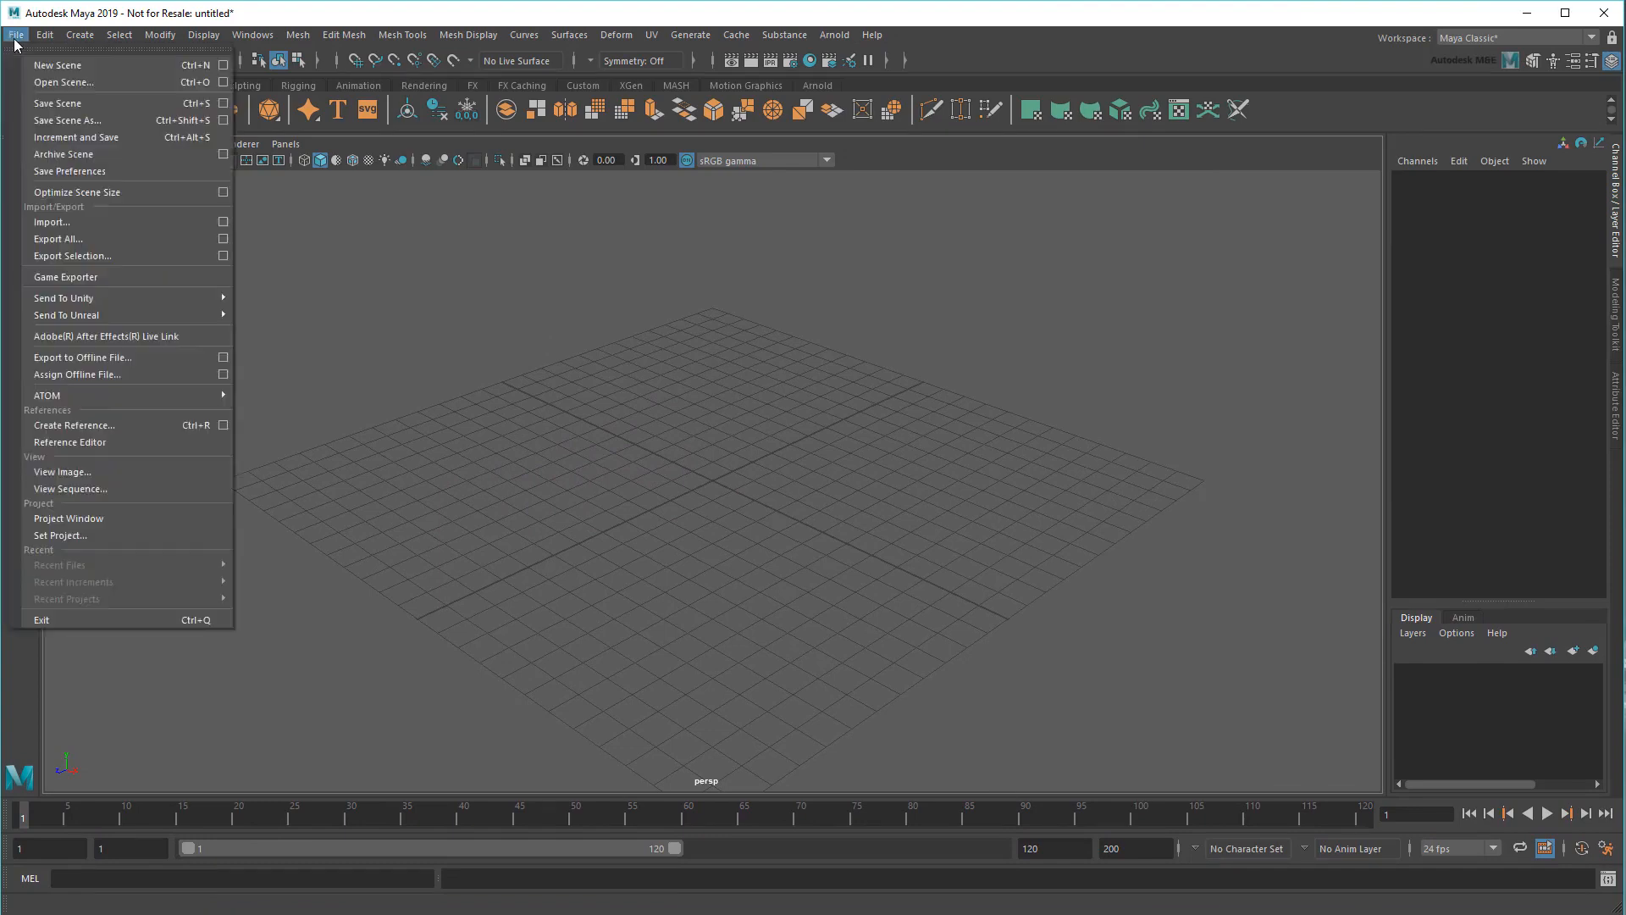
click(107, 546)
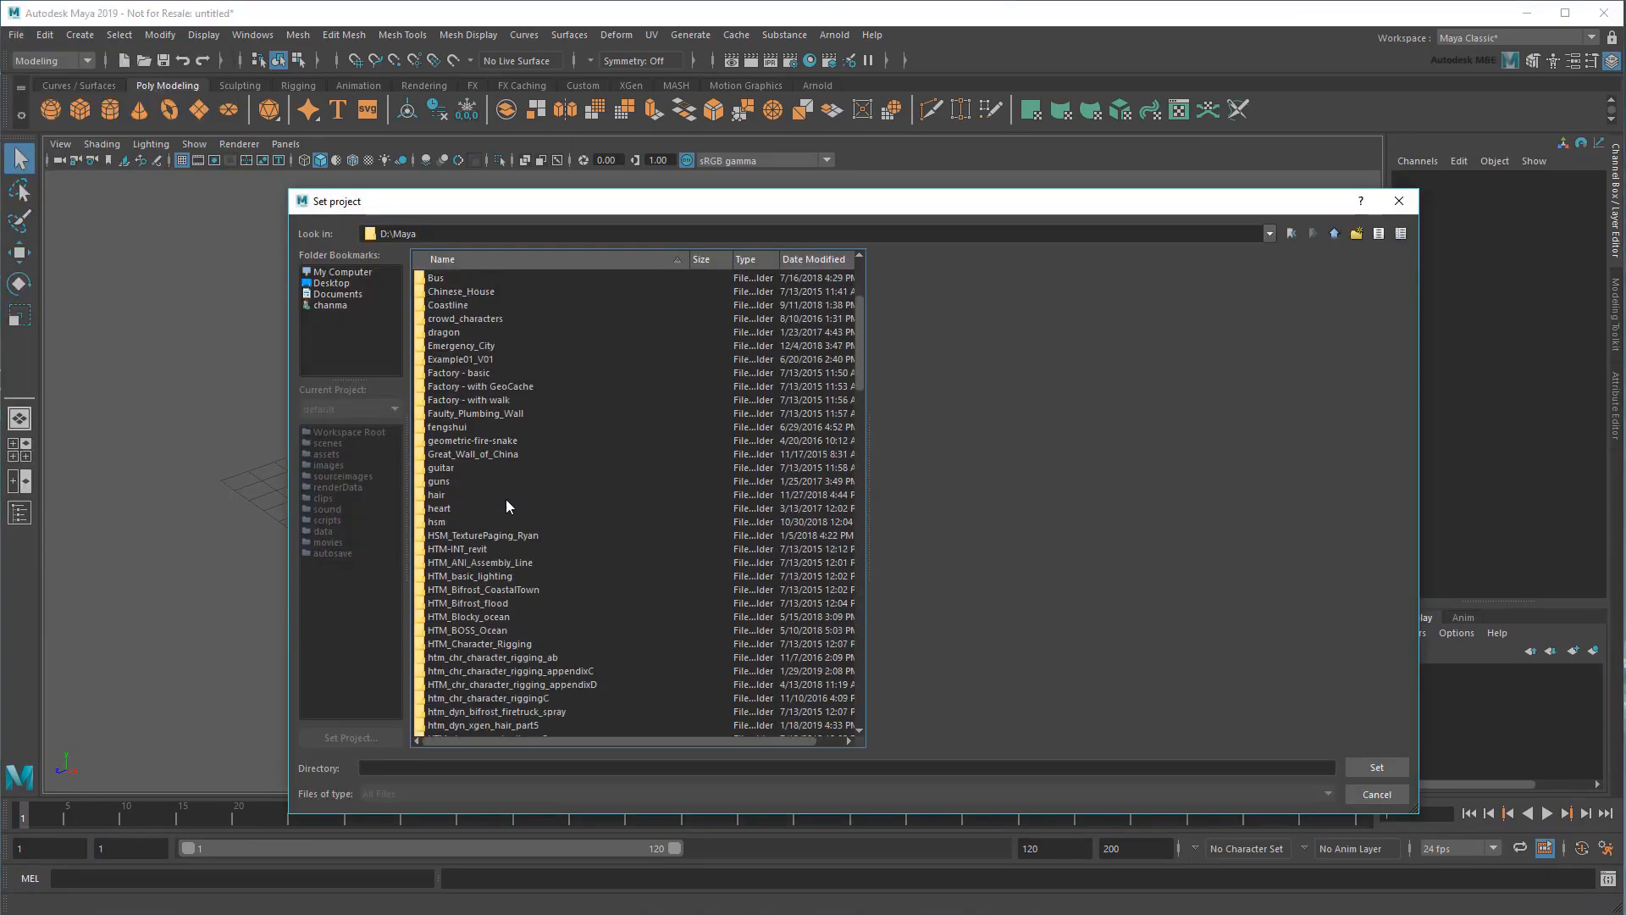
scroll(507, 505, down, 3)
double_click(455, 608)
click(442, 278)
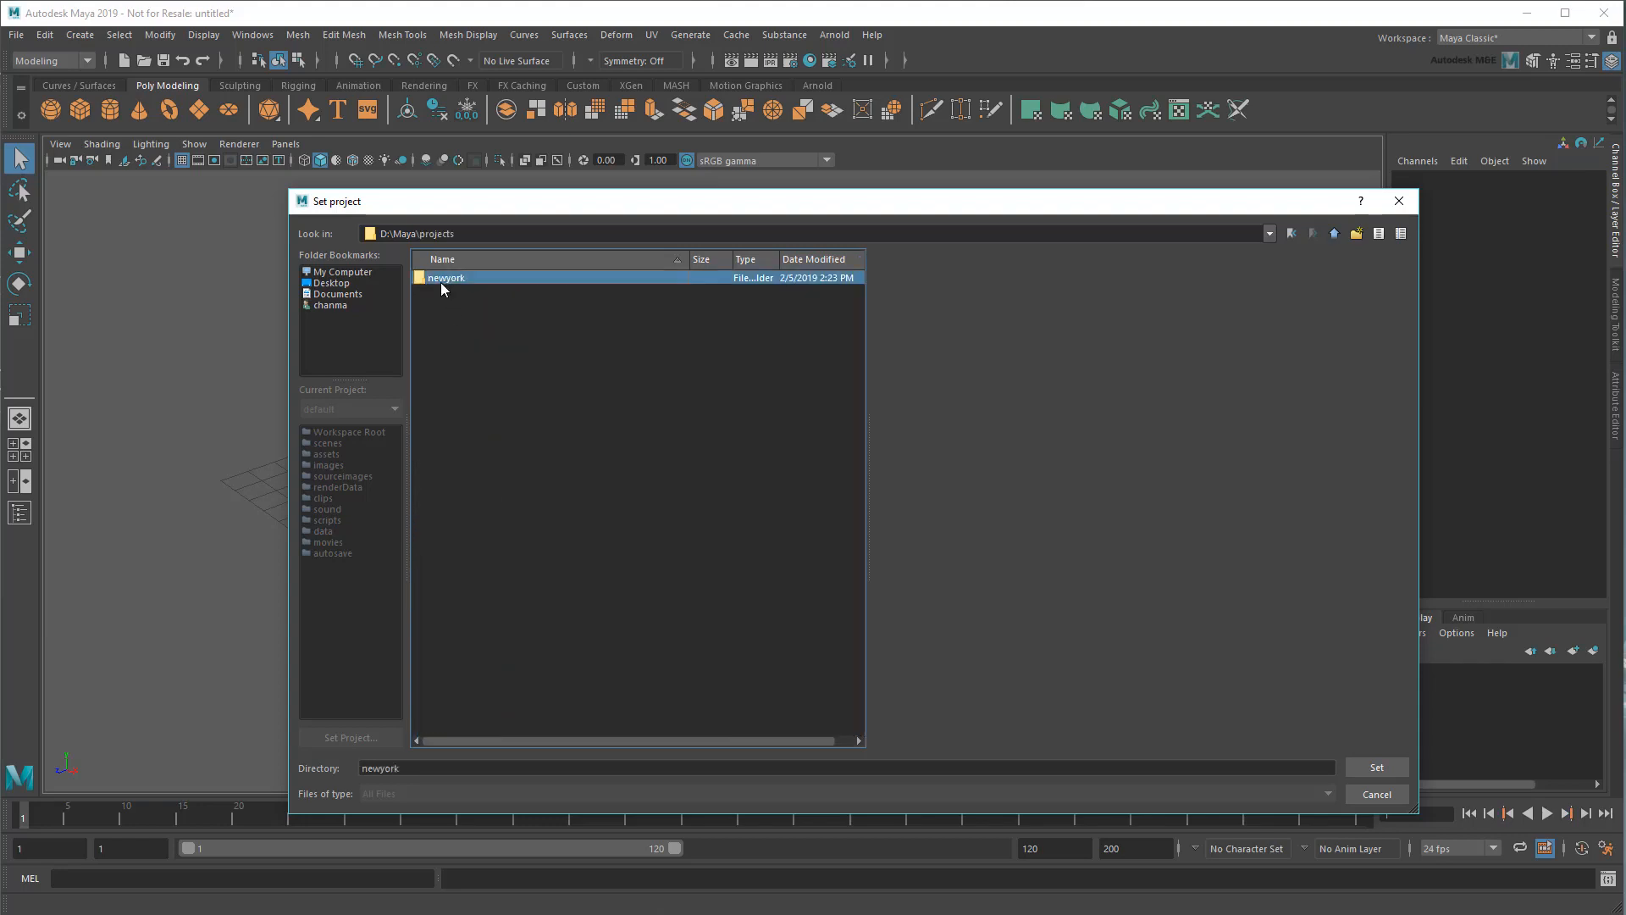
click(1356, 766)
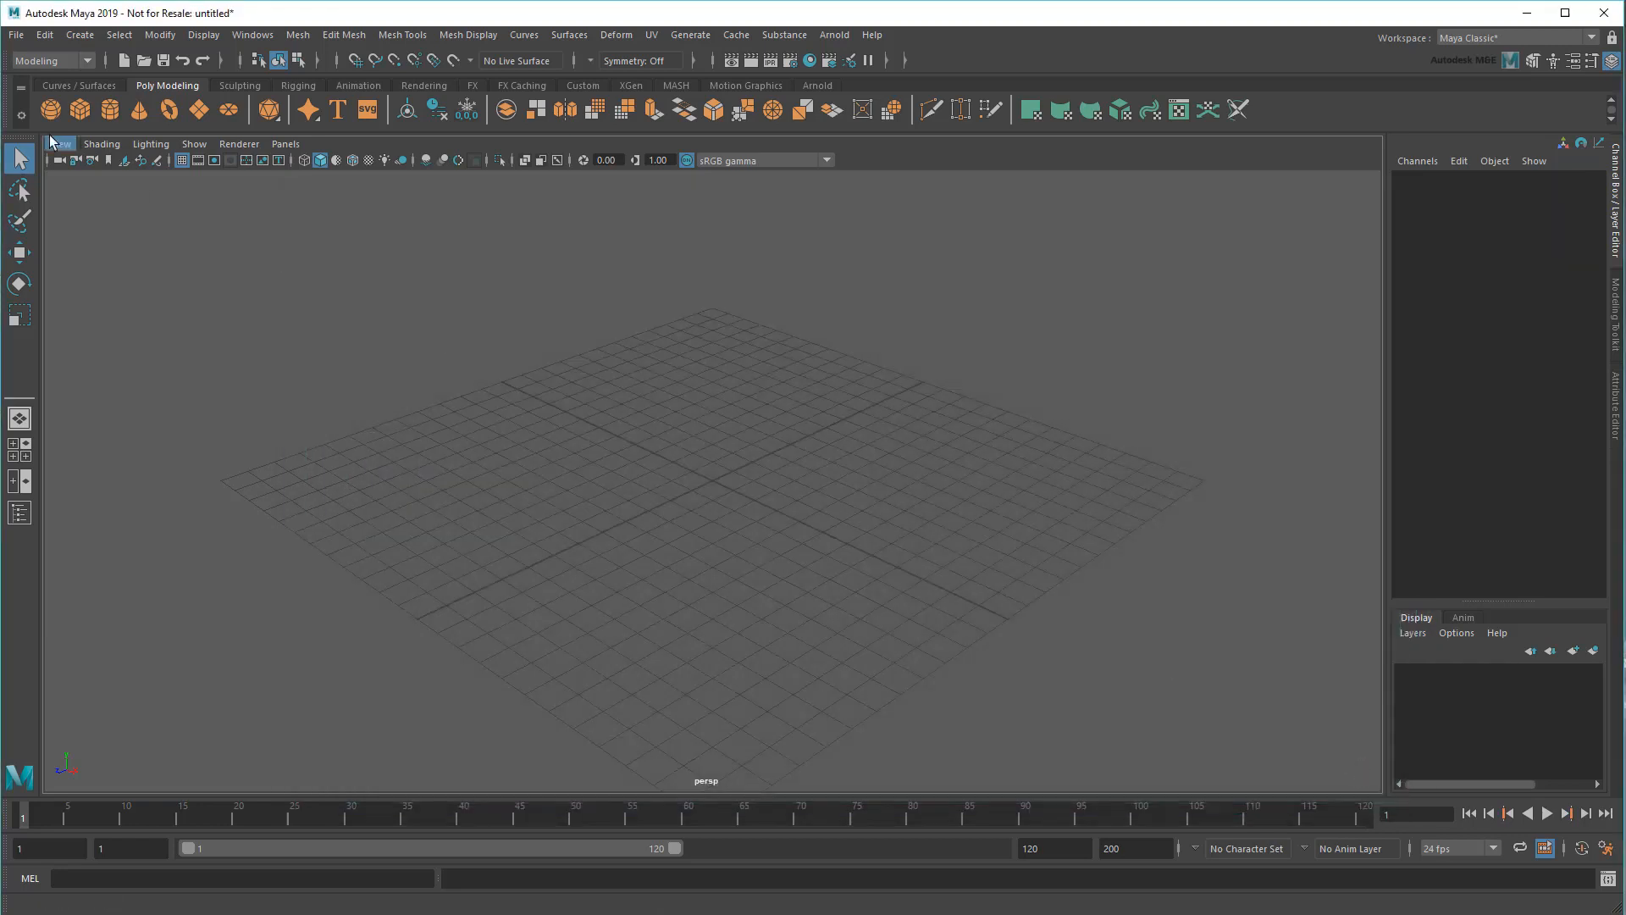
Open city_corner.ma from the newyork project's scenes folder, discarding the untitled scene.
click(13, 36)
click(42, 77)
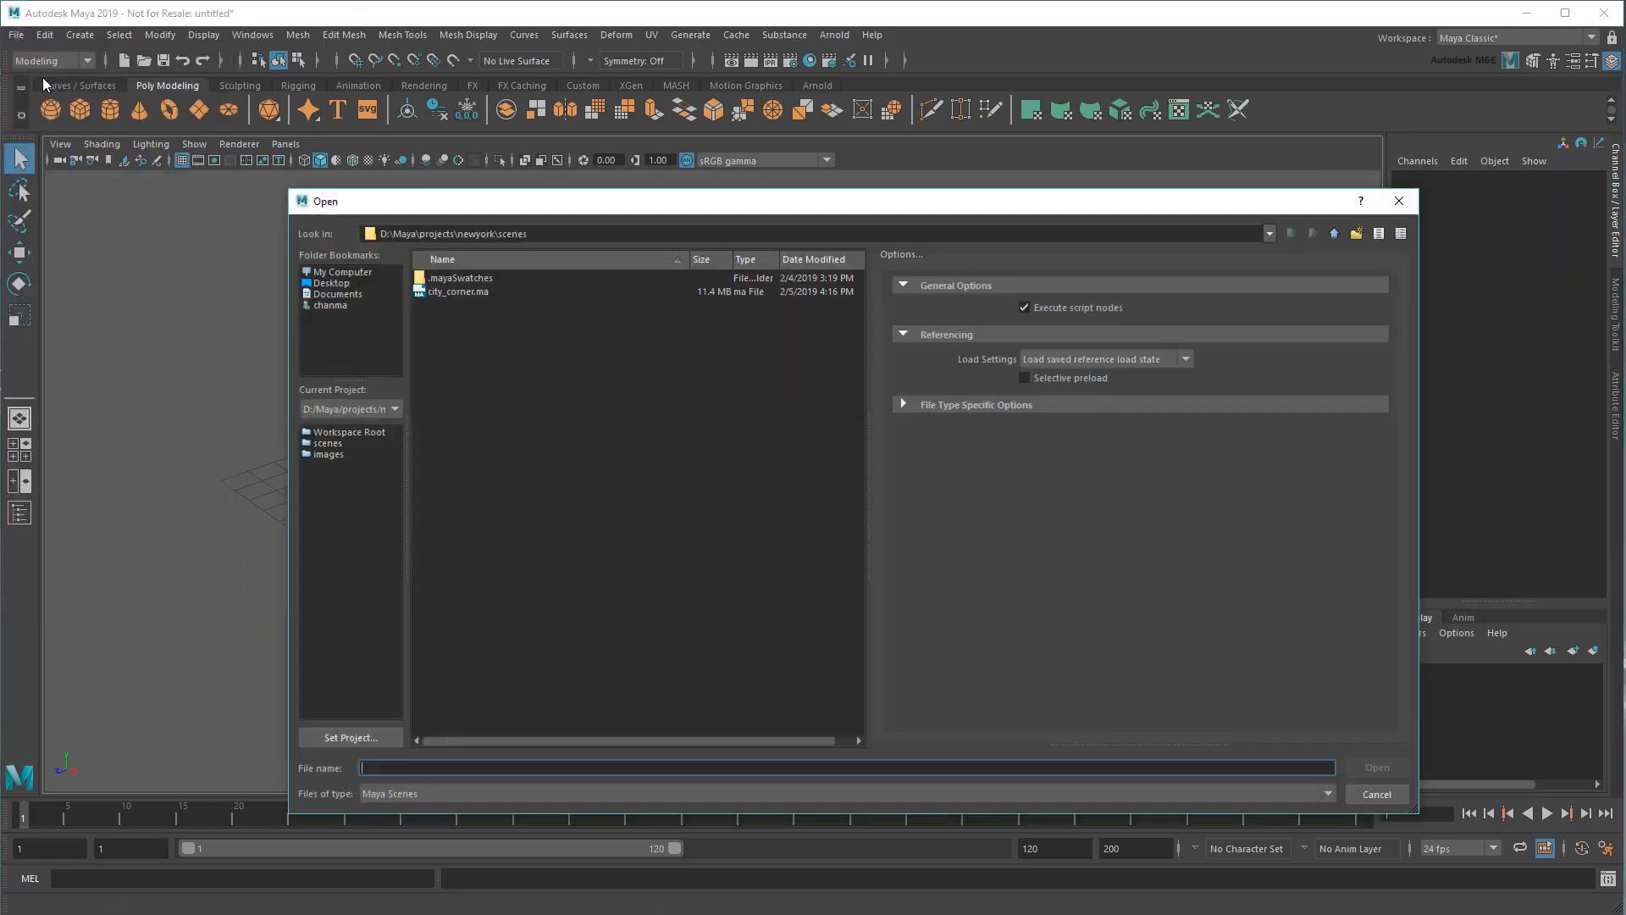
click(458, 291)
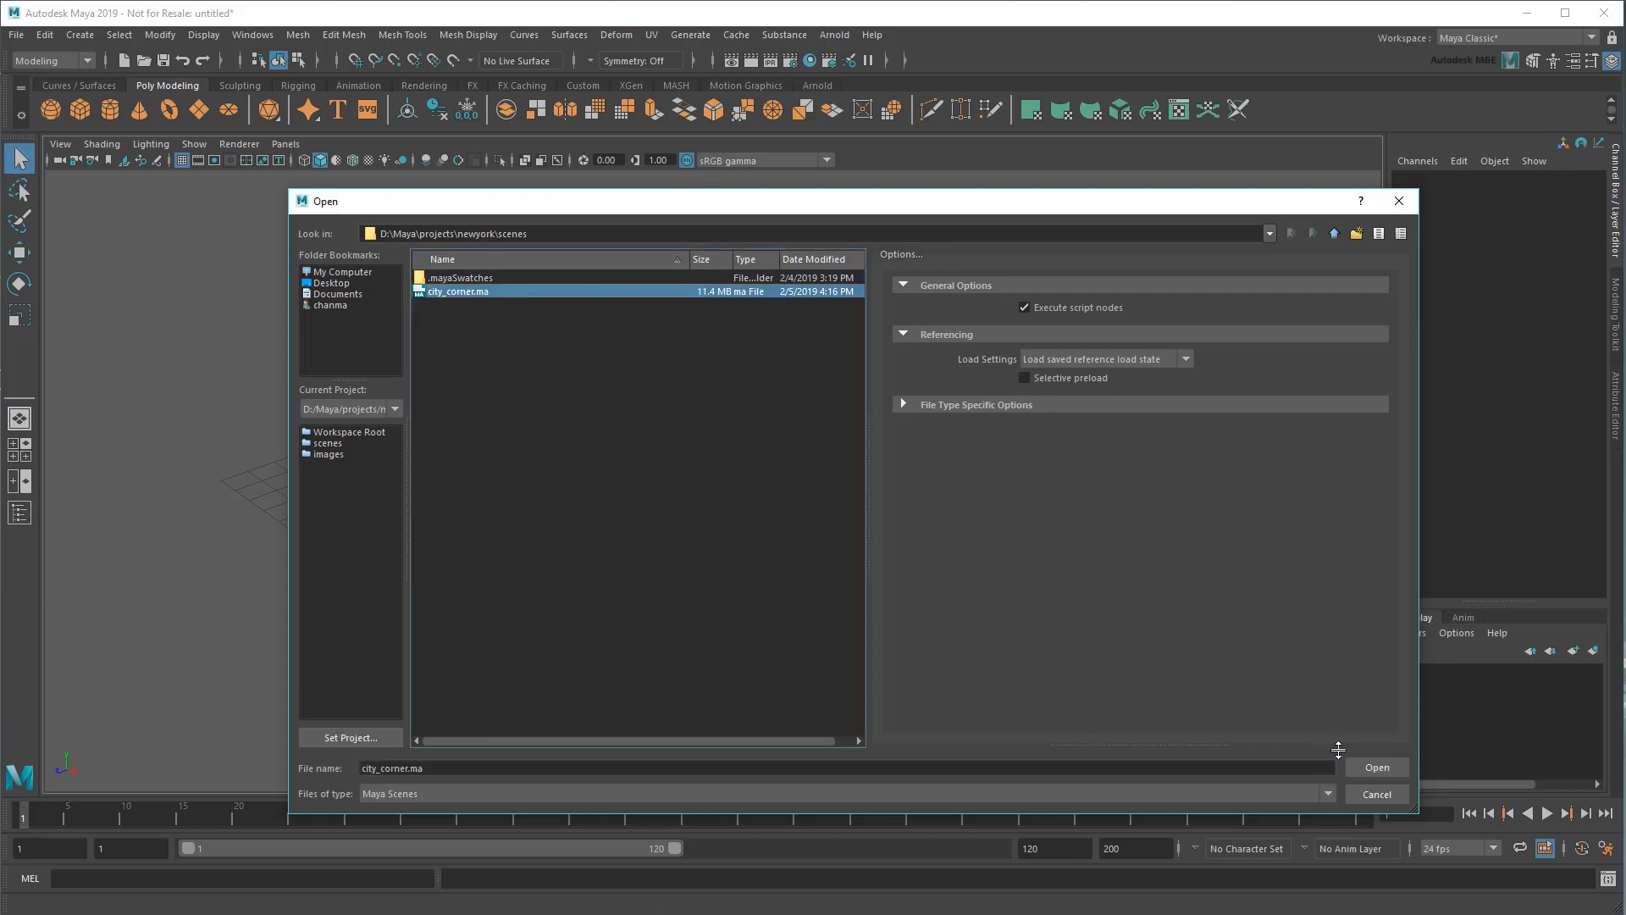
click(1361, 769)
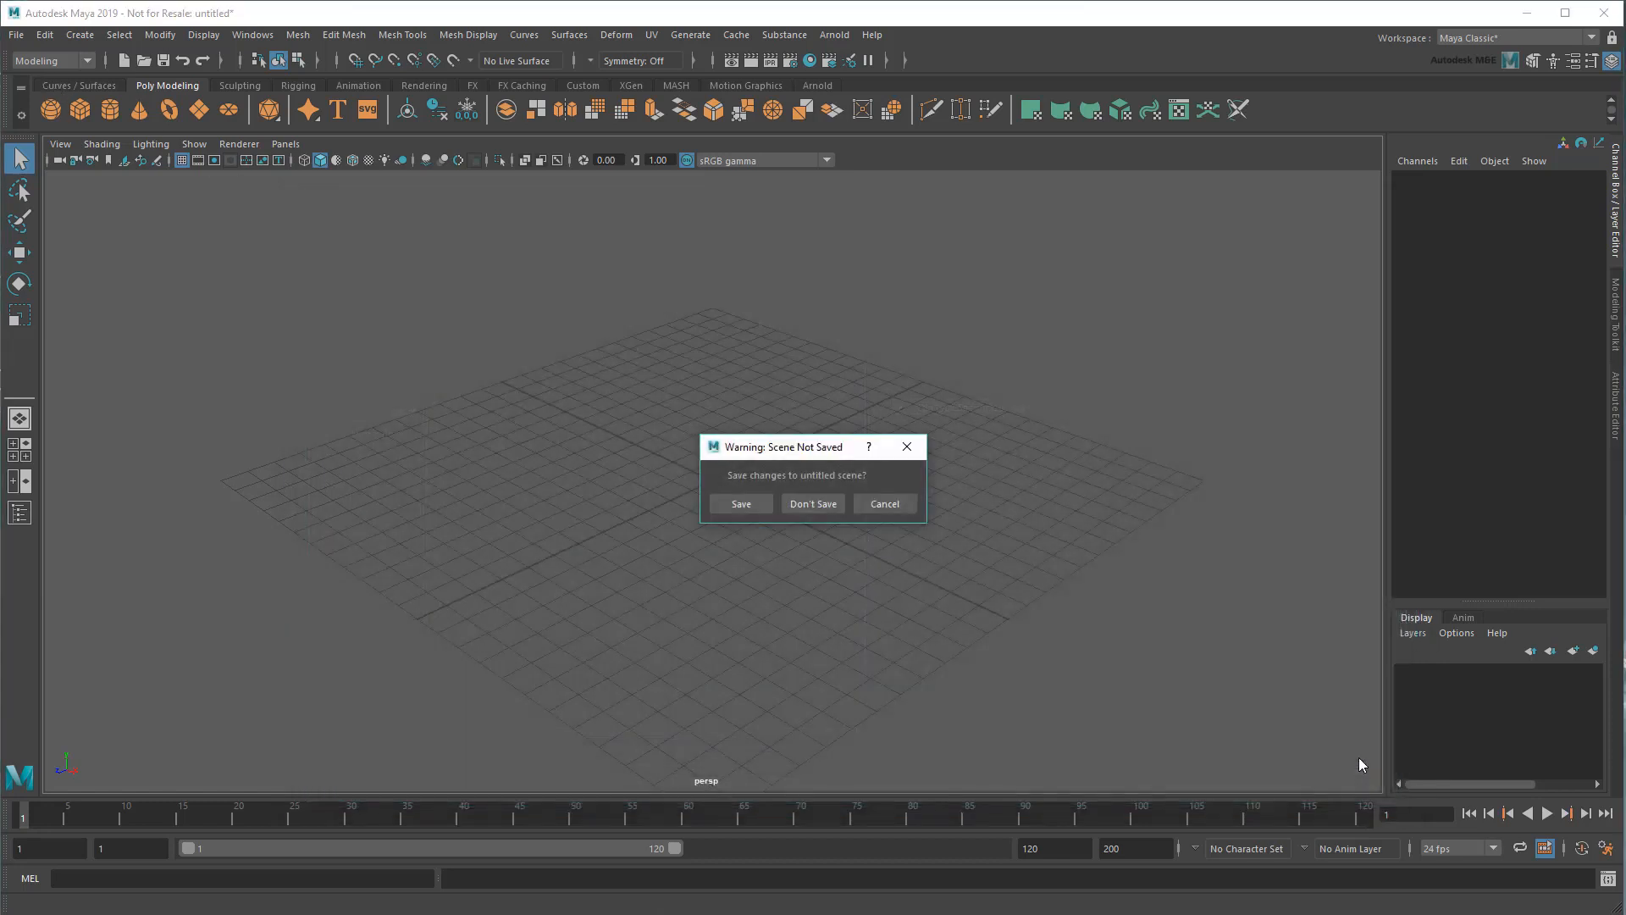
click(811, 505)
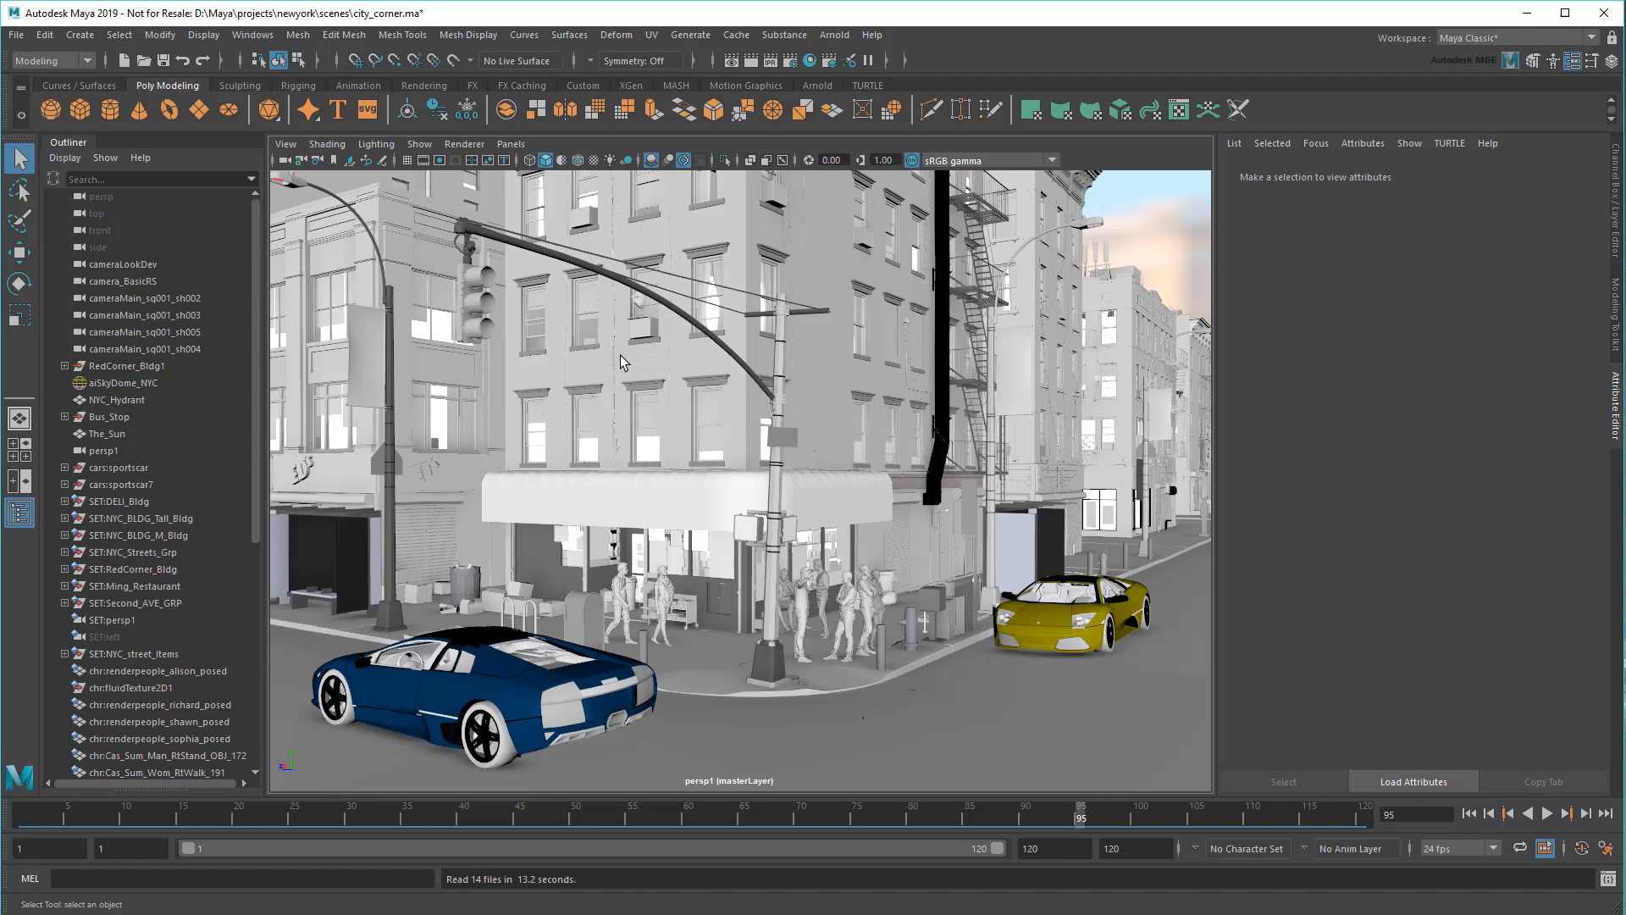
Quit Maya without saving the changes to city_corner.ma.
click(16, 35)
click(1603, 13)
click(796, 502)
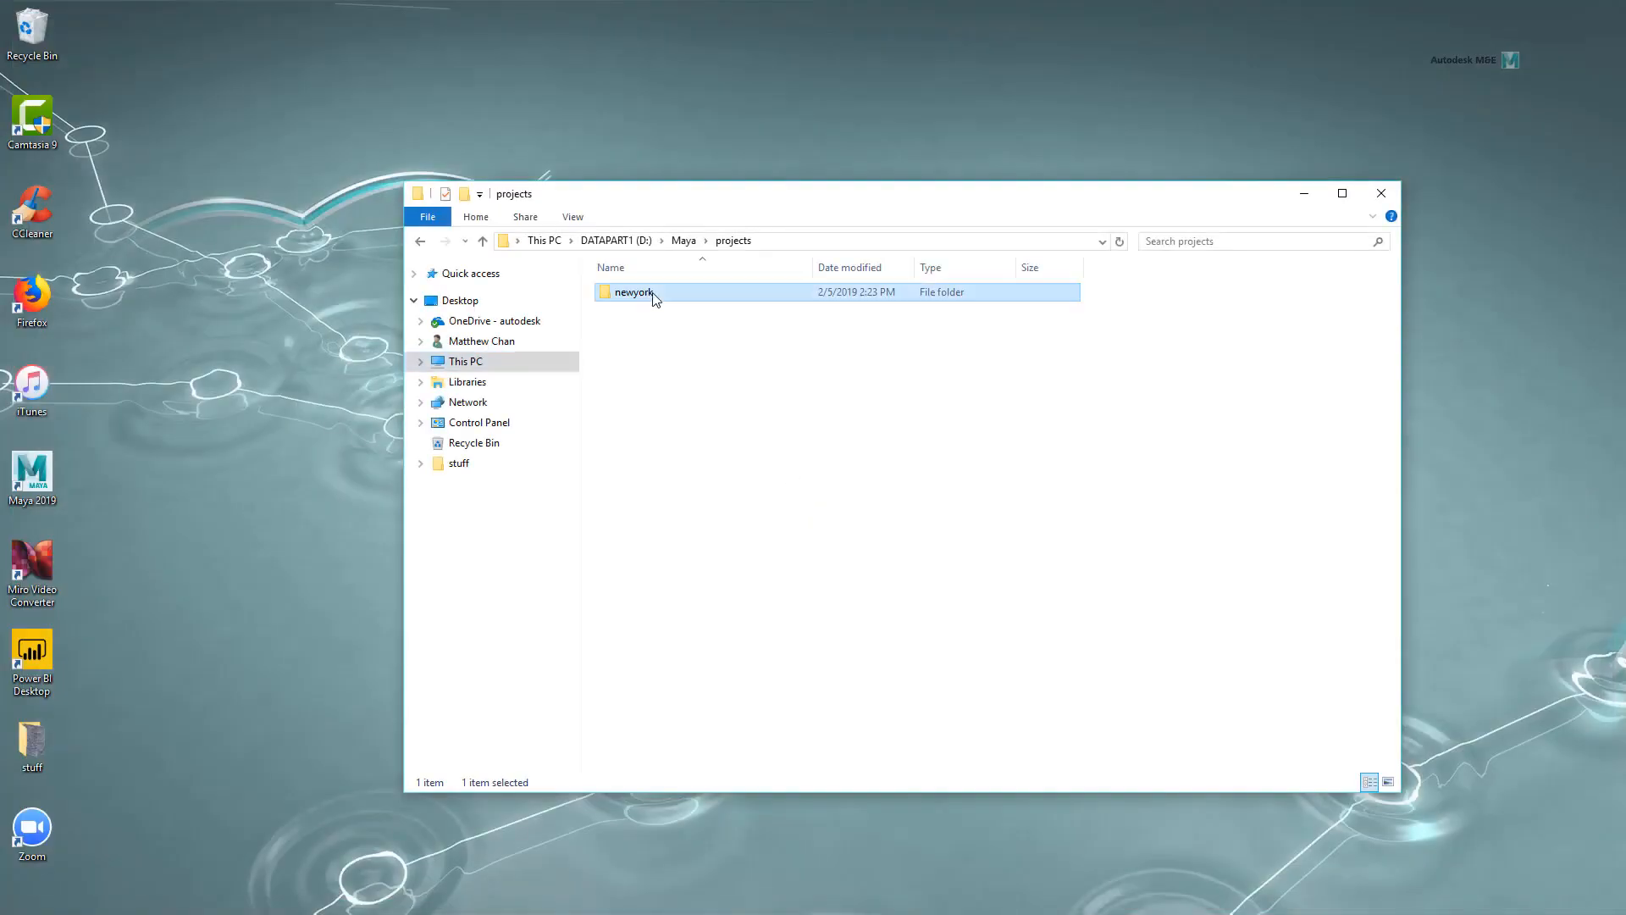
Open city_corner.ma from the newyork project's scenes folder in TextPad.
double_click(633, 292)
double_click(659, 346)
right_click(710, 313)
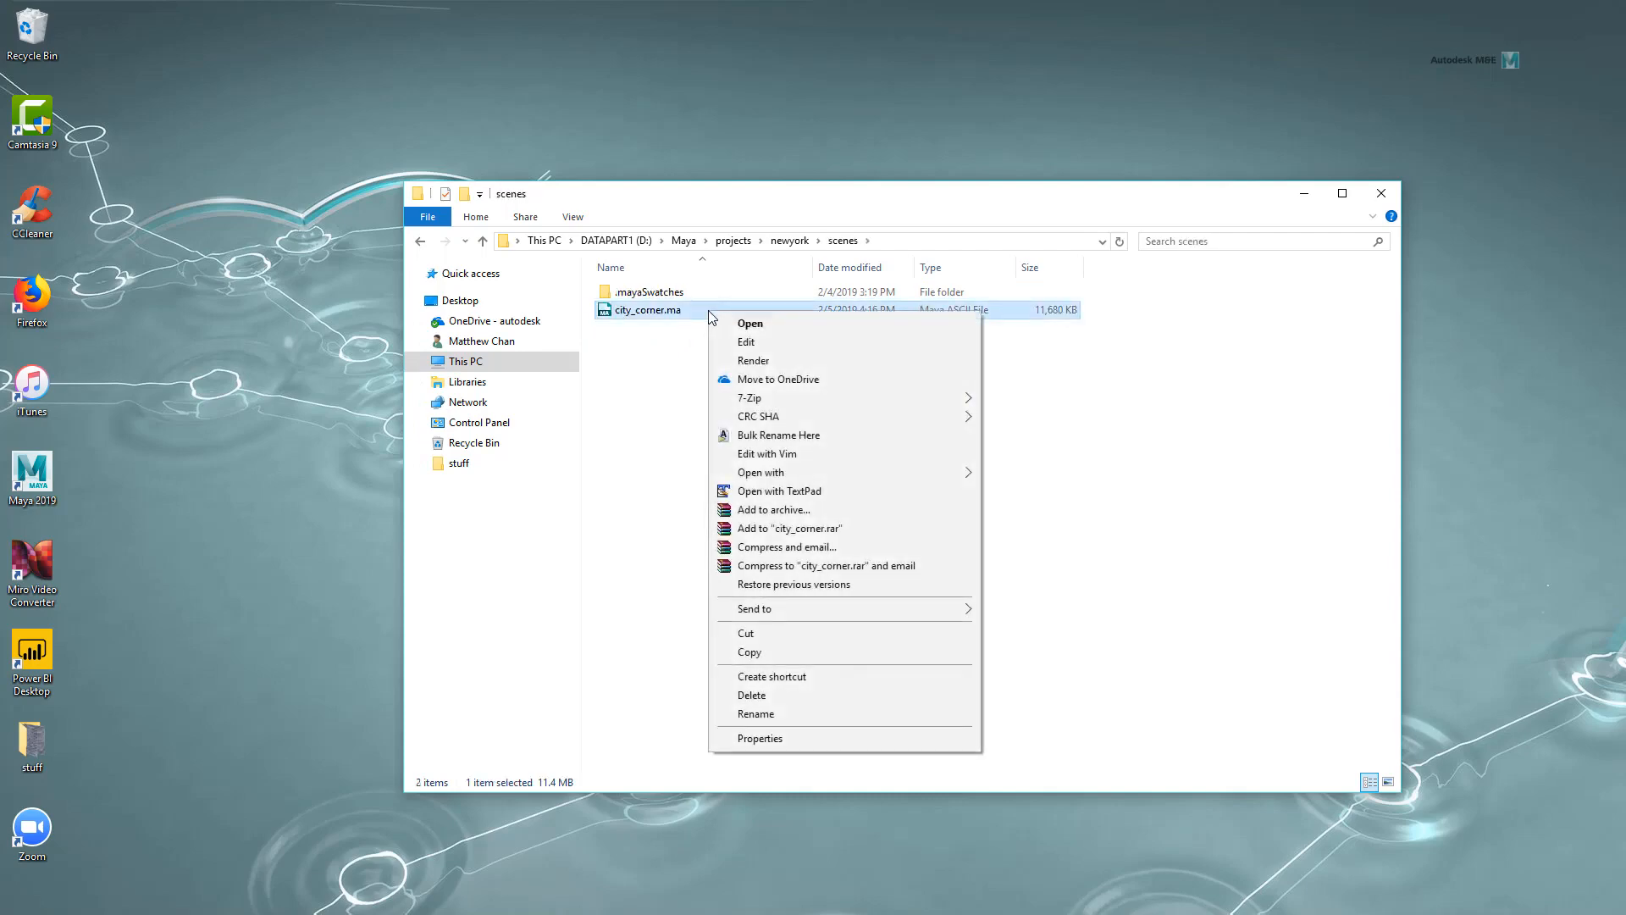
click(830, 491)
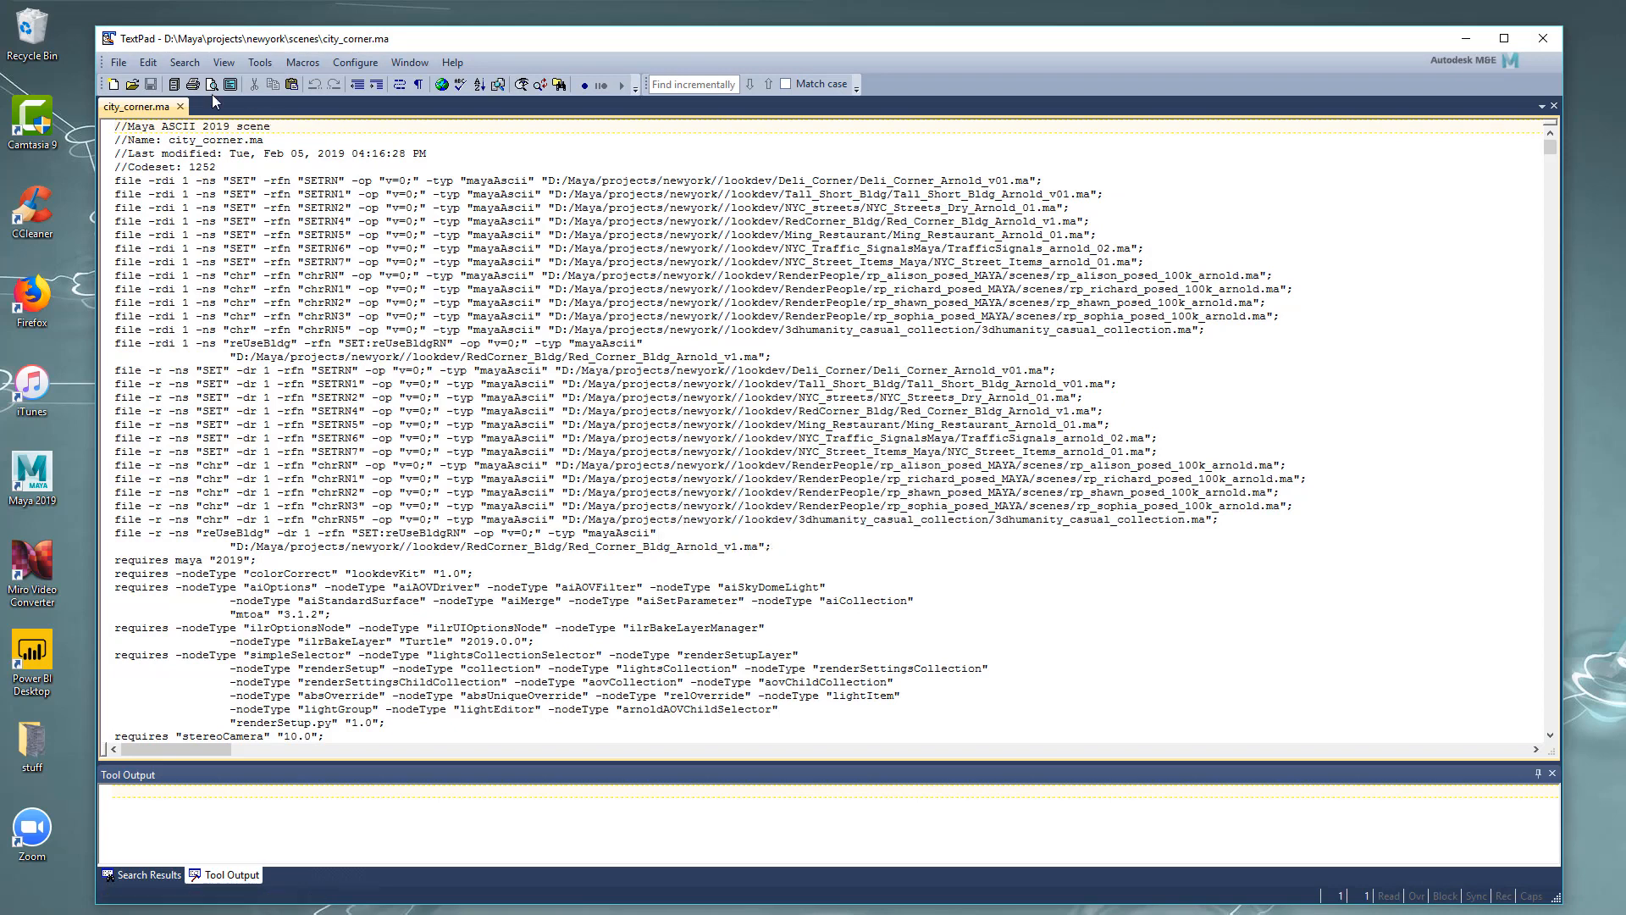
Replace every occurrence of "D:/Maya/projects/newyork//" in city_corner.ma with nothing to make the paths relative.
click(184, 62)
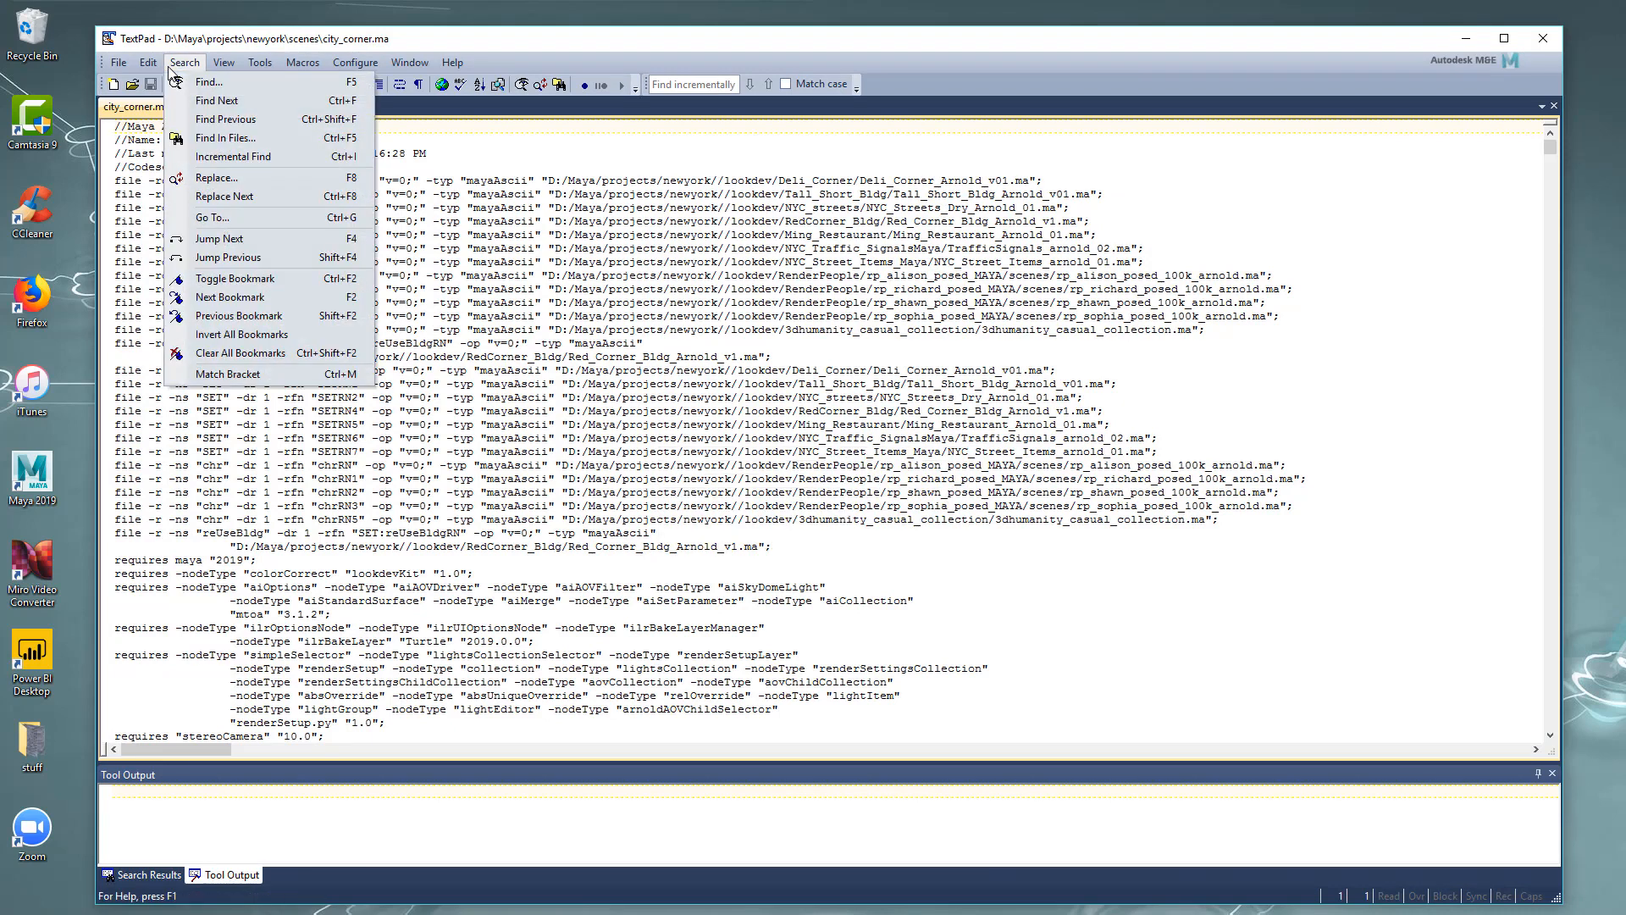
click(303, 178)
text(D:/M)
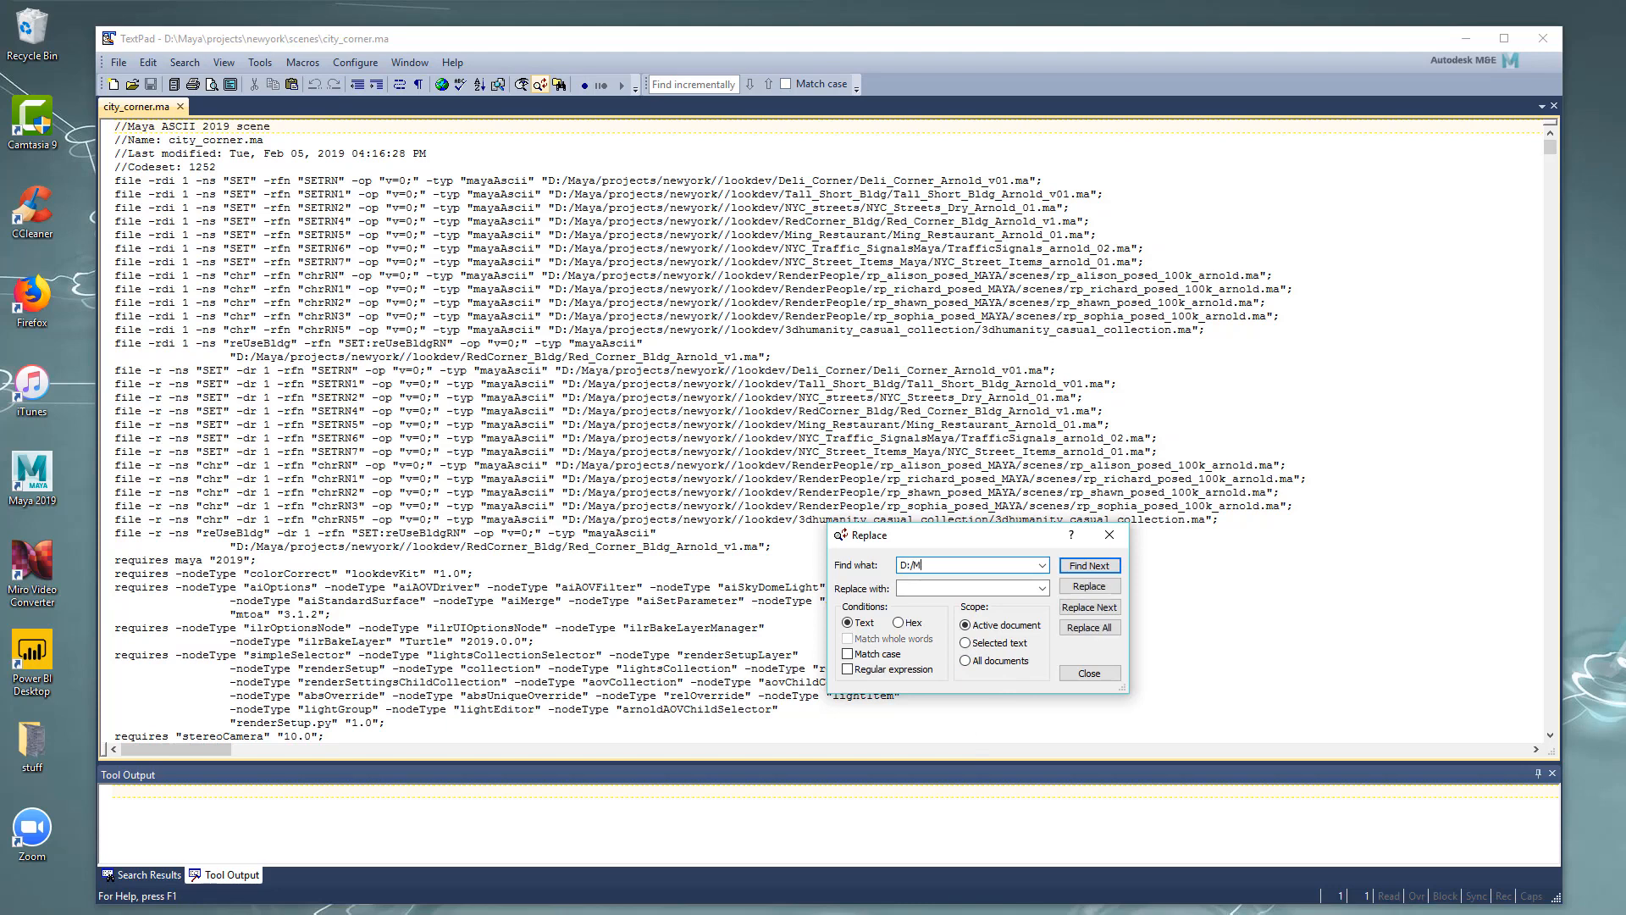
text(aya/projects/newyork//)
click(1088, 565)
click(1088, 585)
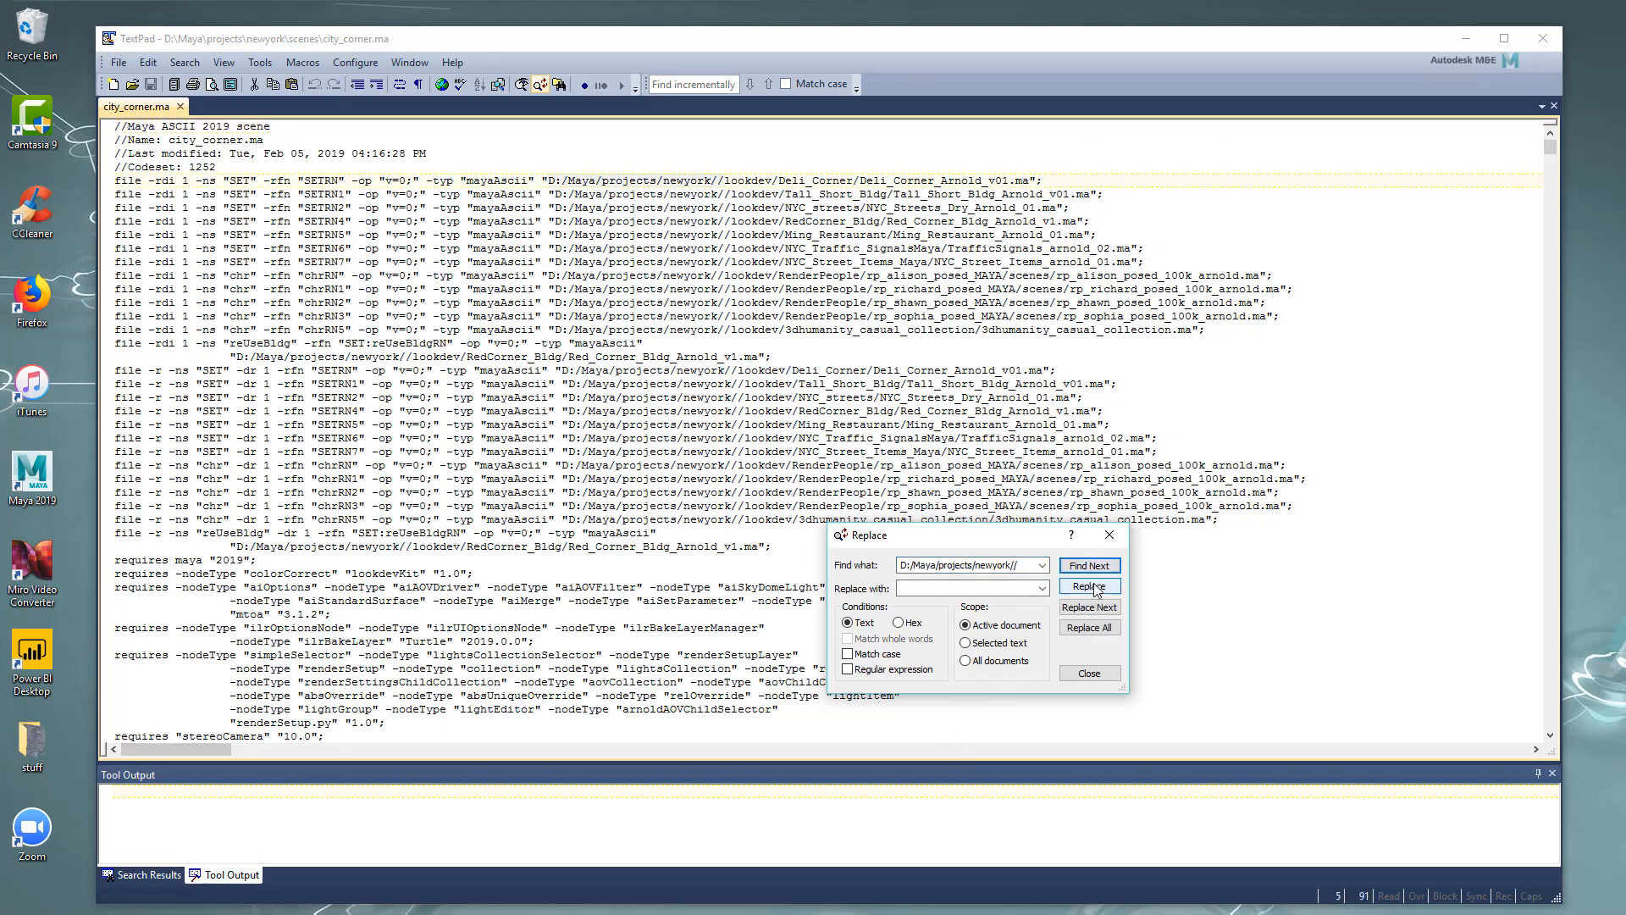
click(1101, 582)
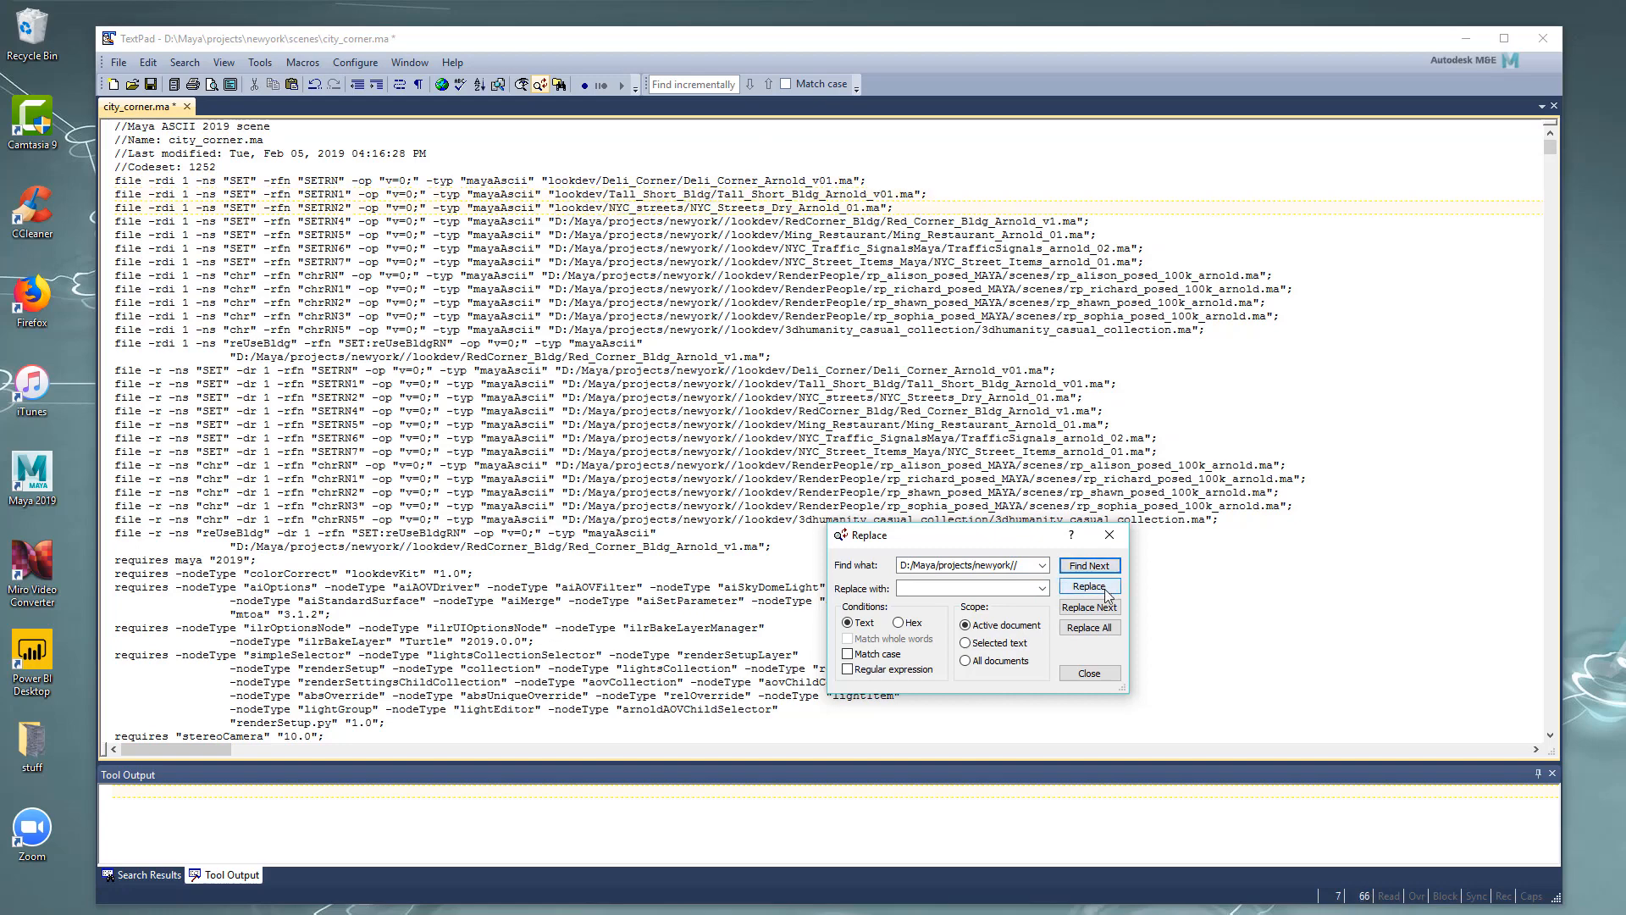
click(1110, 628)
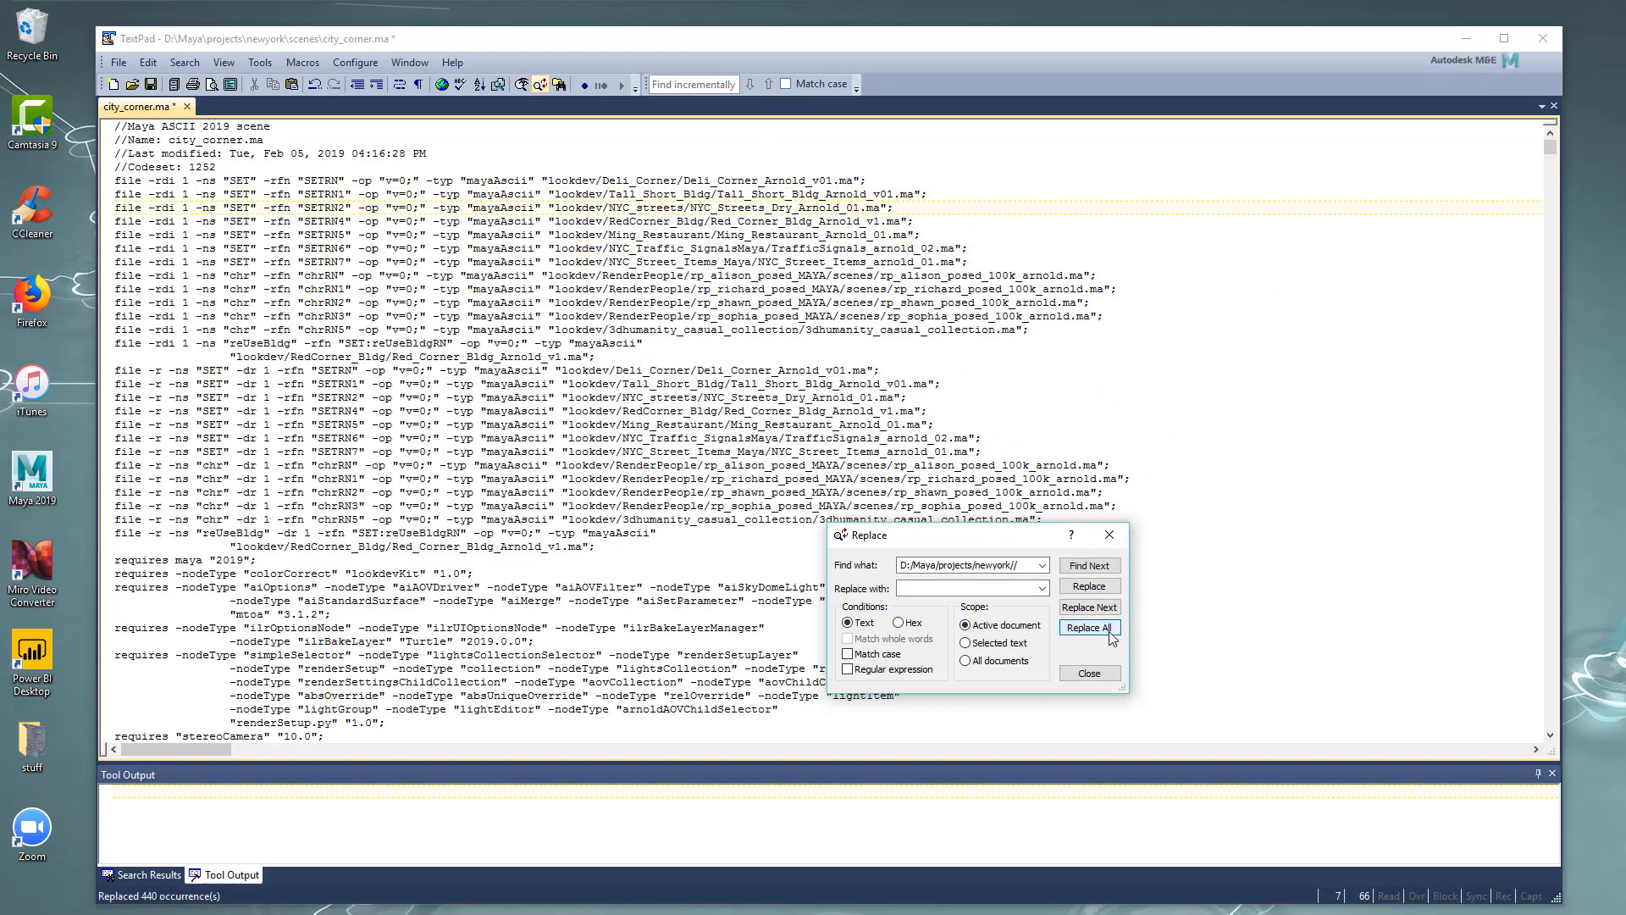
click(1108, 672)
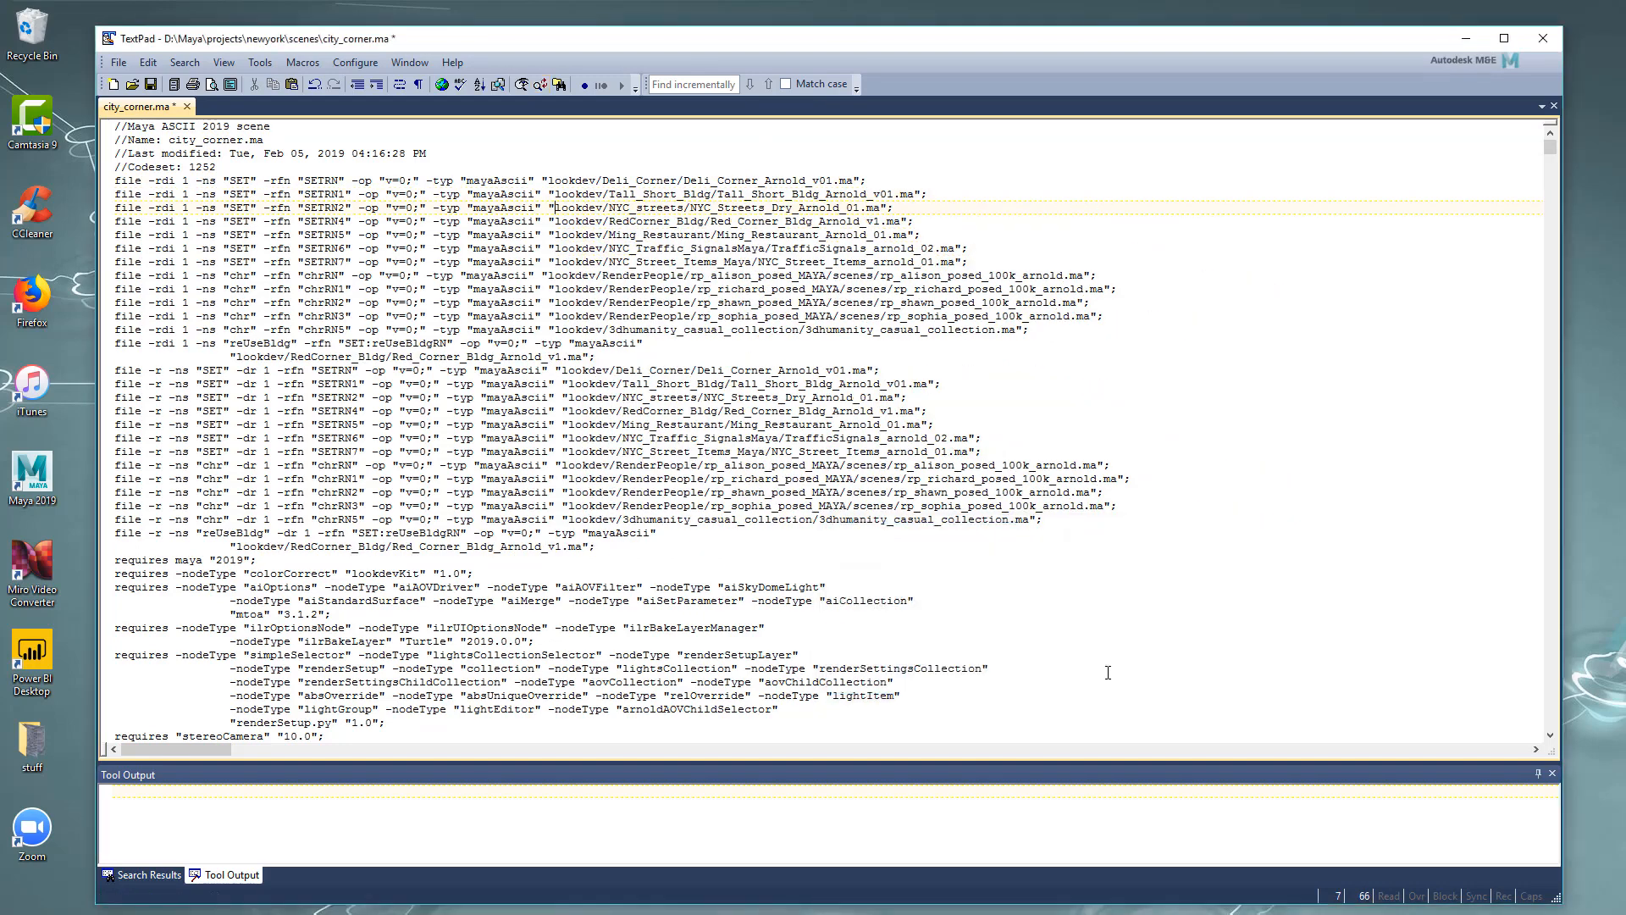
Save the edited scene file as city_corner2.ma in the newyork project's scenes folder.
click(119, 63)
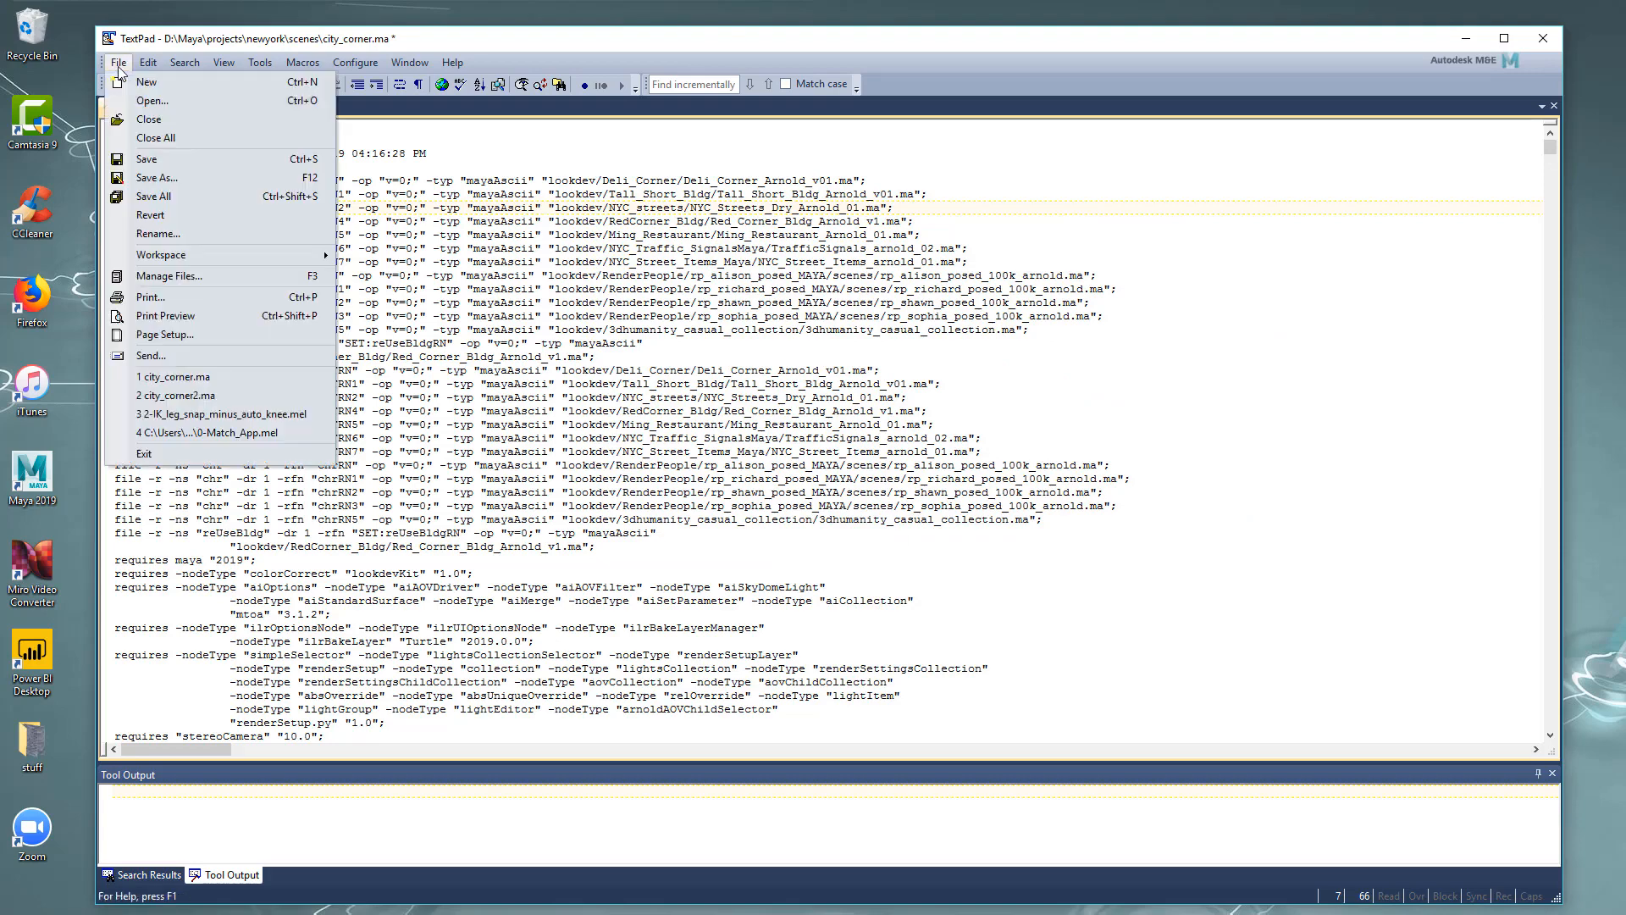
click(164, 179)
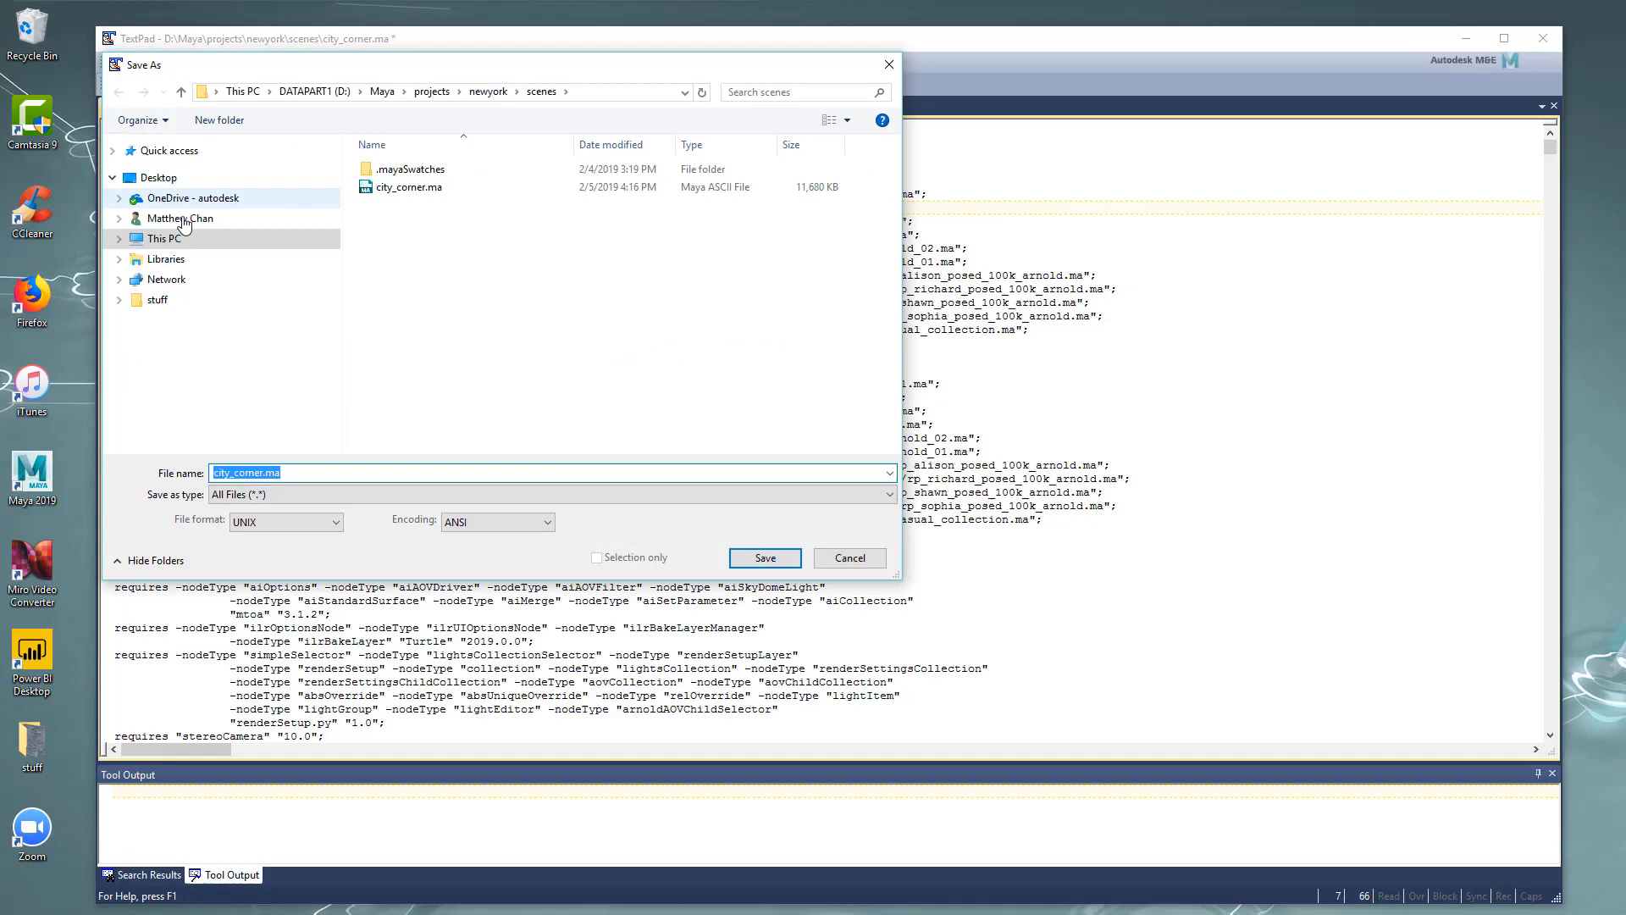
click(268, 472)
text(2)
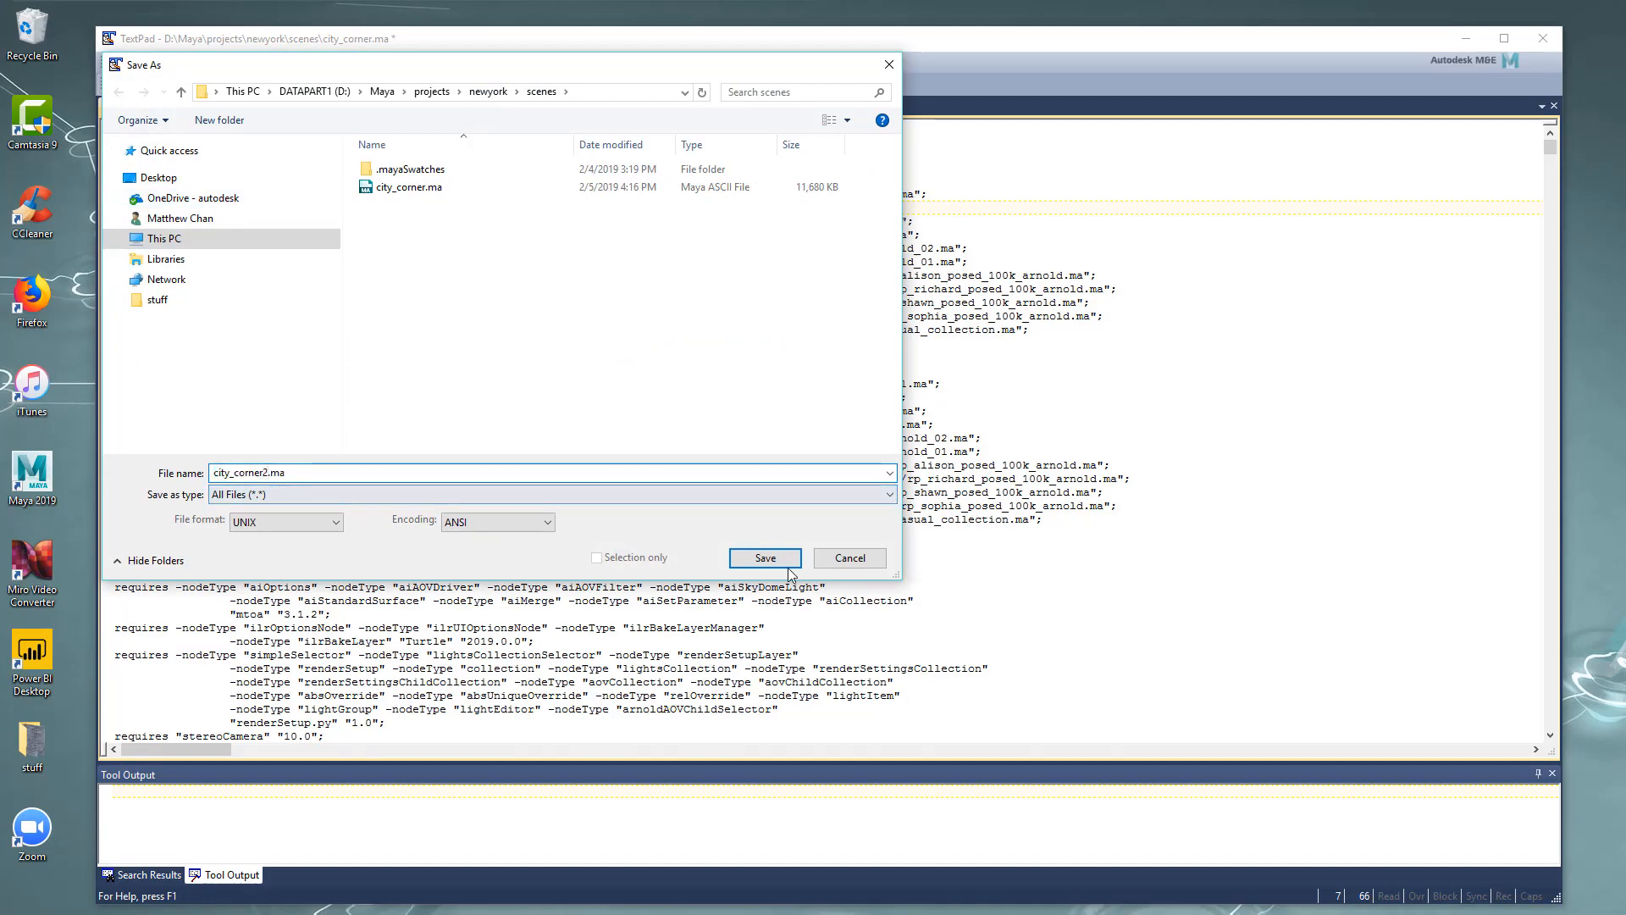
click(764, 557)
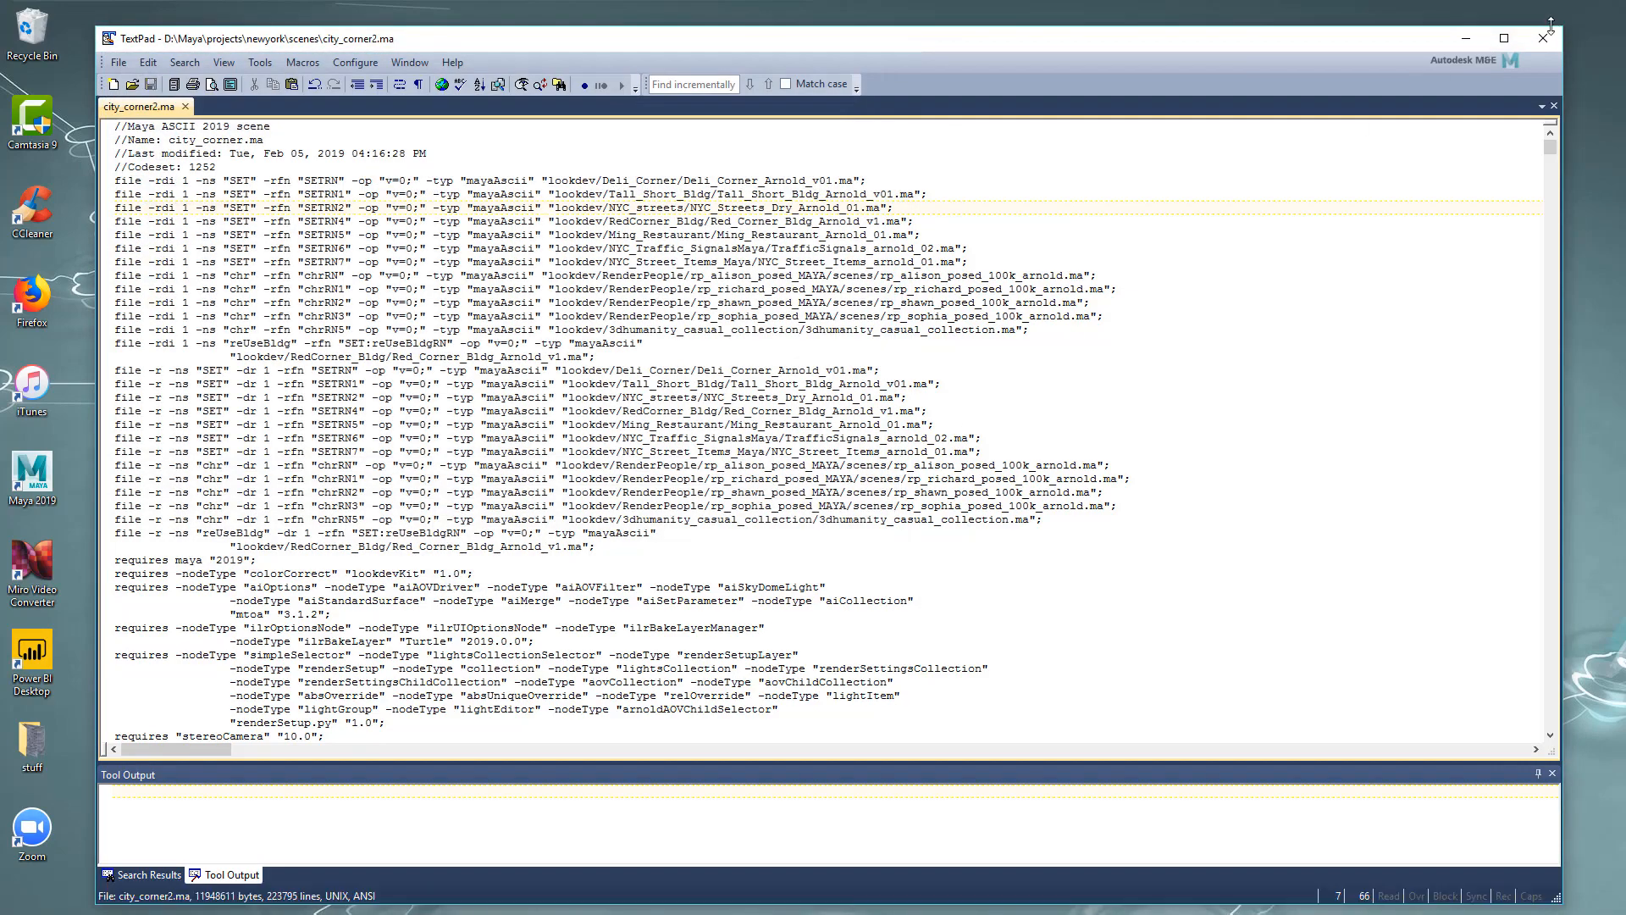
Close TextPad and open city_corner2.ma from the newyork project's scenes folder in Maya.
click(1543, 38)
click(700, 330)
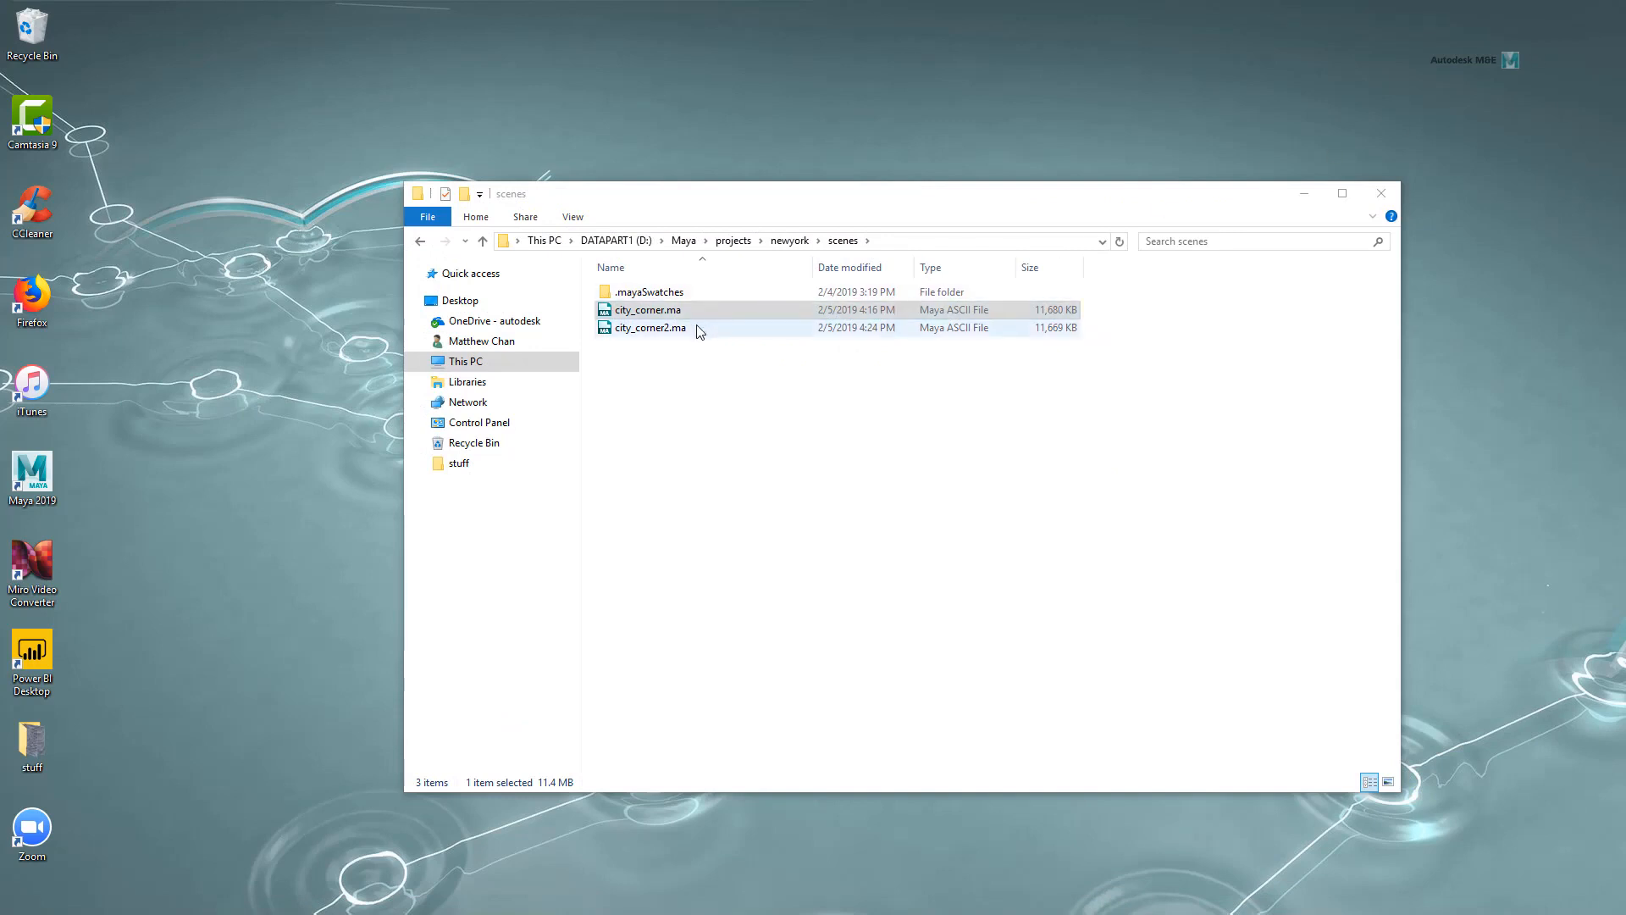
double_click(700, 330)
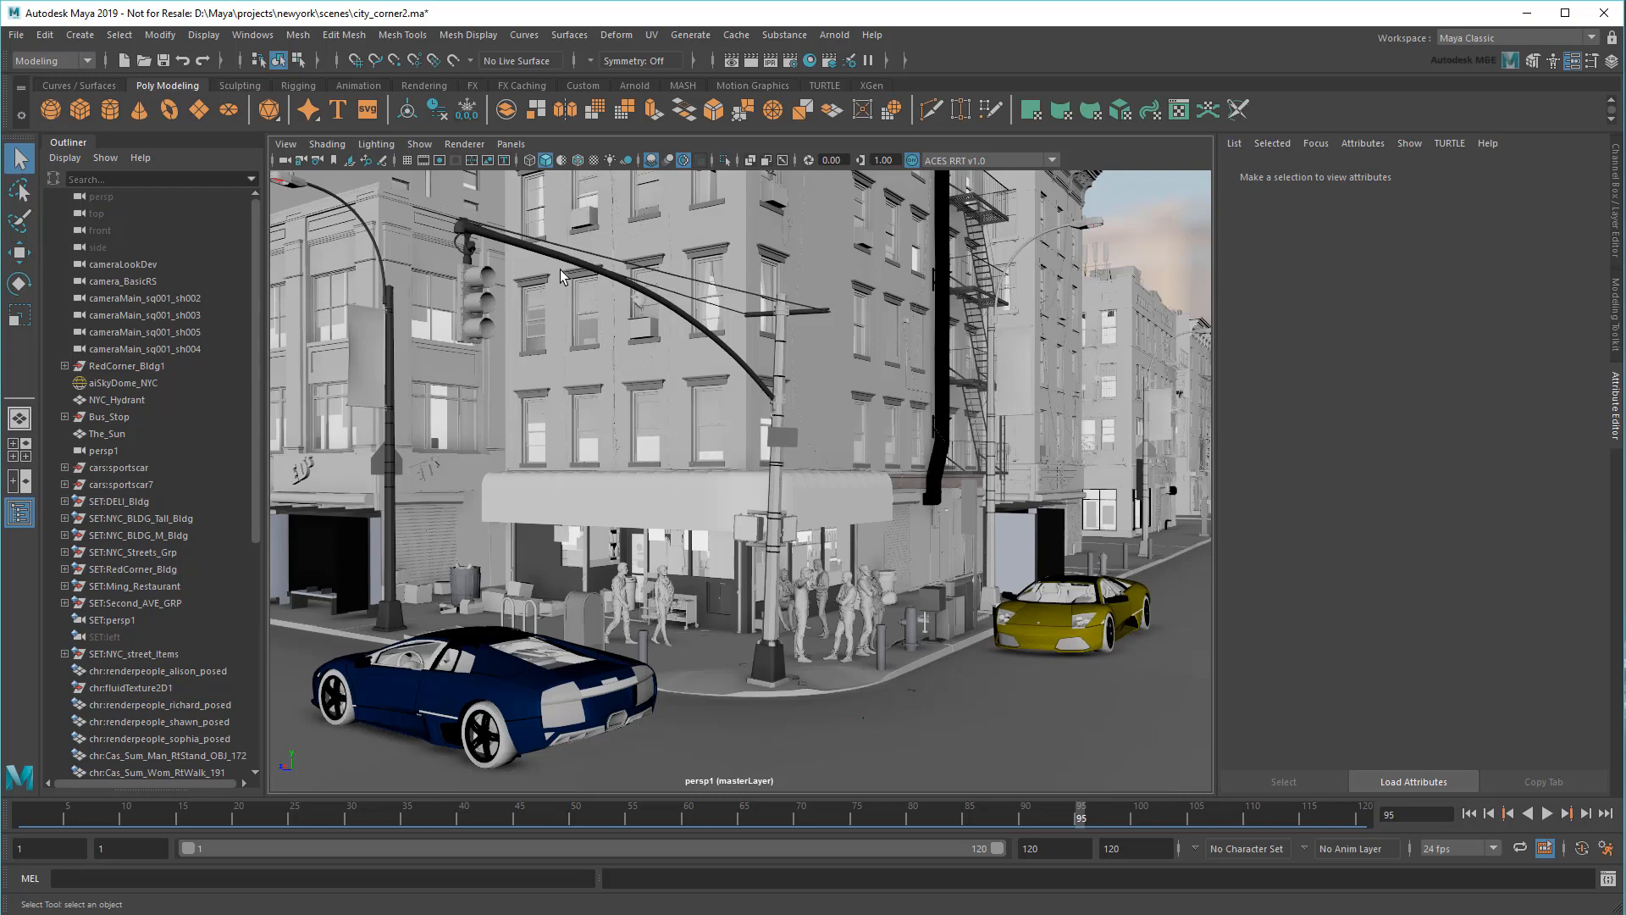
Check in the Reference Editor whether all of the scene's references are loaded, from the SET files through the chr files, and close it.
click(16, 35)
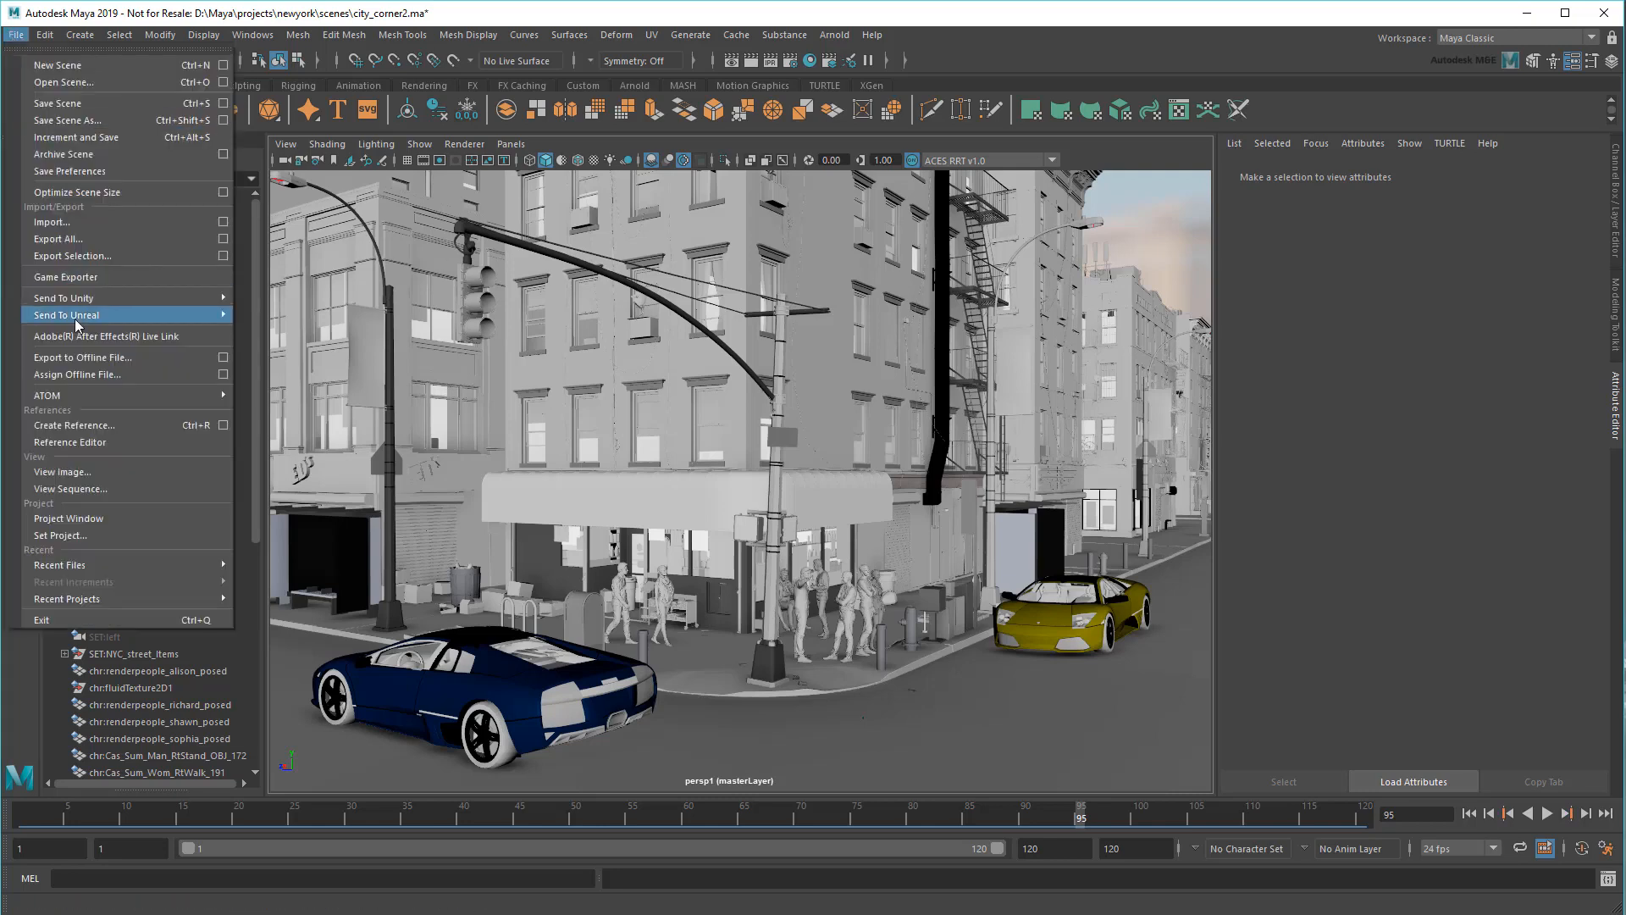
click(94, 442)
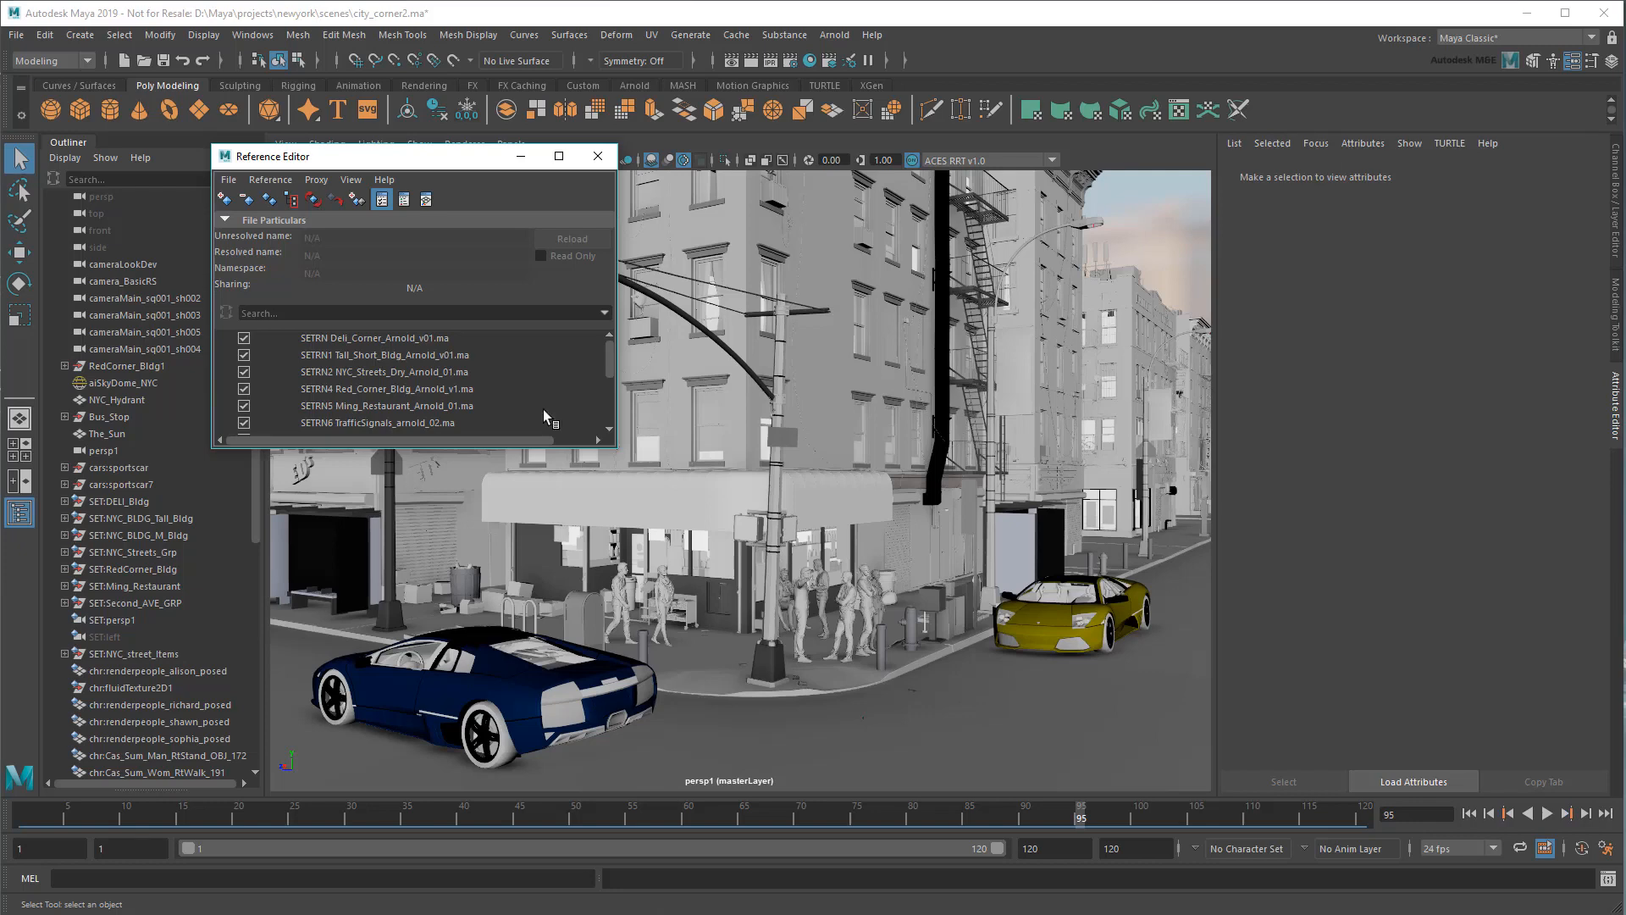
drag(606, 344, 613, 388)
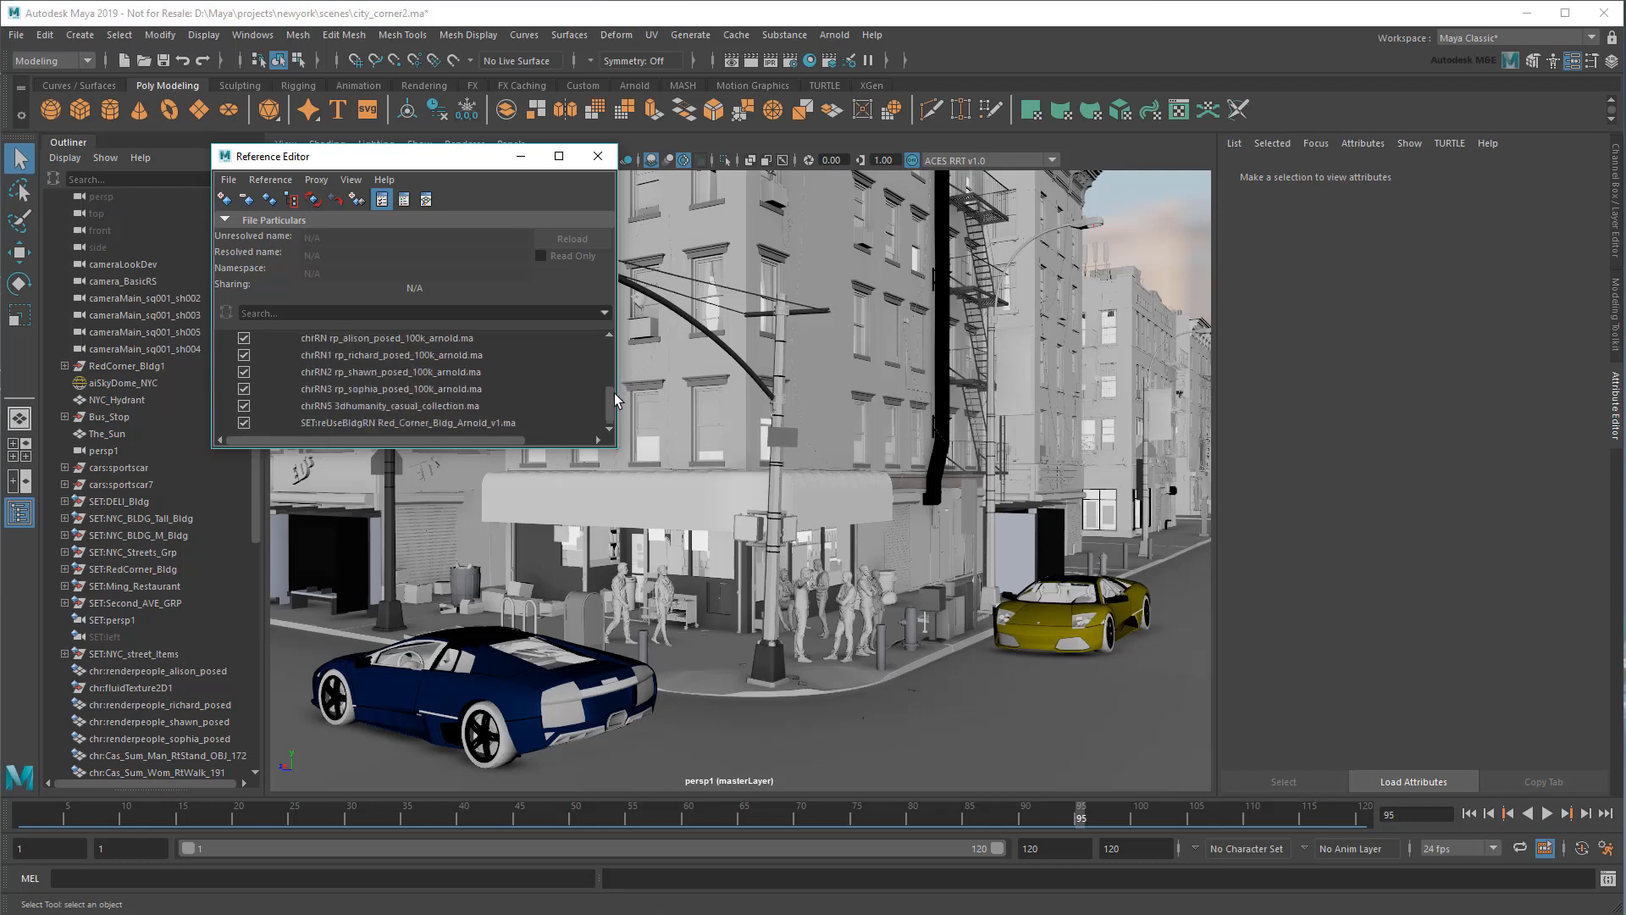
click(597, 156)
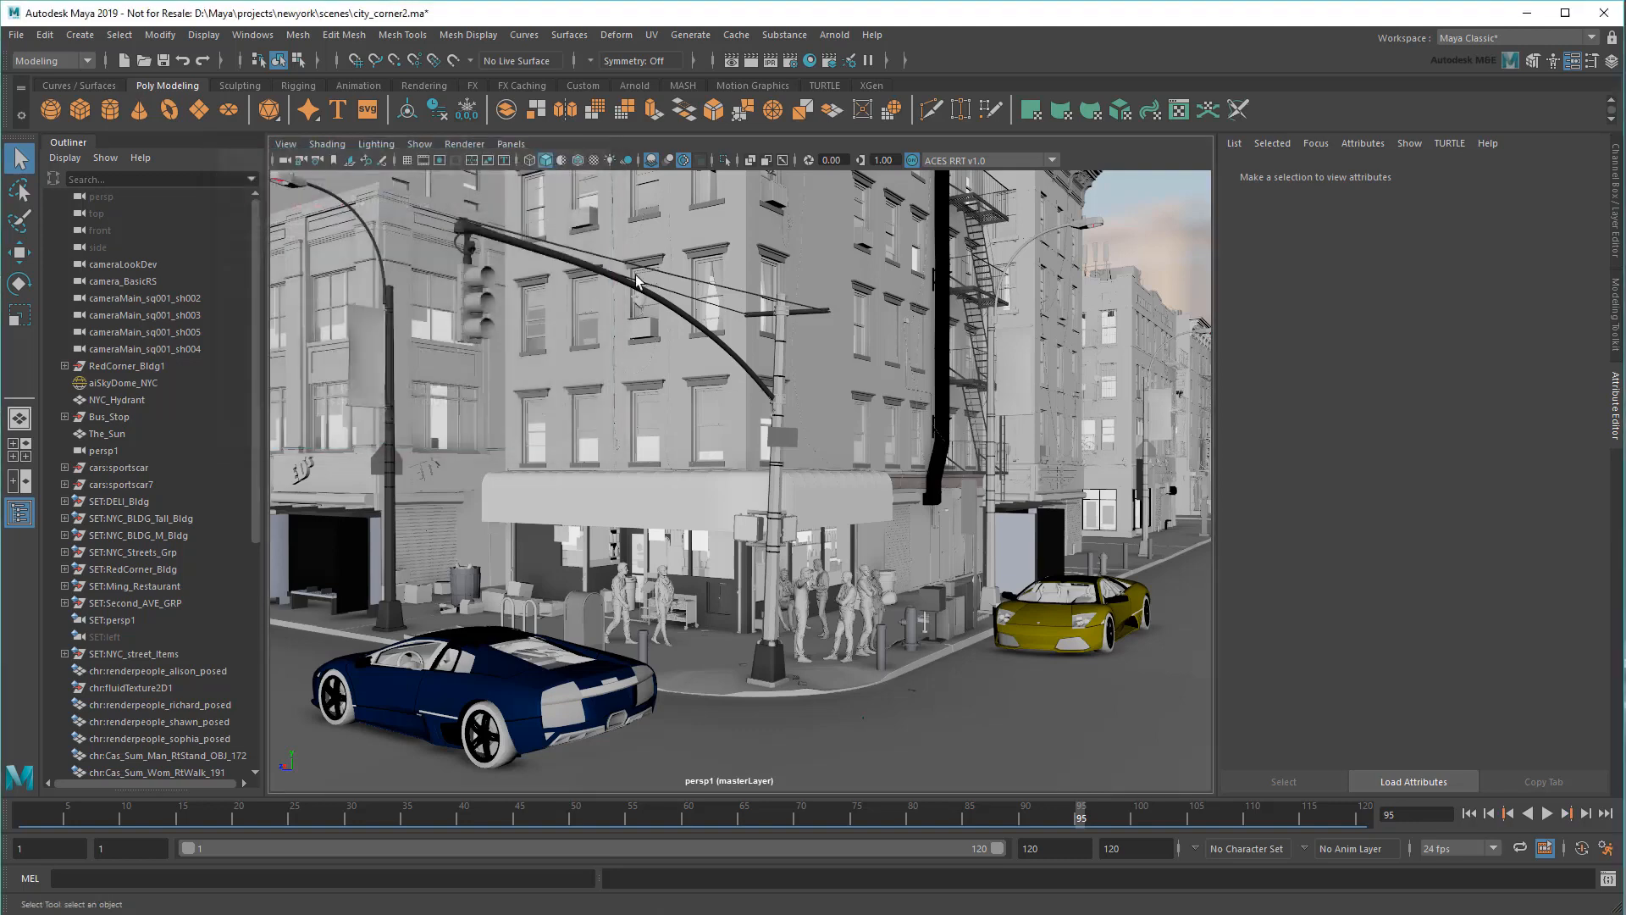